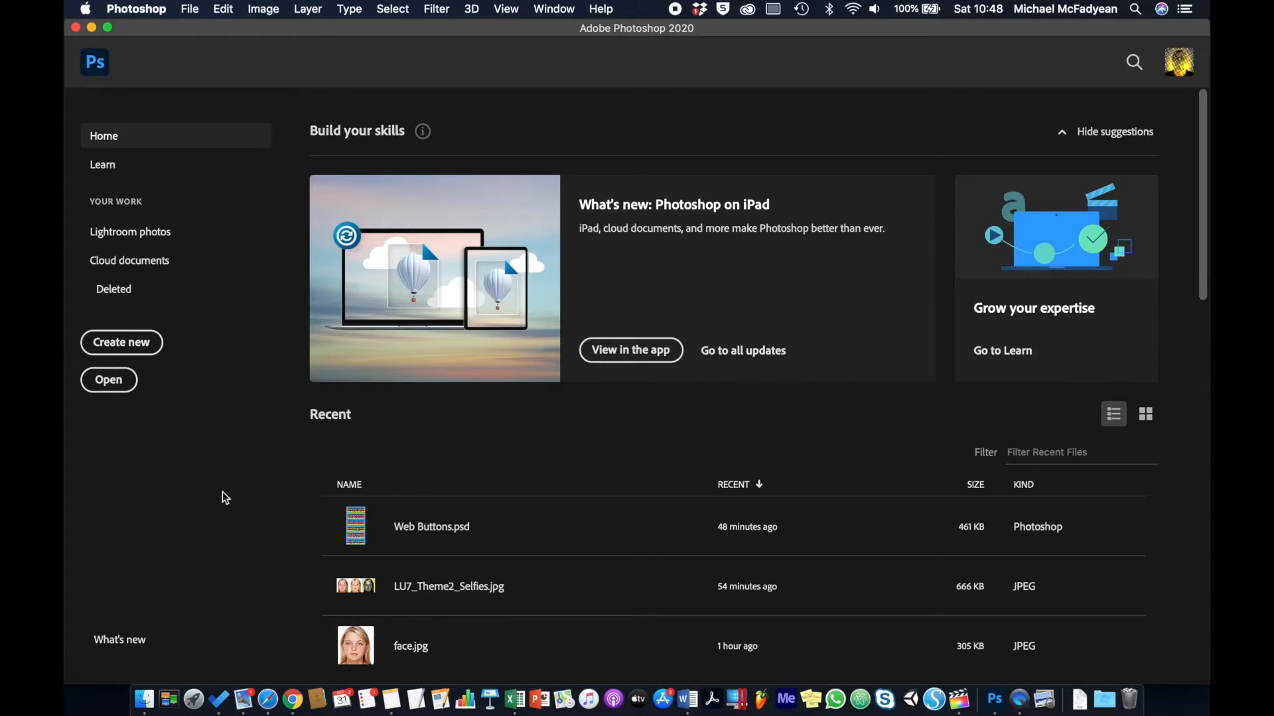
Create a new document from the Film & Video preset HDTV 1080p, 1920 x 1080 px at 72 ppi.
{"action": "left_click", "coordinate": [132, 344]}
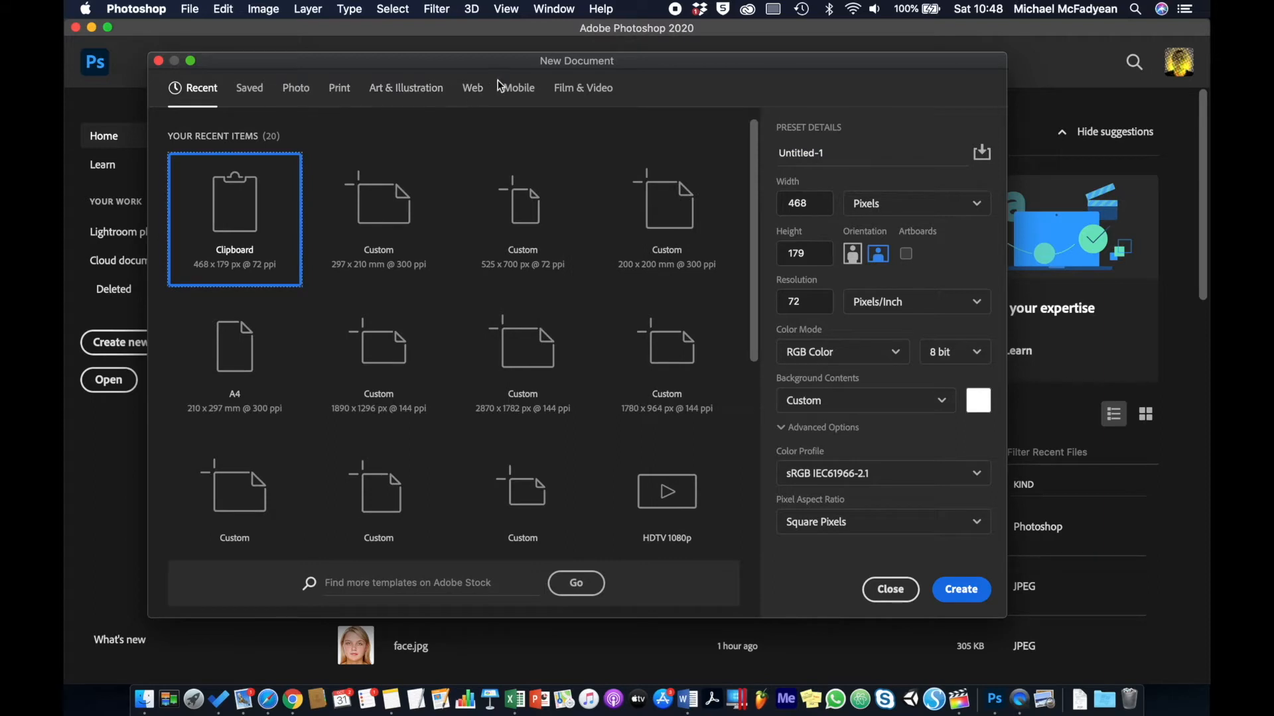
{"action": "left_click", "coordinate": [559, 93]}
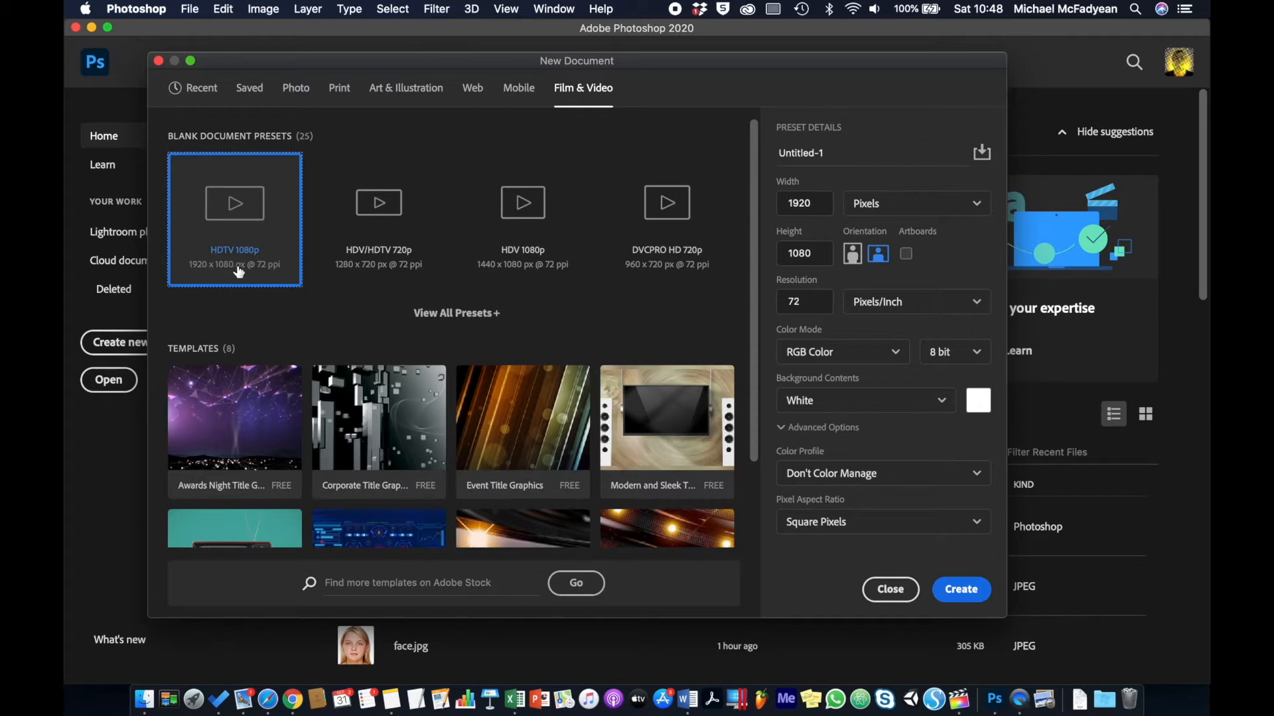
{"action": "left_click", "coordinate": [960, 590]}
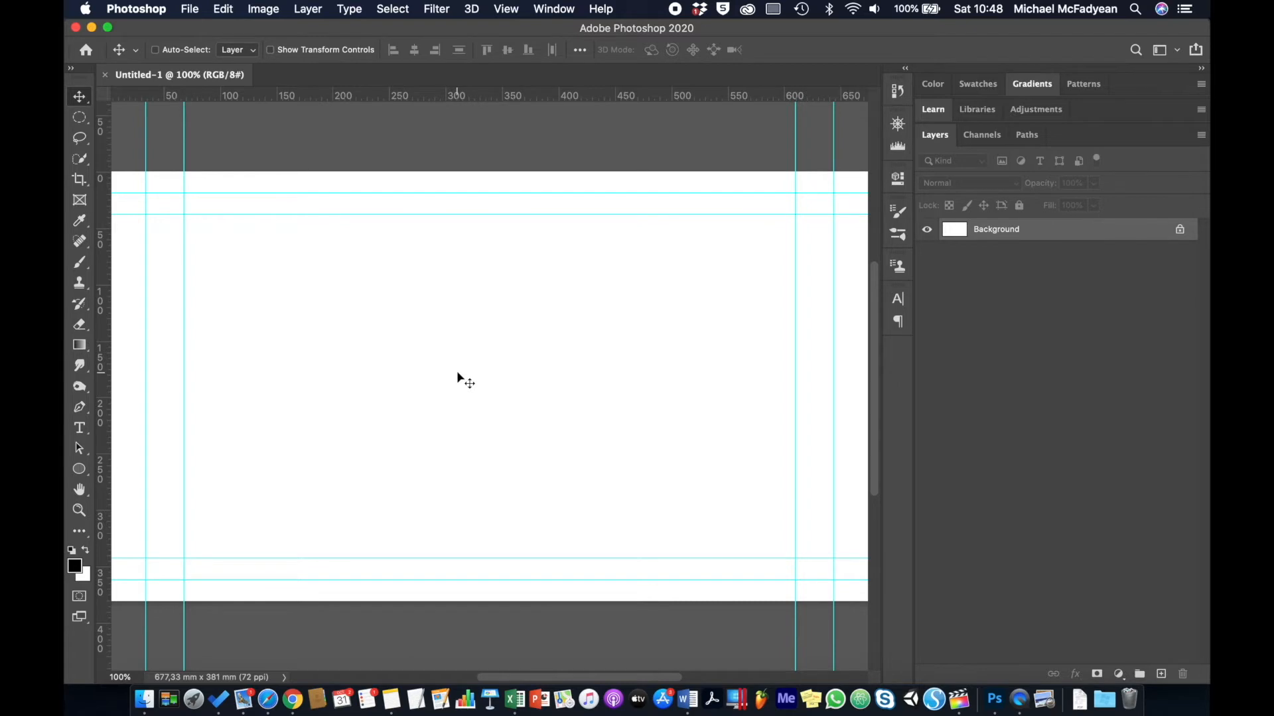
Start placing an embedded image and browse from the Desktop's DEVELOPMENT folder through the Photoshop framework folder and MODULE ASSET PACK to Learning Unit 7.
{"action": "left_click", "coordinate": [191, 11]}
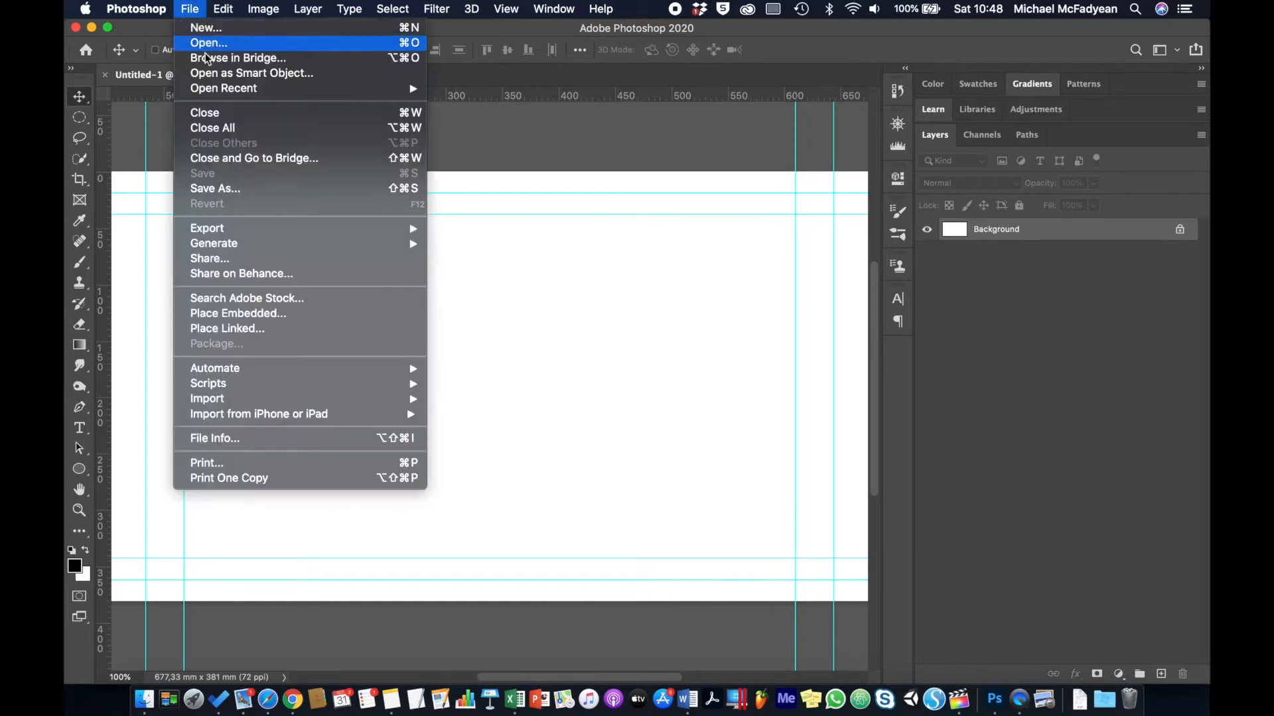
{"action": "left_click", "coordinate": [274, 312]}
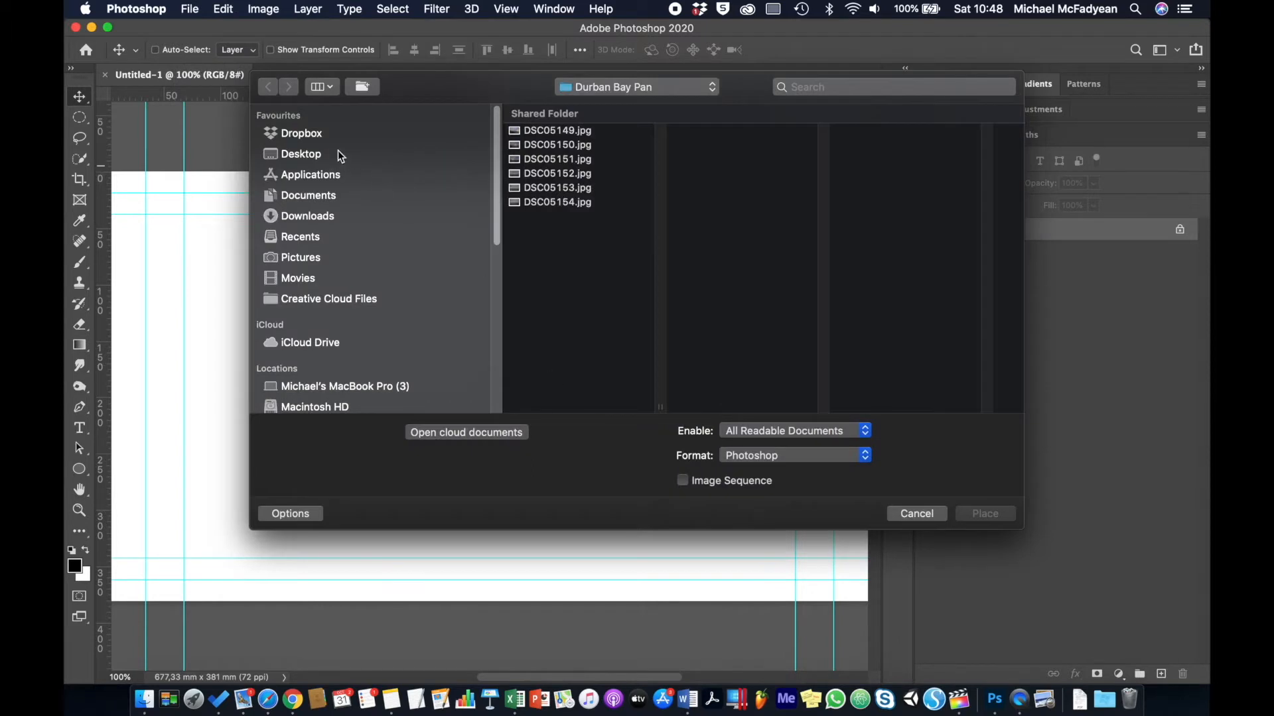
{"action": "left_click", "coordinate": [339, 155]}
{"action": "left_click", "coordinate": [565, 174]}
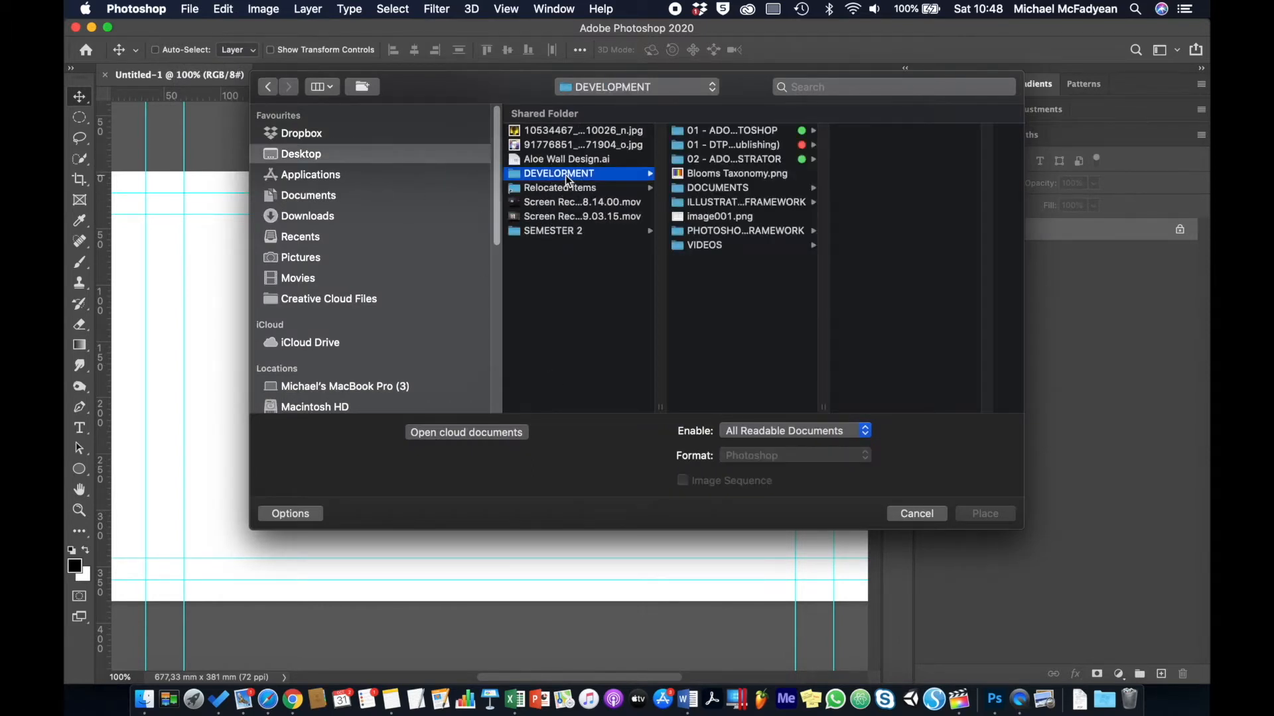
{"action": "left_click", "coordinate": [739, 230]}
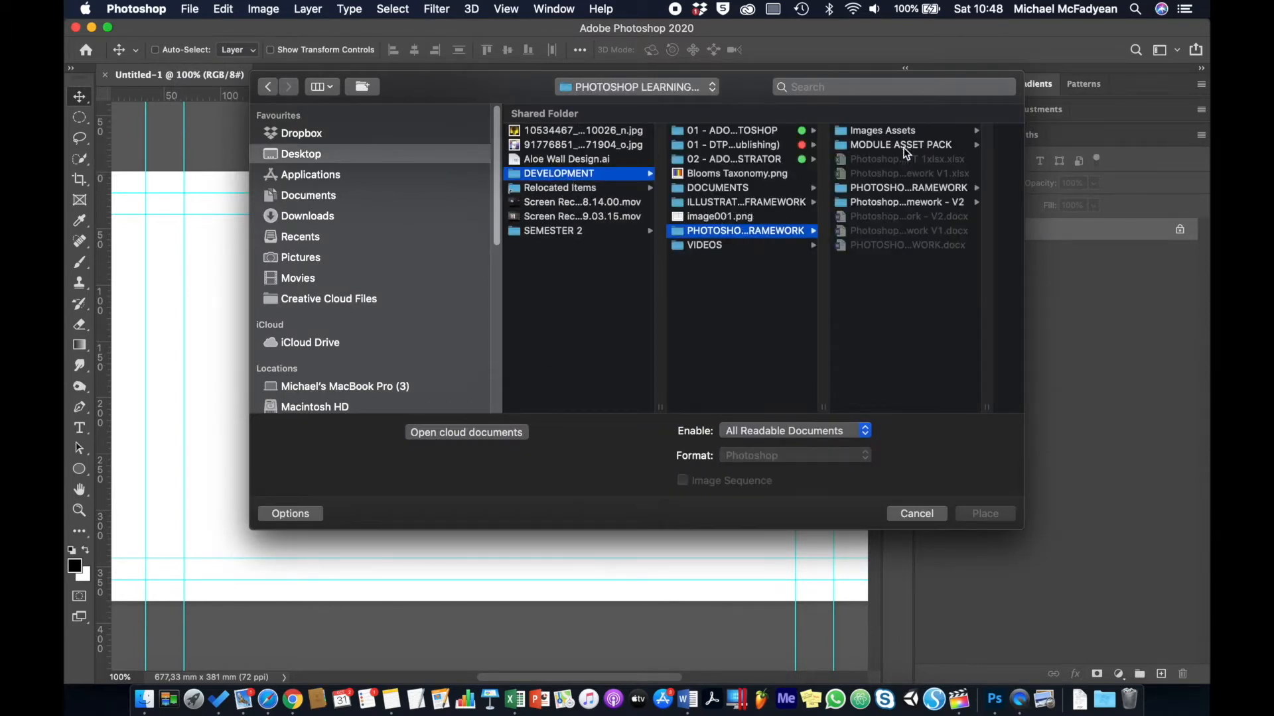
{"action": "left_click", "coordinate": [901, 188]}
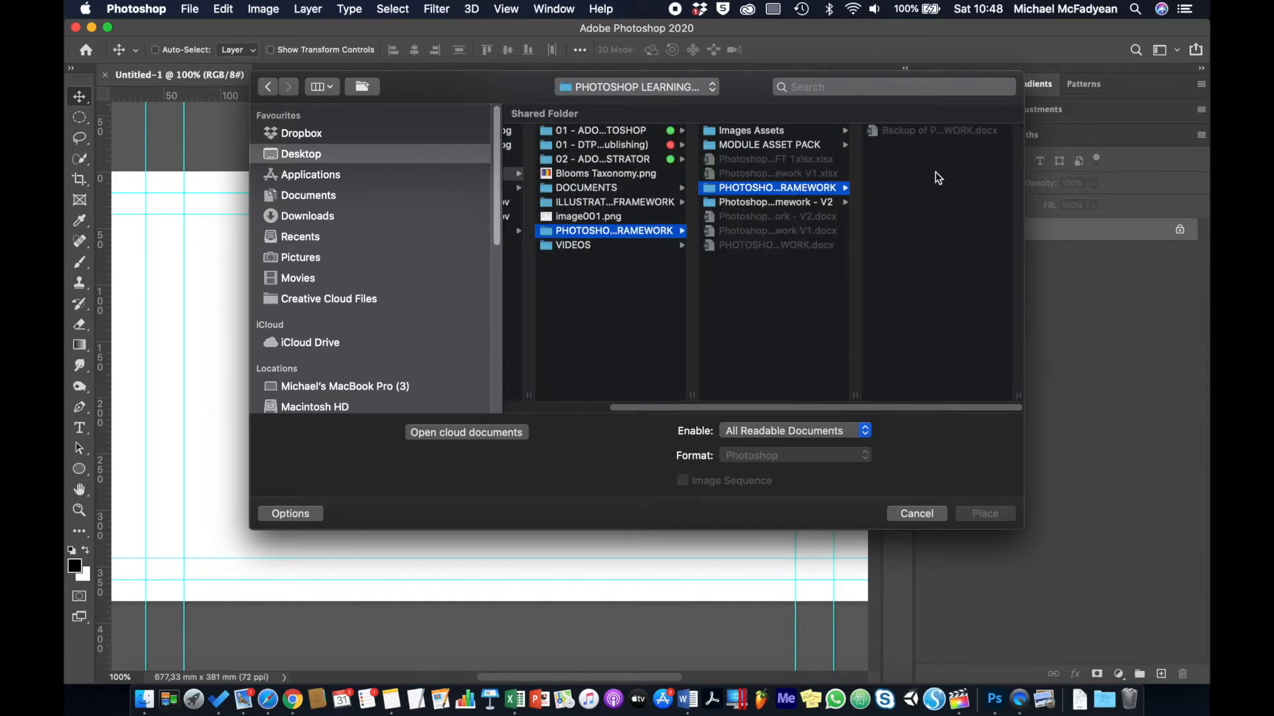
{"action": "left_click", "coordinate": [803, 145]}
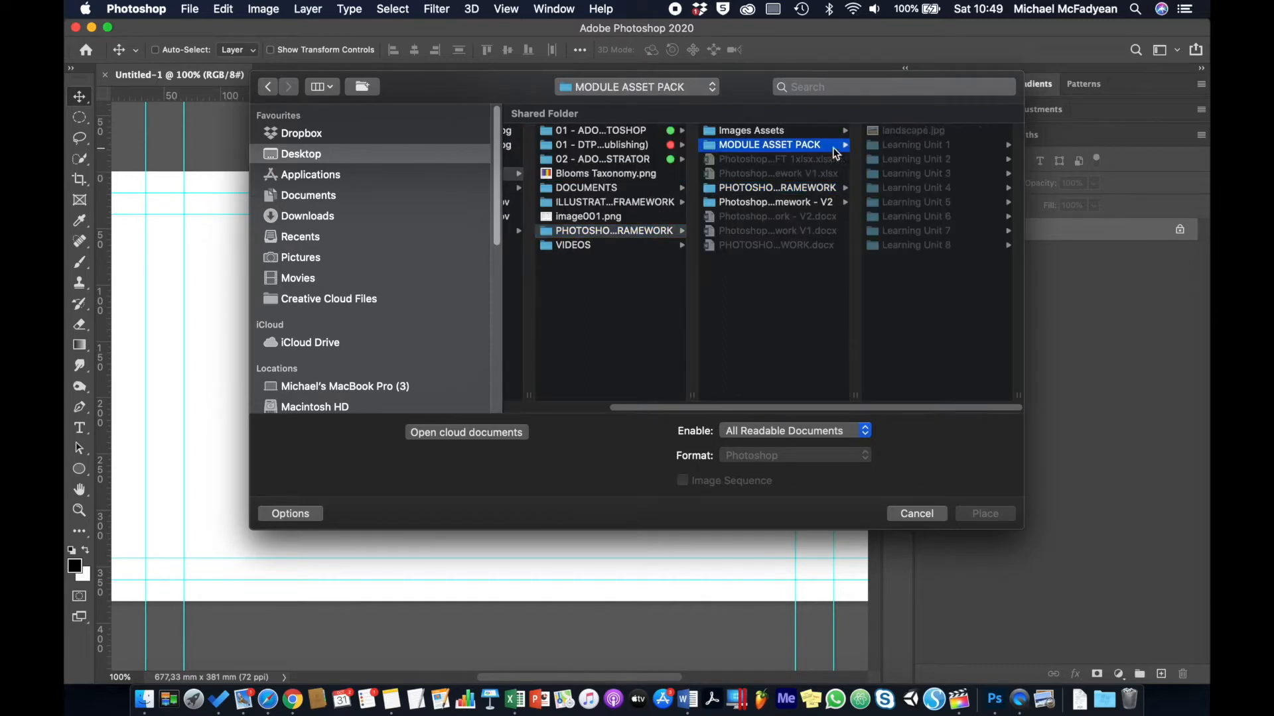
{"action": "left_click", "coordinate": [897, 219]}
{"action": "left_click", "coordinate": [802, 232]}
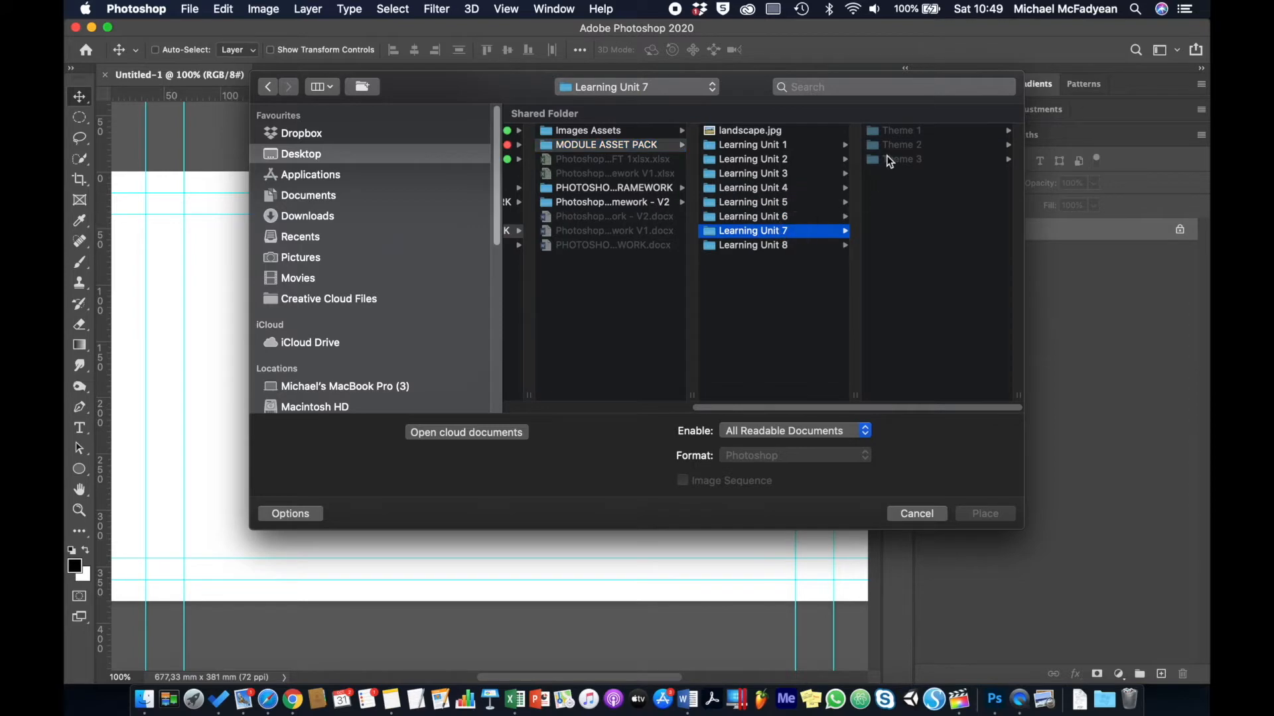
Place DSC05151.jpg from the Durban Bay Pan folder in Theme 1's Activity_7-1-1_Files.
{"action": "left_click", "coordinate": [891, 134]}
{"action": "left_click", "coordinate": [895, 132]}
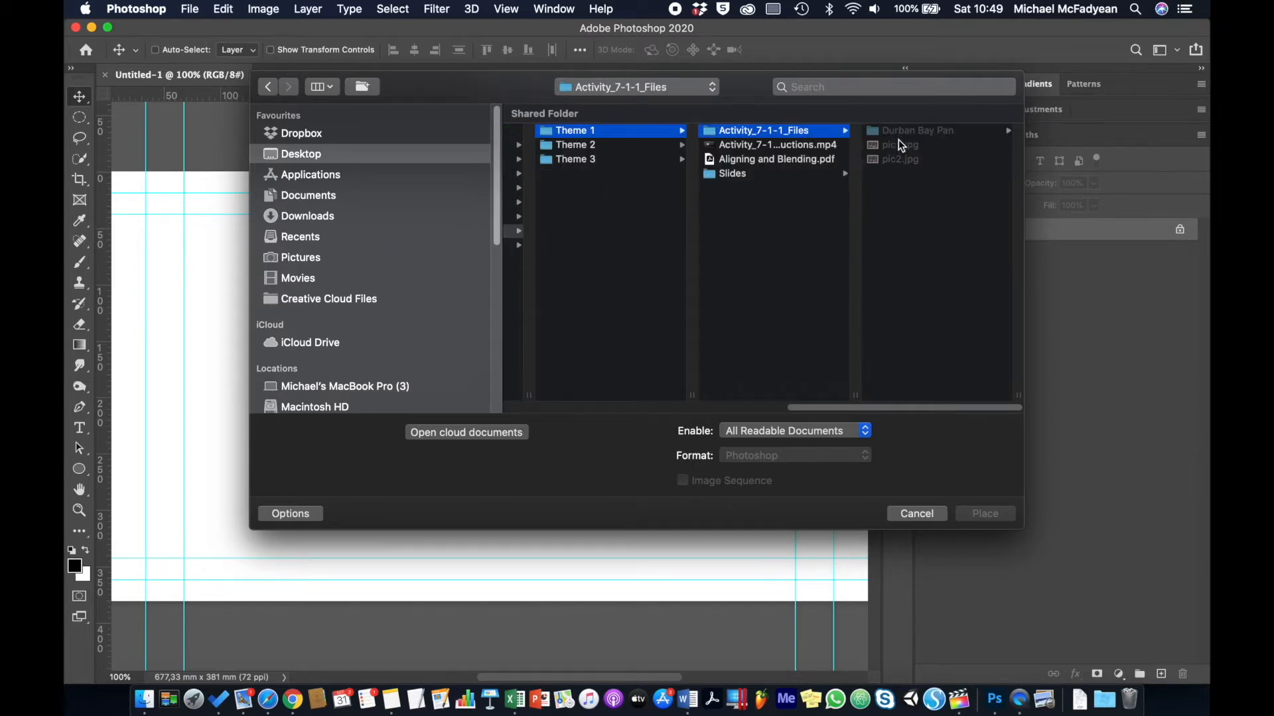
{"action": "left_click", "coordinate": [898, 146]}
{"action": "key", "text": "Up"}
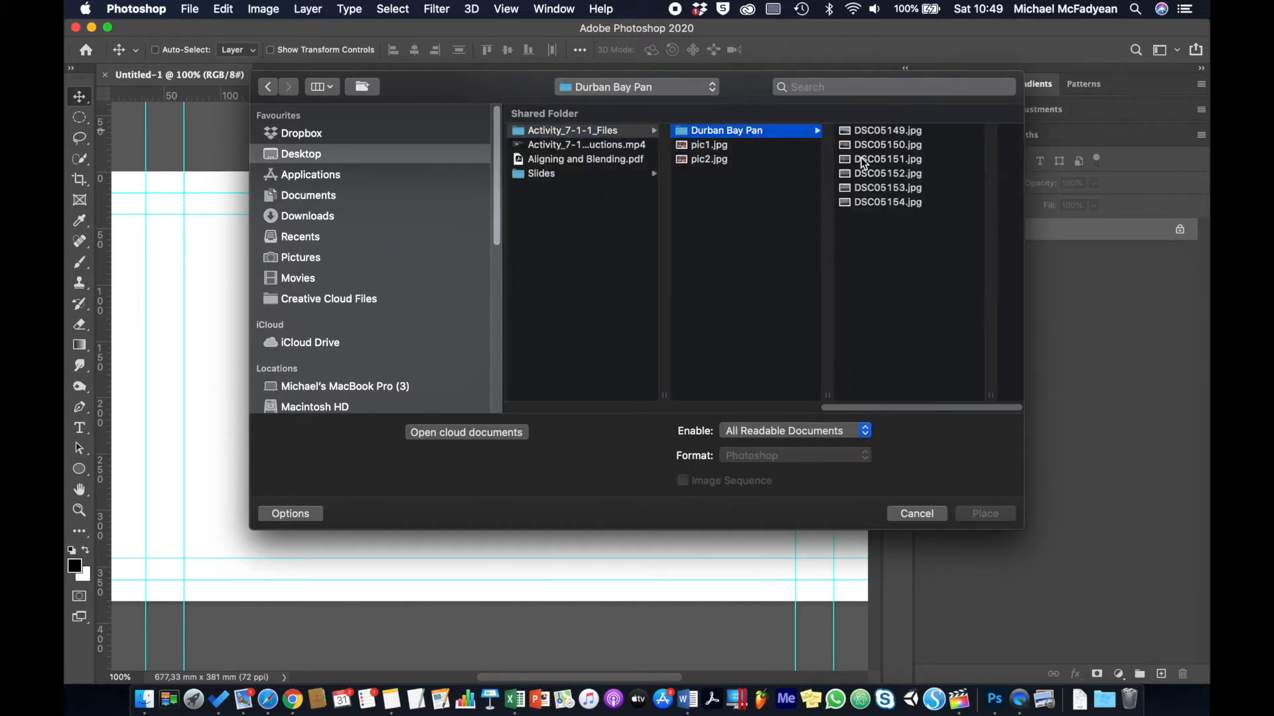
{"action": "left_click", "coordinate": [864, 163]}
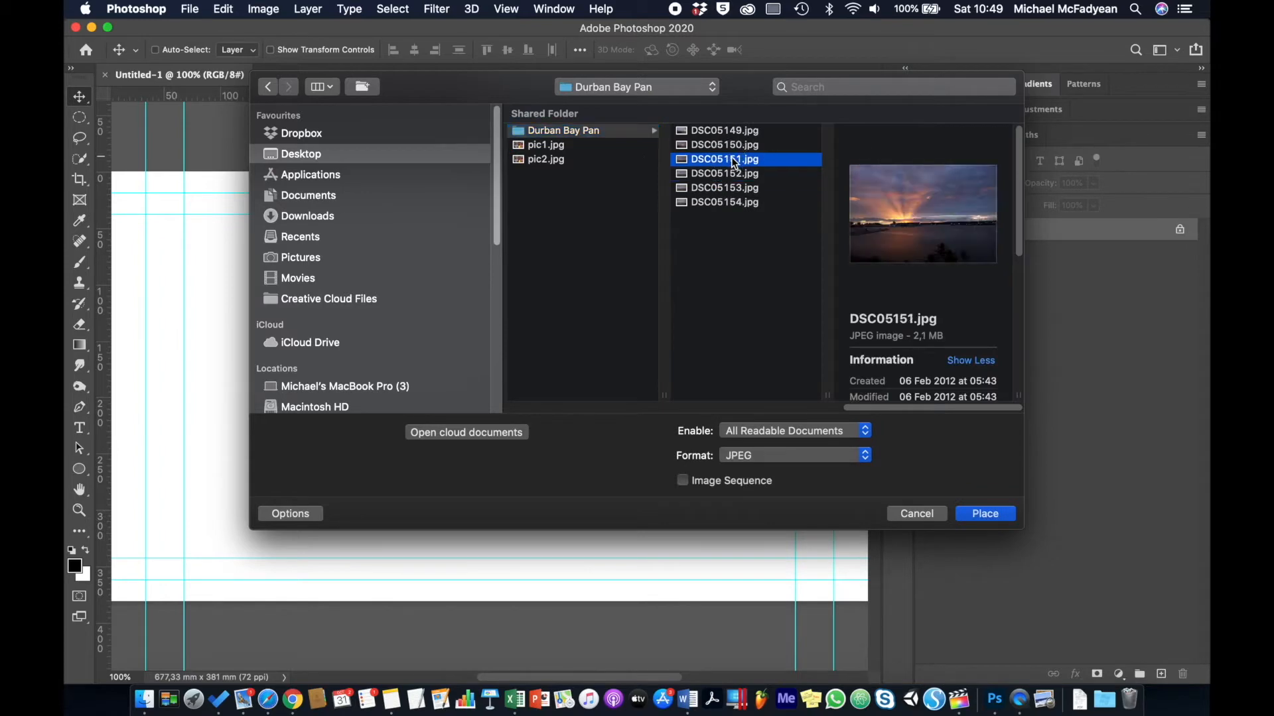
{"action": "left_click", "coordinate": [985, 515]}
Scale the placed sunset photo proportionally from its centre to cover the whole canvas, and hide the guides.
{"action": "key", "text": "super+minus"}
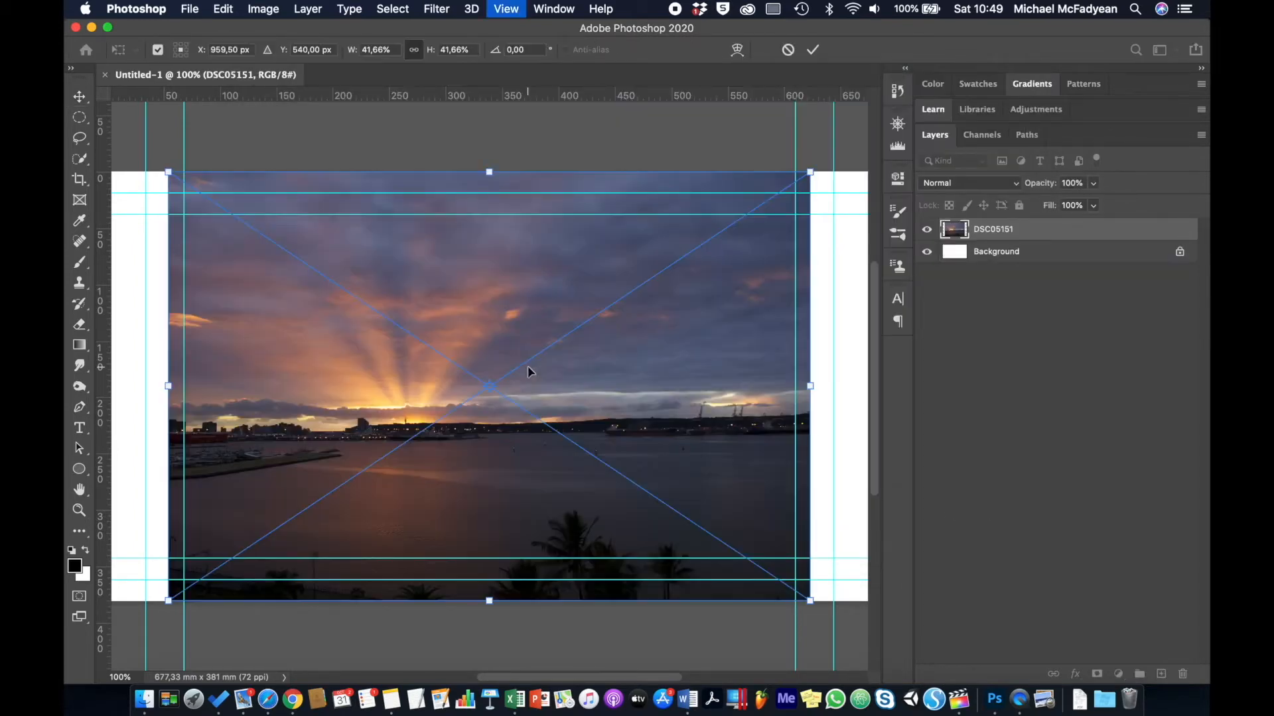
{"action": "key", "text": "super+minus"}
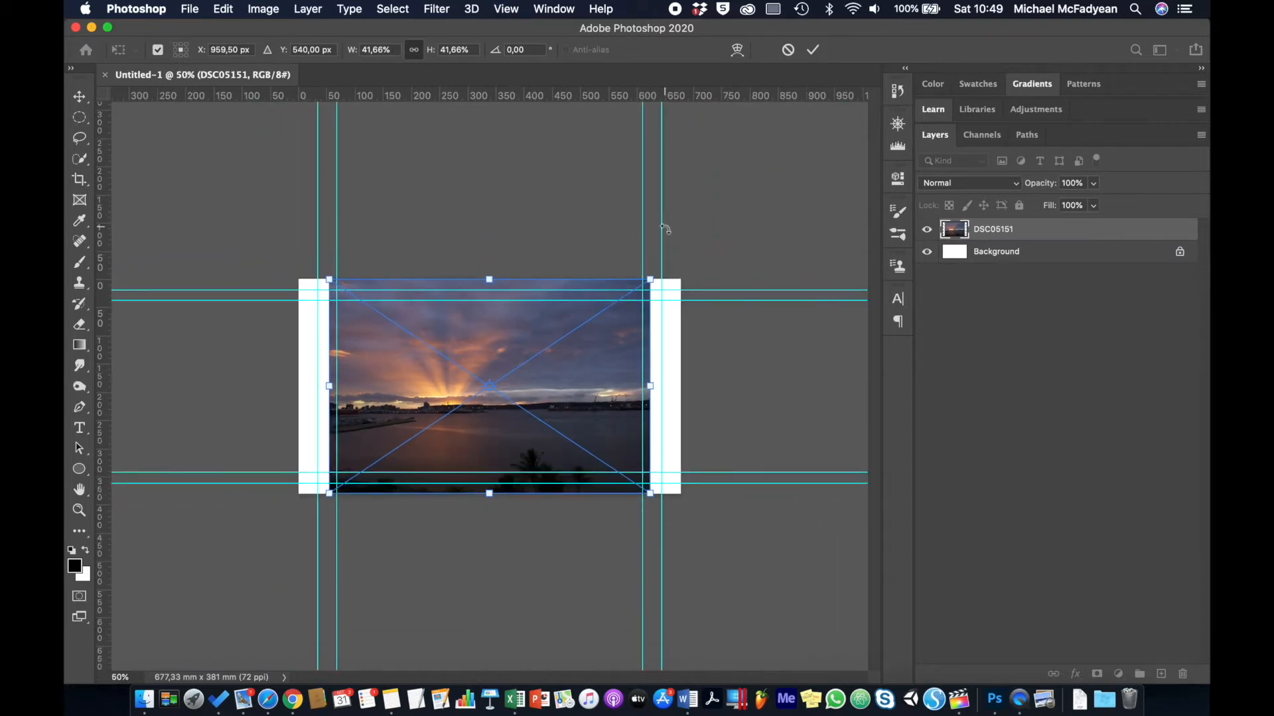
{"action": "left_click_drag", "start_coordinate": [651, 278], "coordinate": [684, 254]}
{"action": "key", "text": "Return"}
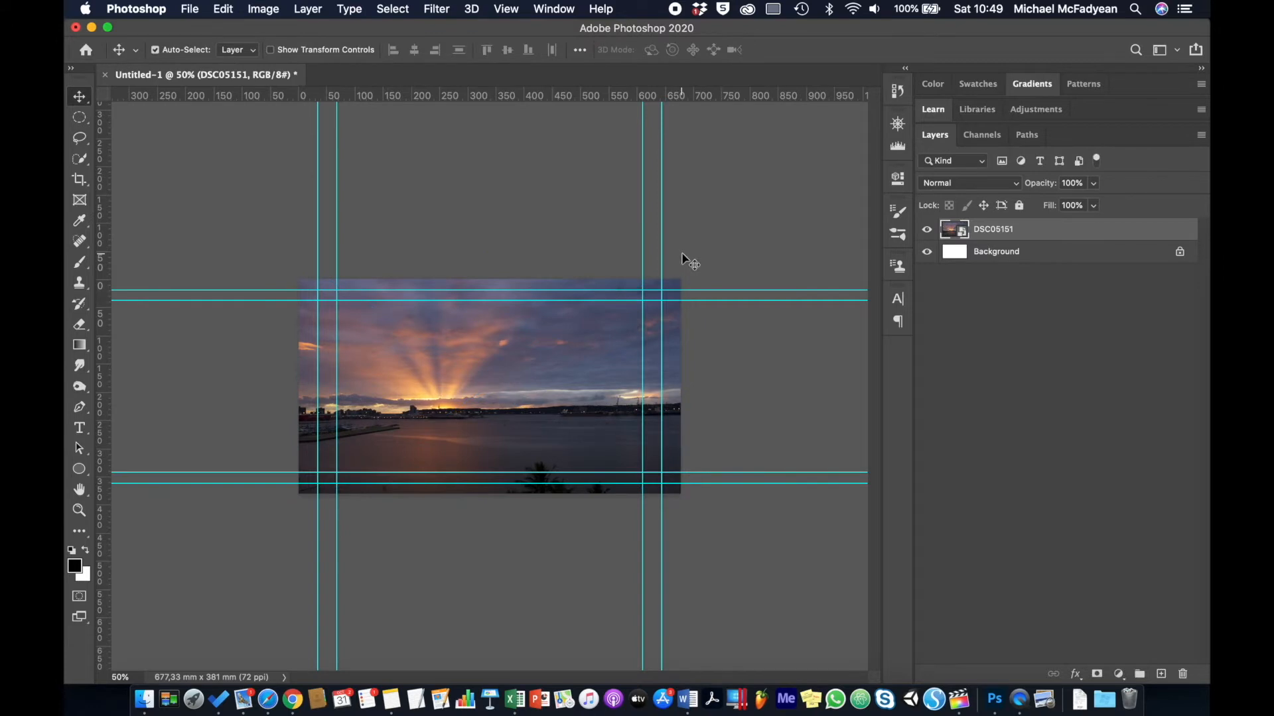
{"action": "key", "text": "super+0"}
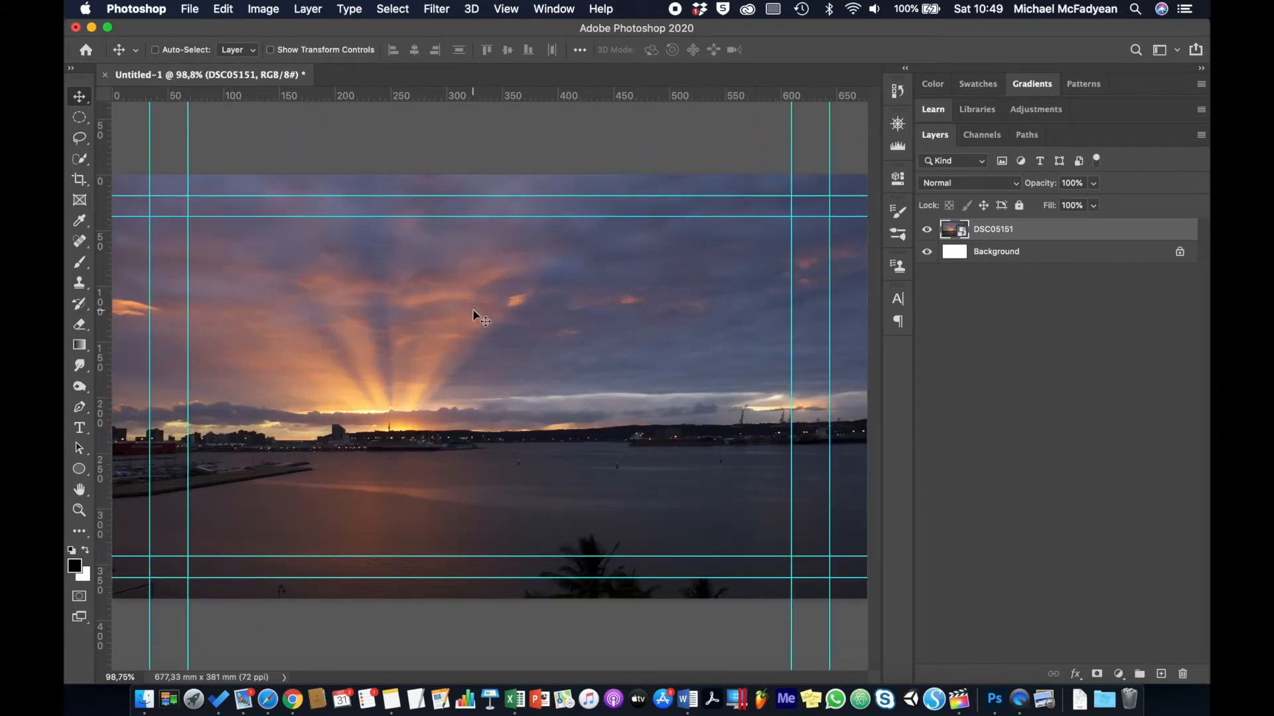
{"action": "key", "text": "super+semicolon"}
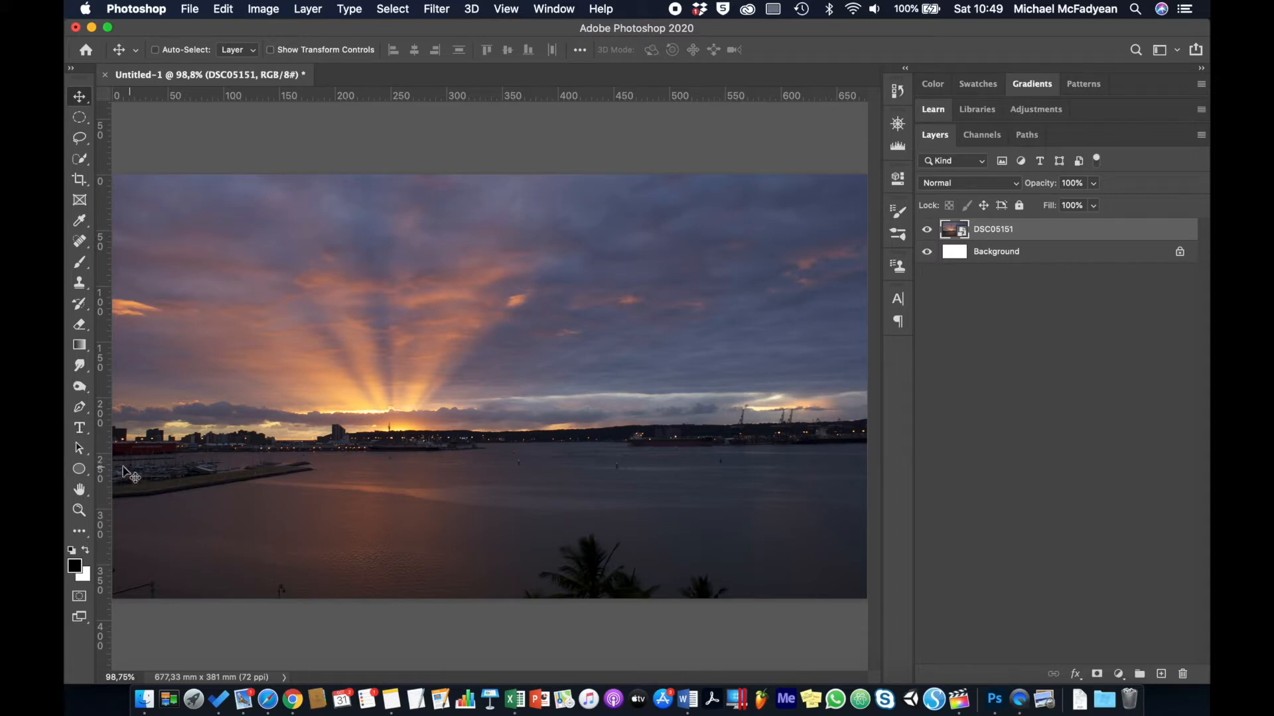
Add centred text over the sky with the first name in capitals and "Photoshop Ninja" on a second line.
{"action": "left_click", "coordinate": [79, 428]}
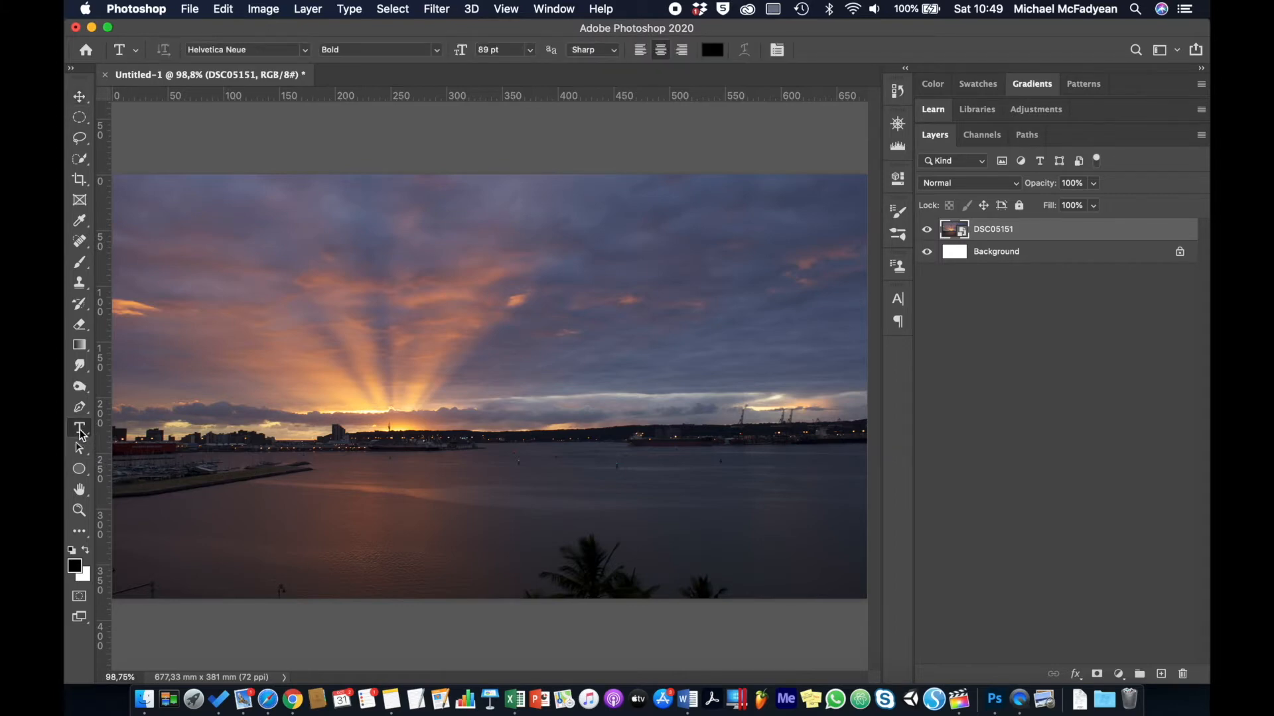
{"action": "left_click", "coordinate": [465, 307]}
{"action": "type", "text": "MIK"}
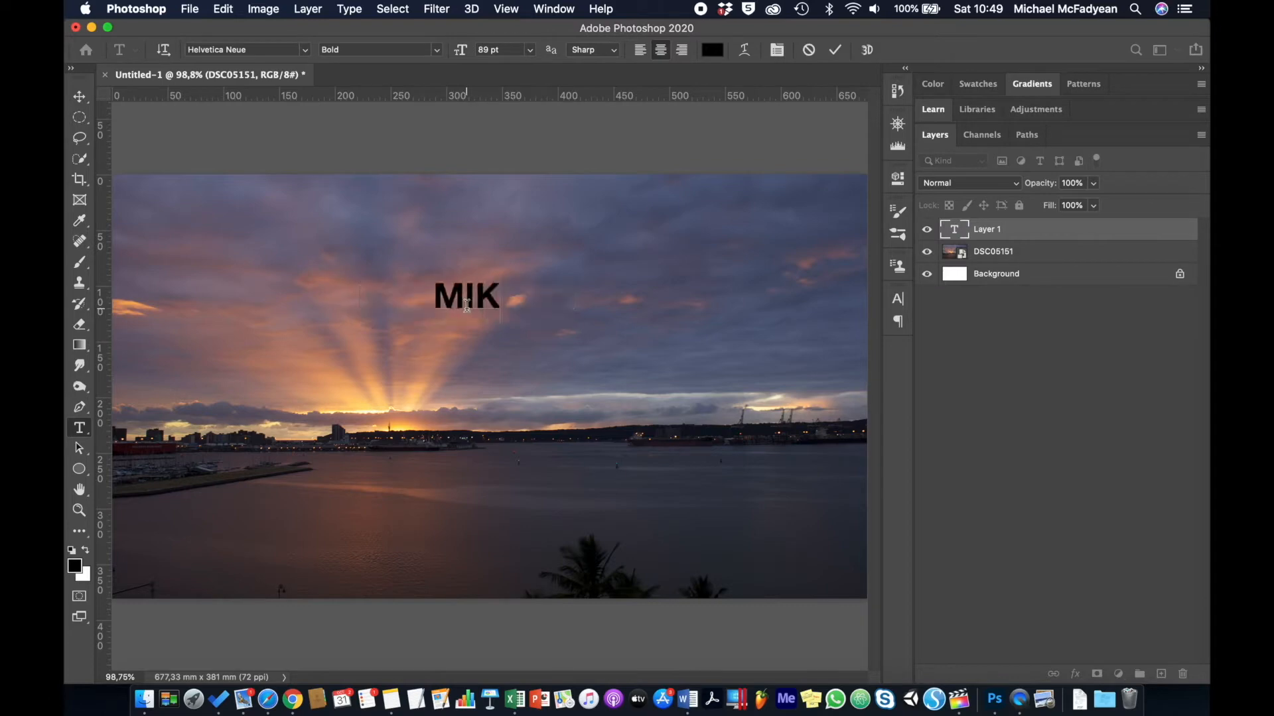
{"action": "type", "text": "E P"}
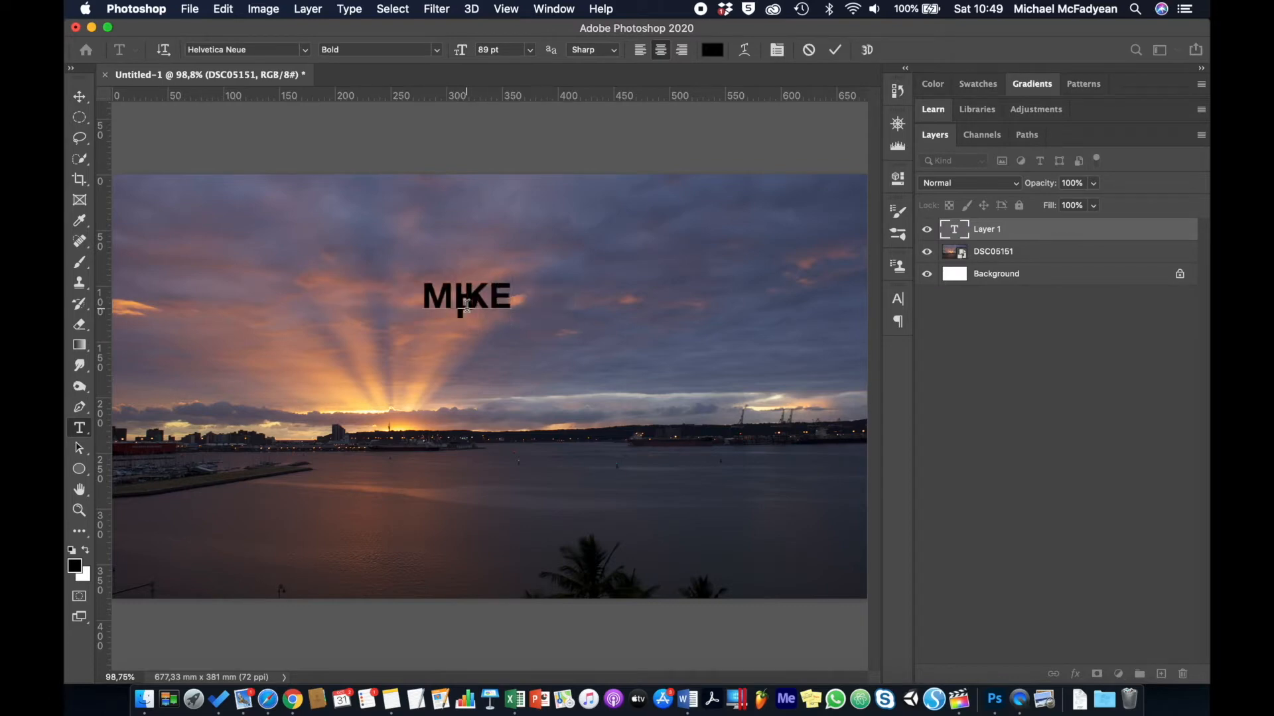
{"action": "type", "text": "hotoshop Ninja"}
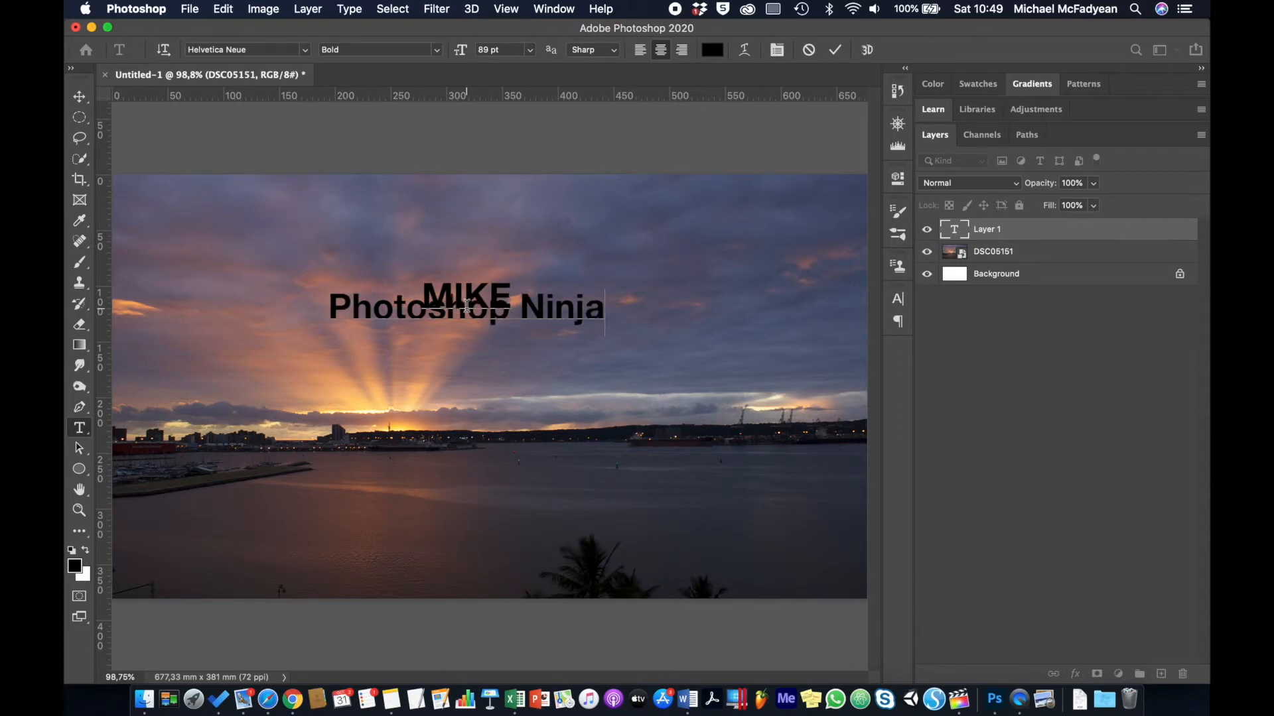
Enlarge only the first line of the text, the name, to a font size of 285 pt.
{"action": "key", "text": "super+a"}
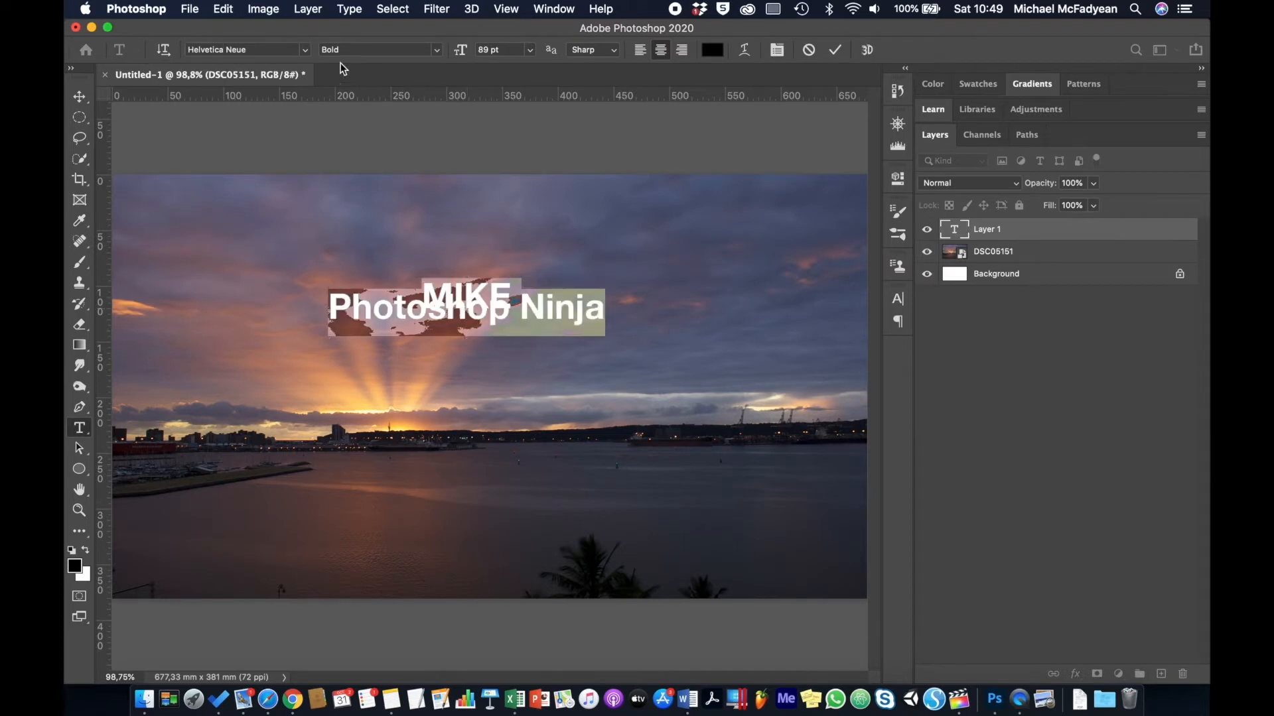
{"action": "left_click", "coordinate": [450, 287]}
{"action": "double_click", "coordinate": [450, 287]}
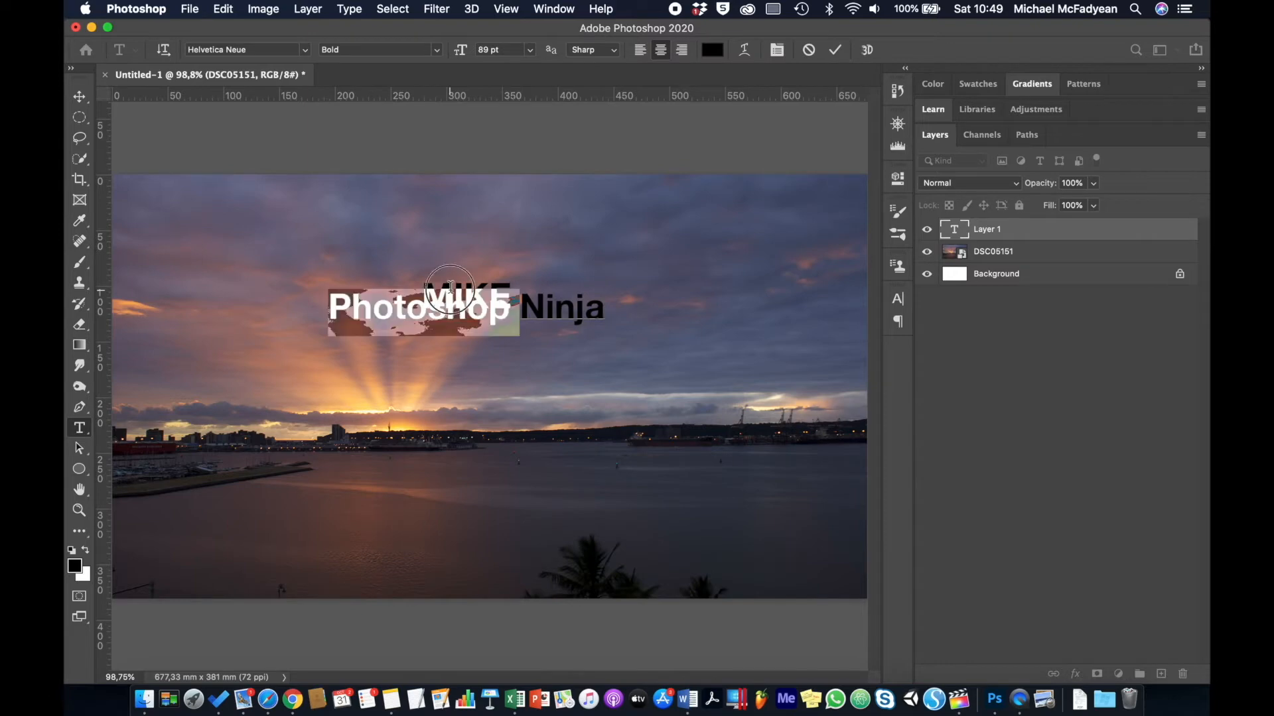
{"action": "left_click", "coordinate": [451, 276]}
{"action": "double_click", "coordinate": [451, 275]}
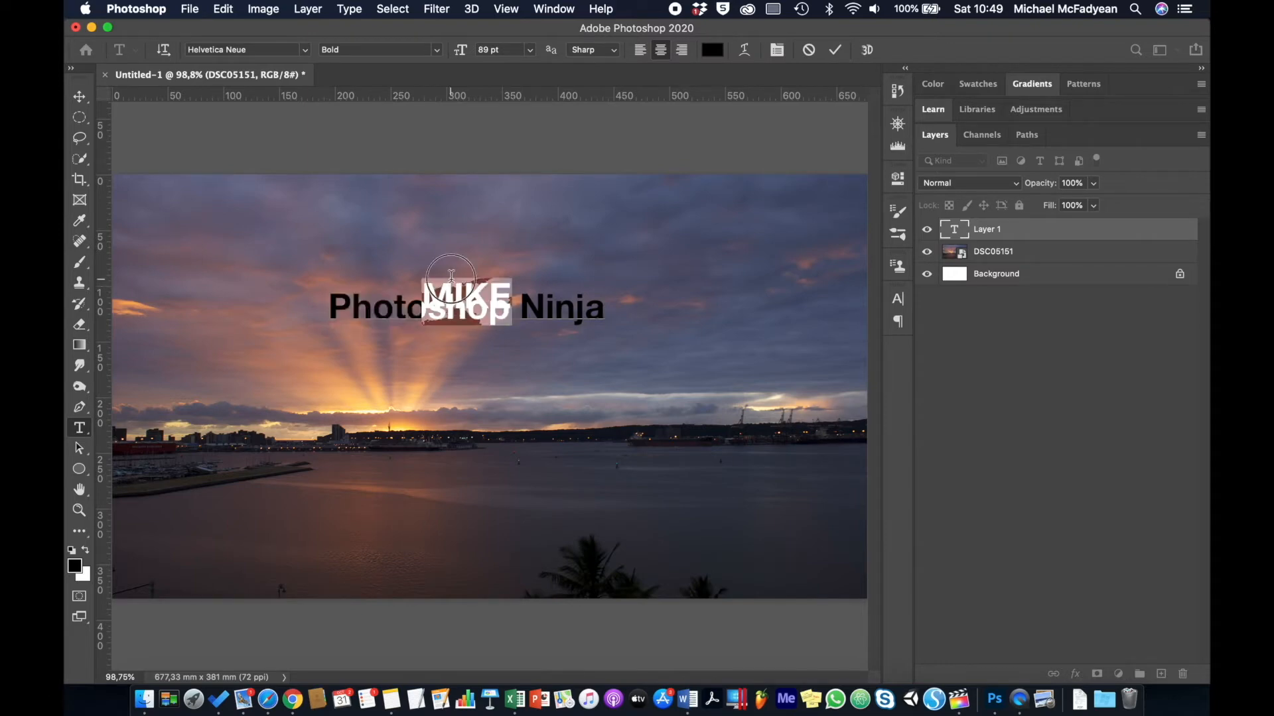
{"action": "triple_click", "coordinate": [451, 277]}
{"action": "double_click", "coordinate": [474, 286]}
{"action": "left_click_drag", "start_coordinate": [460, 50], "coordinate": [617, 74]}
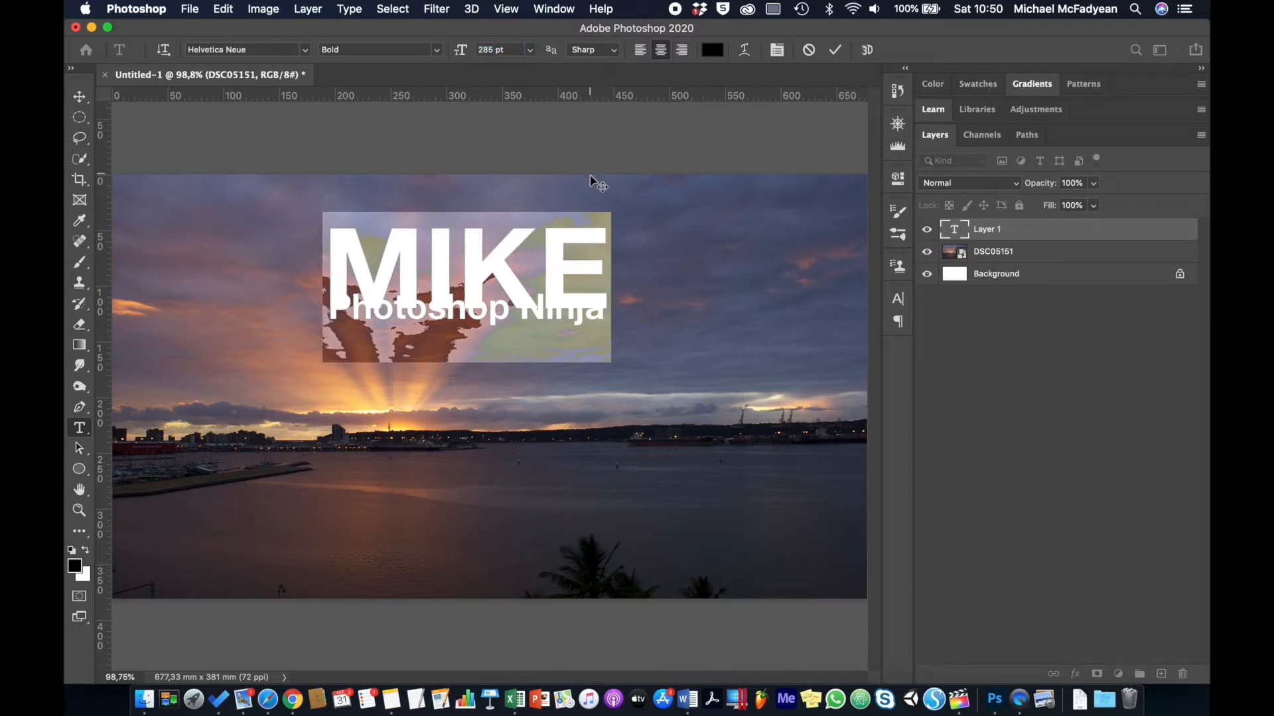
Set the leading of both text lines to 120 pt and commit the text.
{"action": "key", "text": "super+a"}
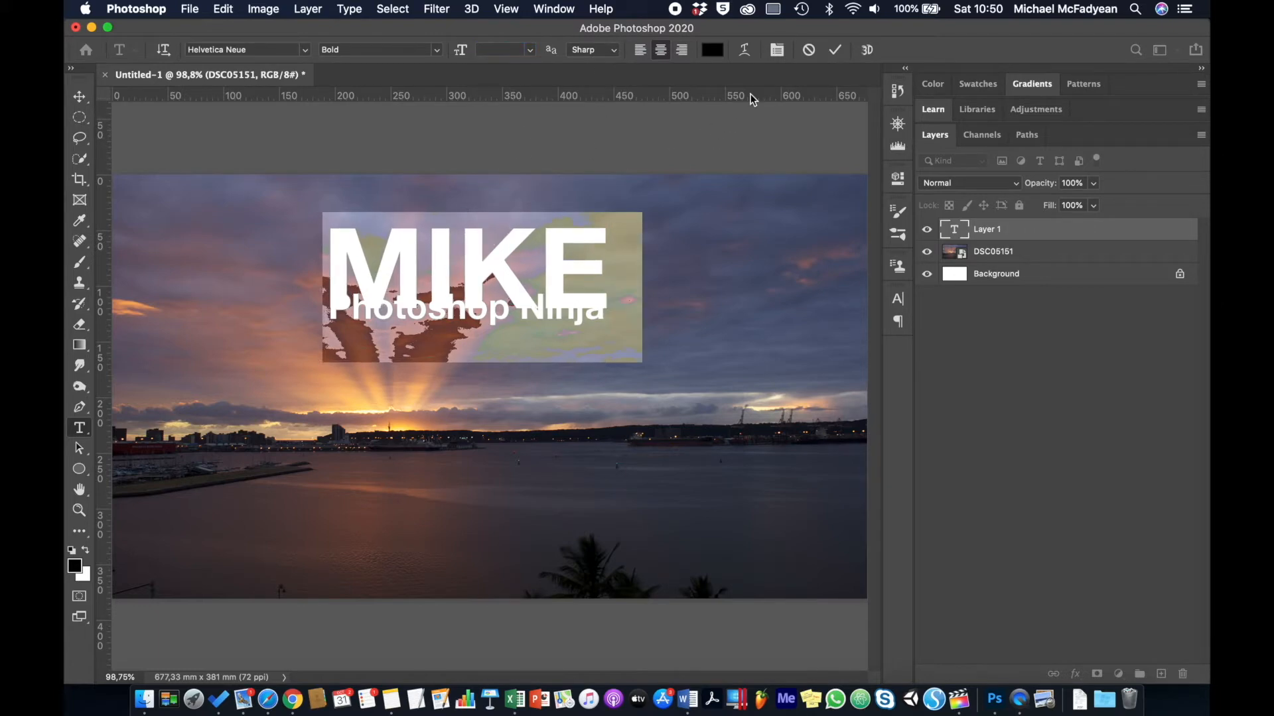
{"action": "left_click", "coordinate": [776, 50]}
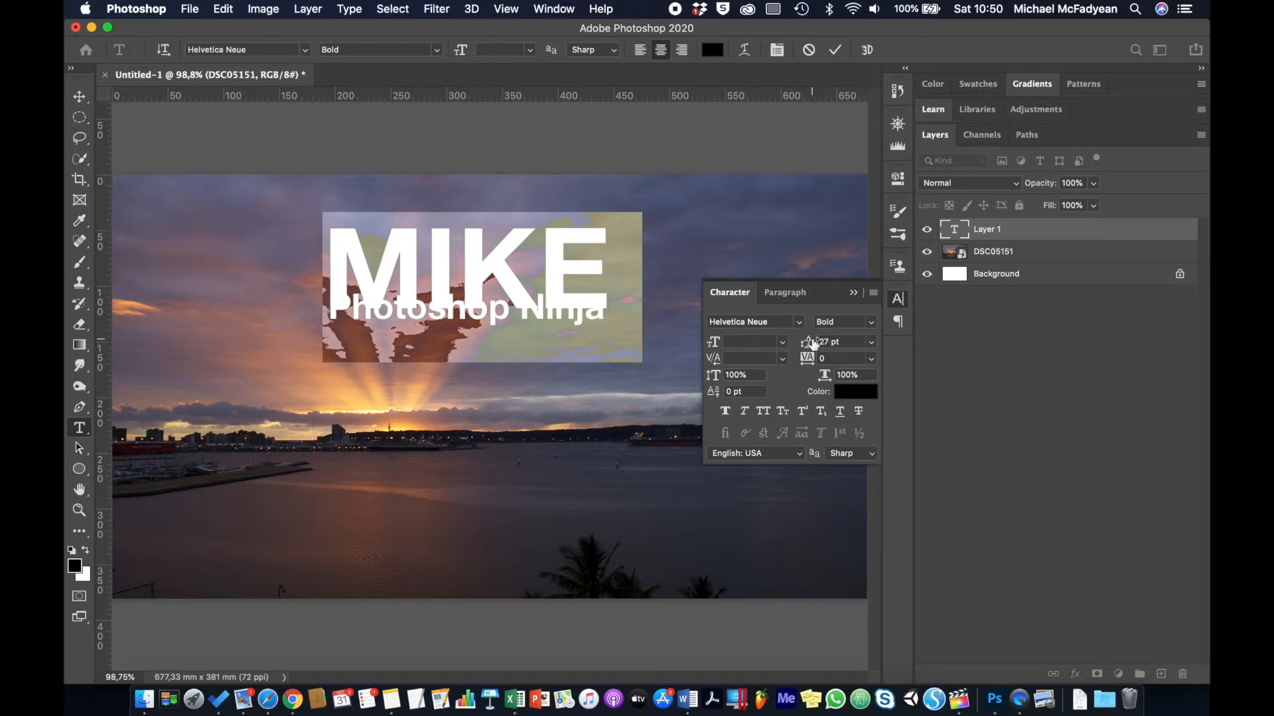
{"action": "left_click", "coordinate": [838, 342]}
{"action": "type", "text": "69"}
{"action": "key", "text": "Return"}
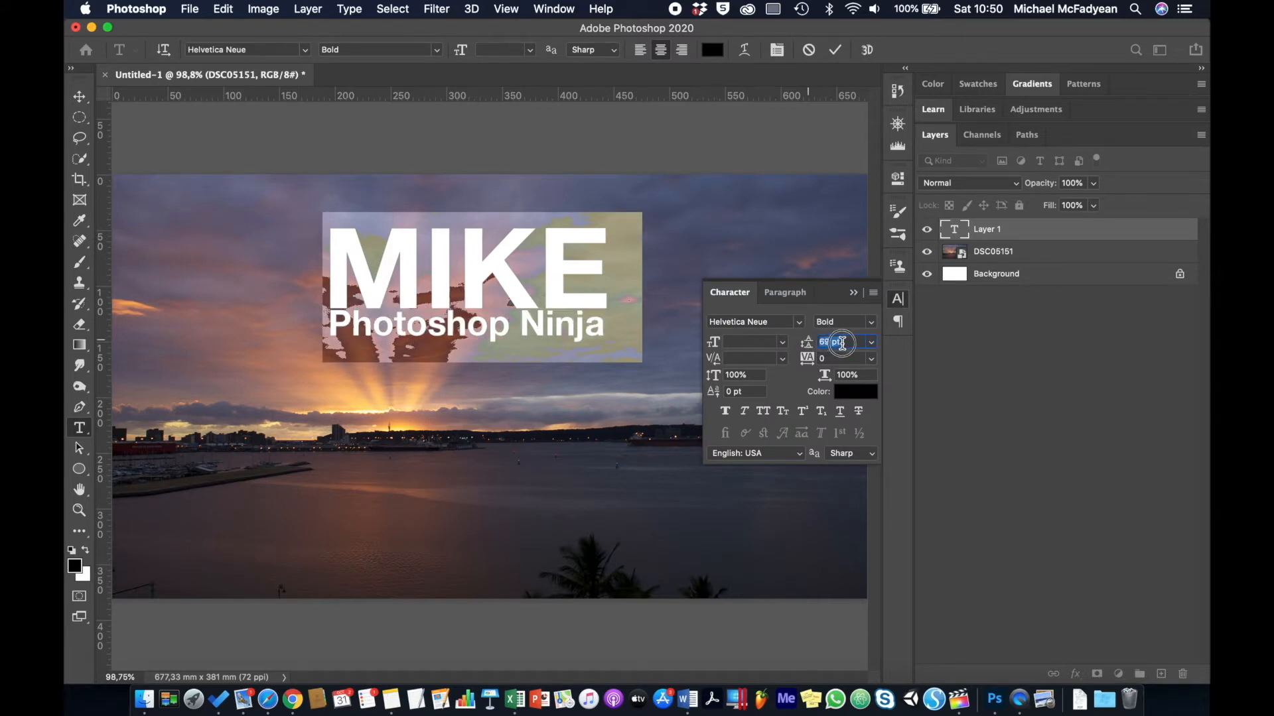
{"action": "left_click_drag", "start_coordinate": [841, 343], "coordinate": [884, 346]}
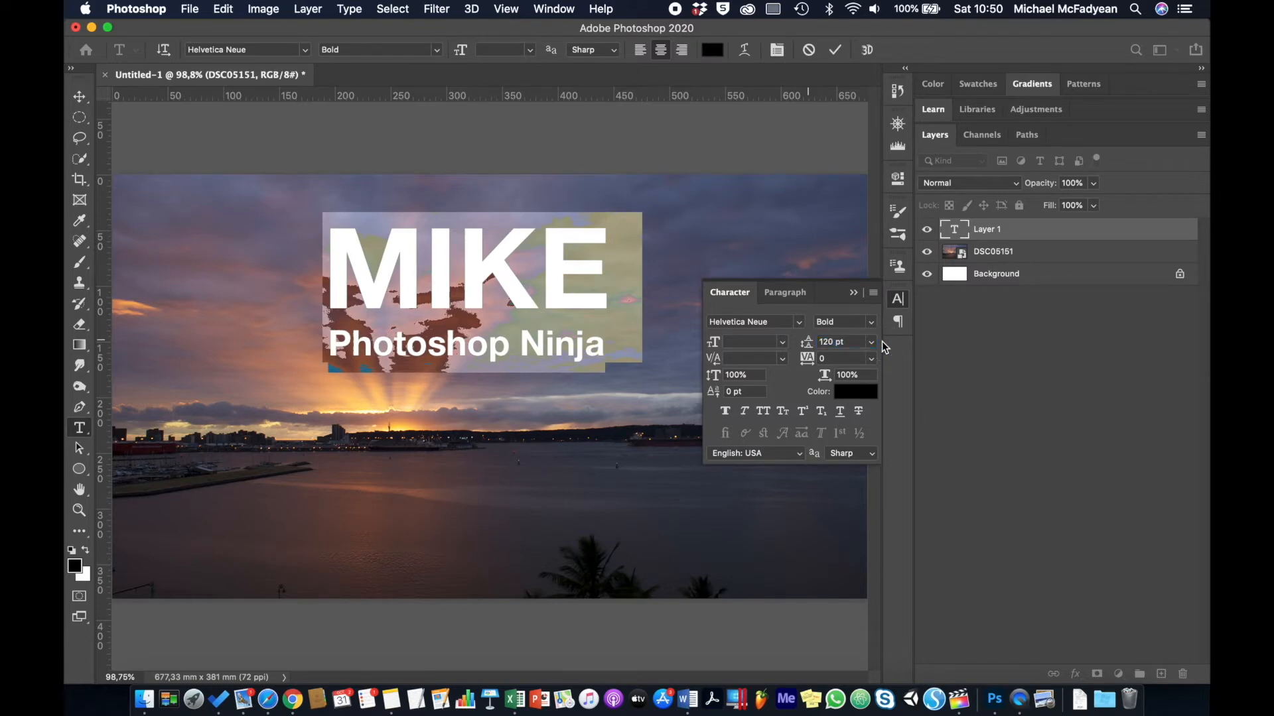
{"action": "left_click", "coordinate": [853, 292]}
{"action": "left_click", "coordinate": [79, 96]}
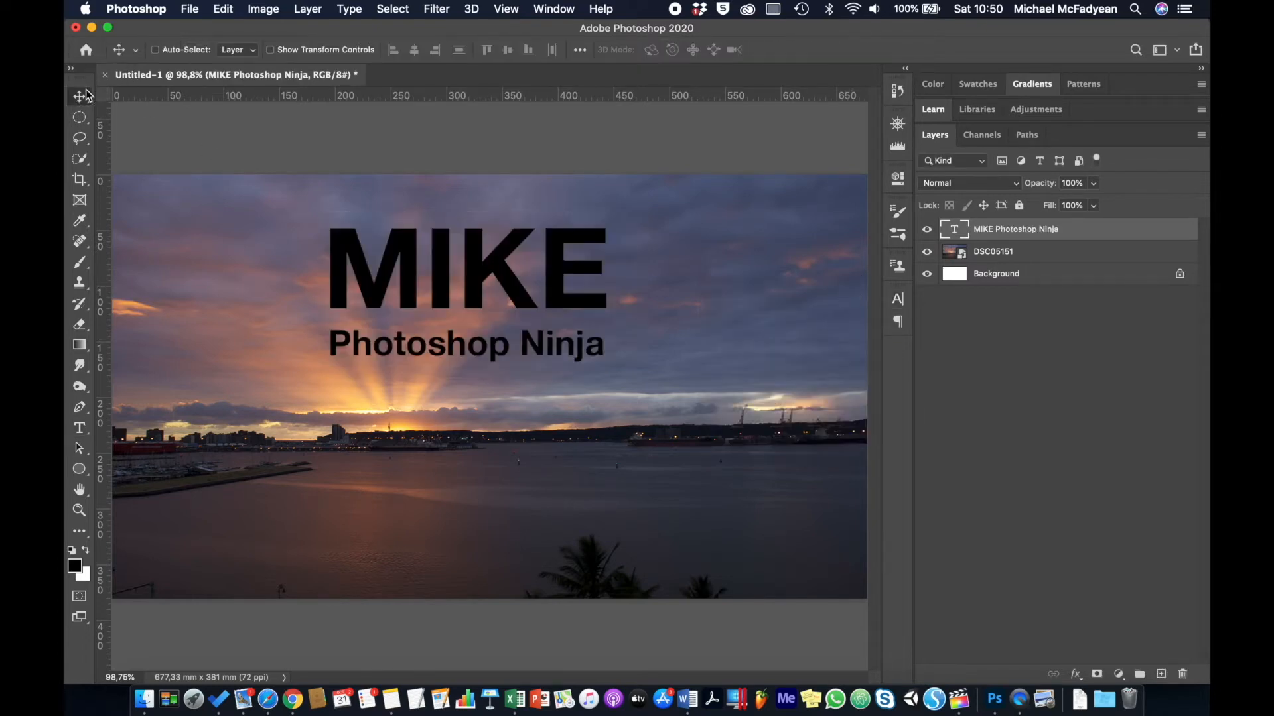
Scale the text layer proportionally to about 159% and move it to the upper middle of the photo.
{"action": "key", "text": "super+t"}
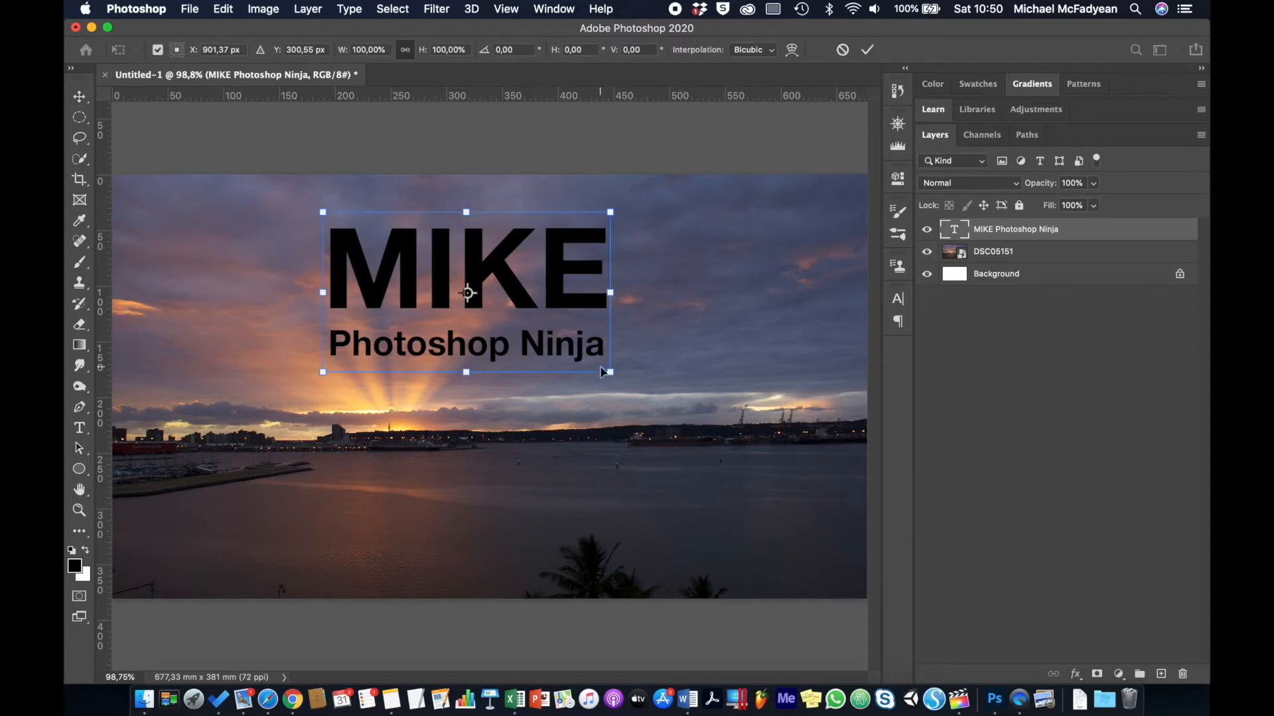
{"action": "left_click_drag", "start_coordinate": [610, 372], "coordinate": [767, 482]}
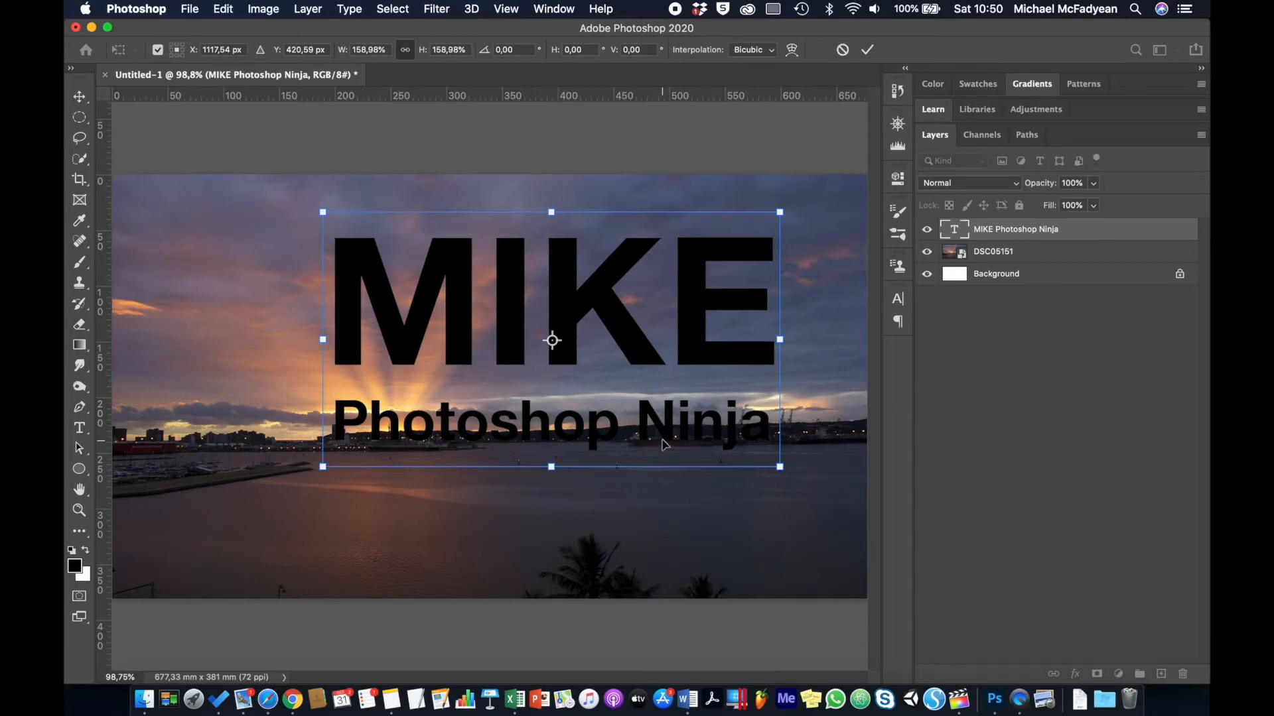
{"action": "left_click_drag", "start_coordinate": [648, 426], "coordinate": [599, 417]}
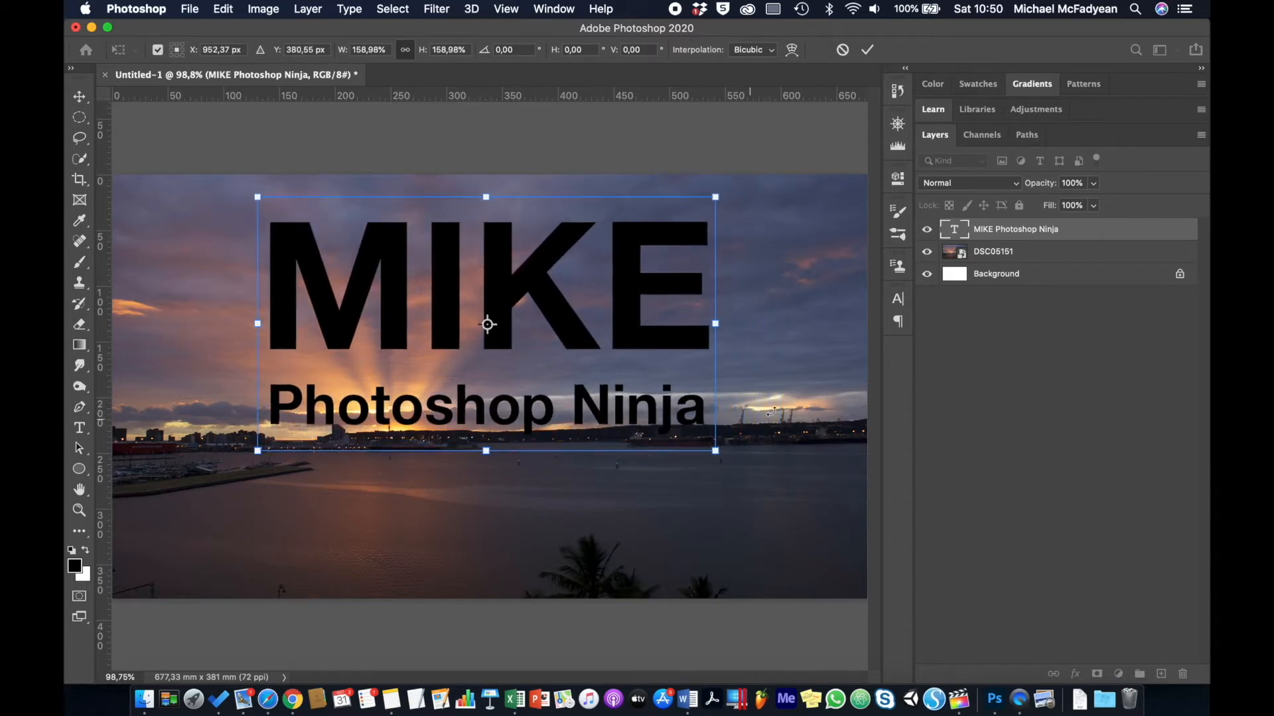
{"action": "key", "text": "Return"}
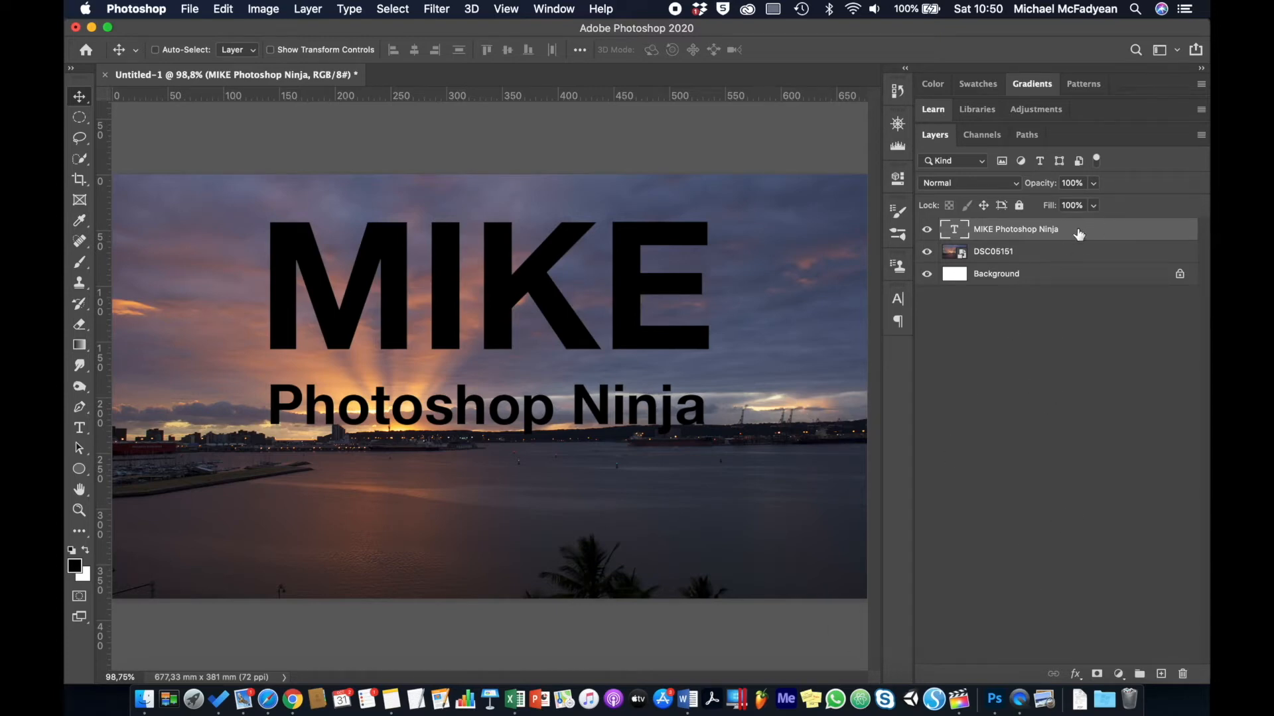
Add a Stroke effect to the text layer, sampling the sunset glow and brightening it to orange fb9e48.
{"action": "left_click", "coordinate": [1075, 674]}
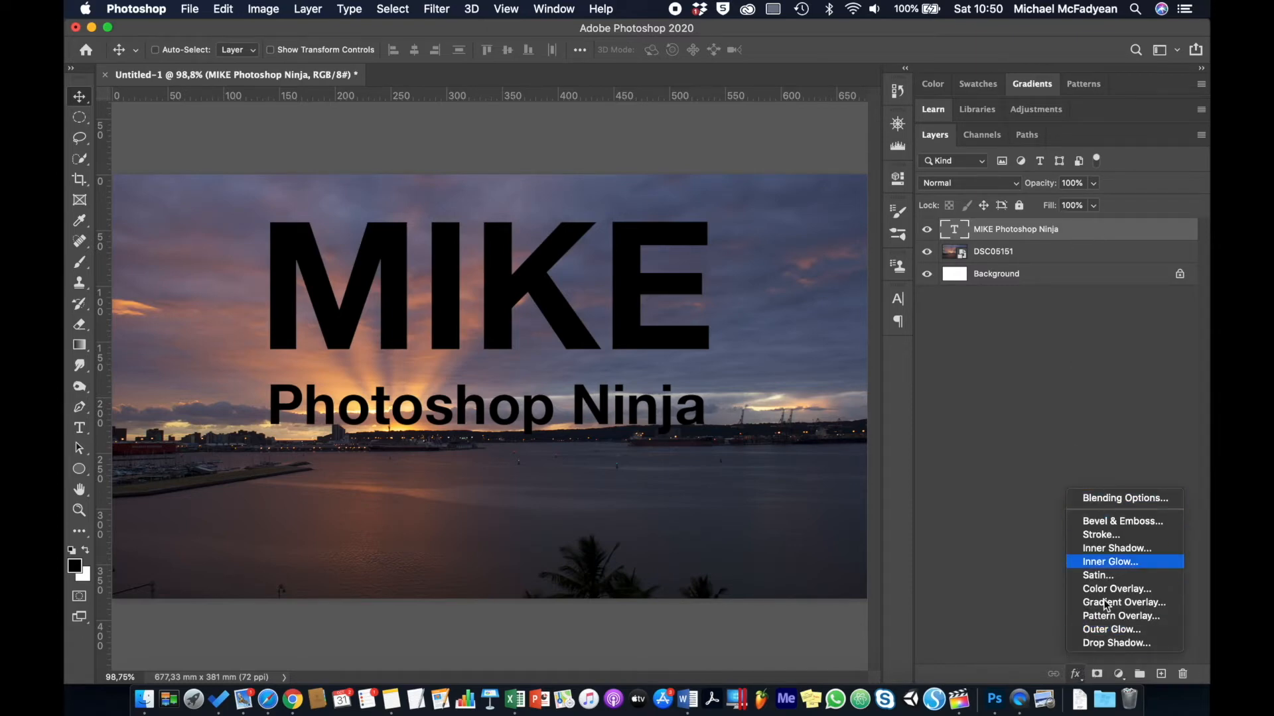
{"action": "left_click", "coordinate": [1117, 498]}
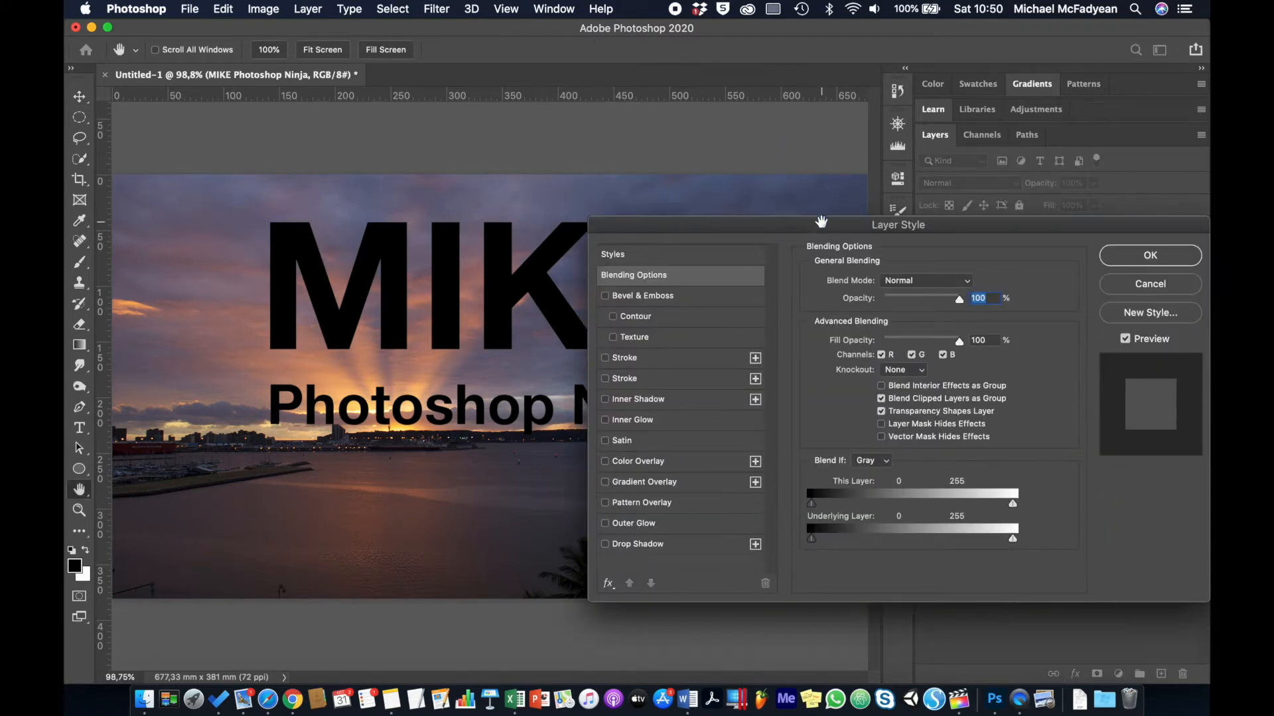
{"action": "left_click_drag", "start_coordinate": [821, 223], "coordinate": [823, 160]}
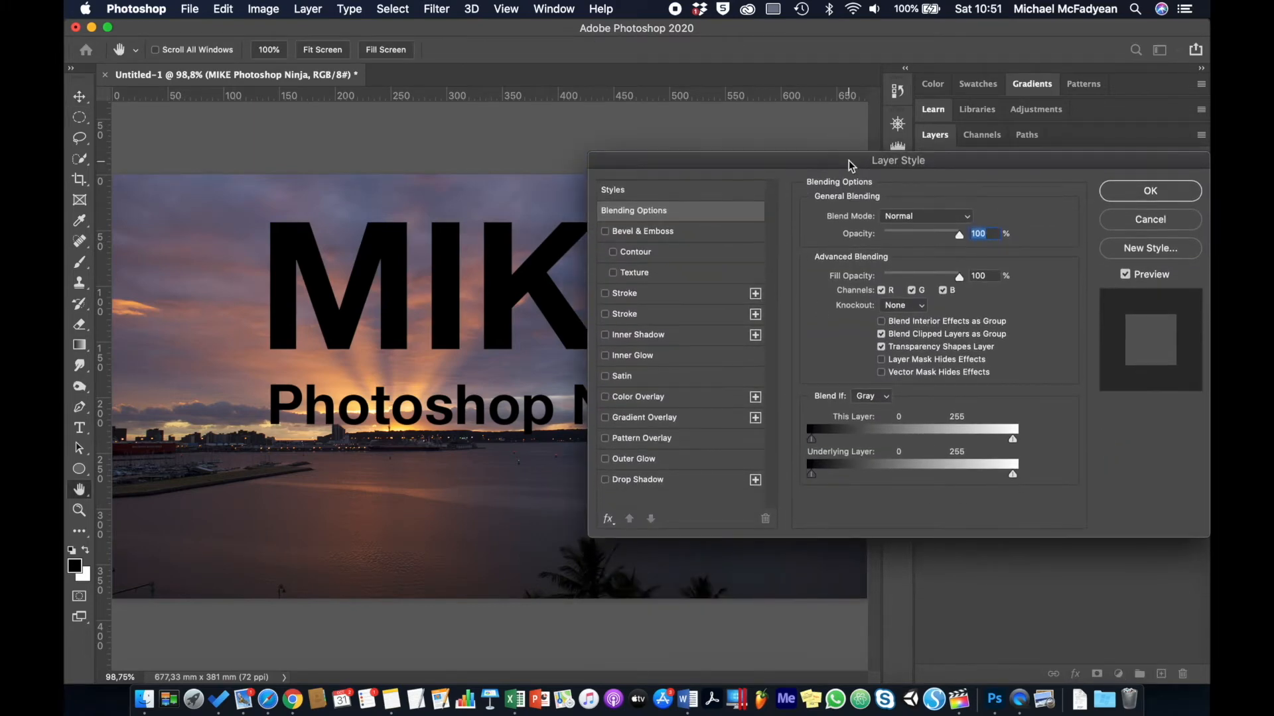
{"action": "left_click", "coordinate": [605, 314]}
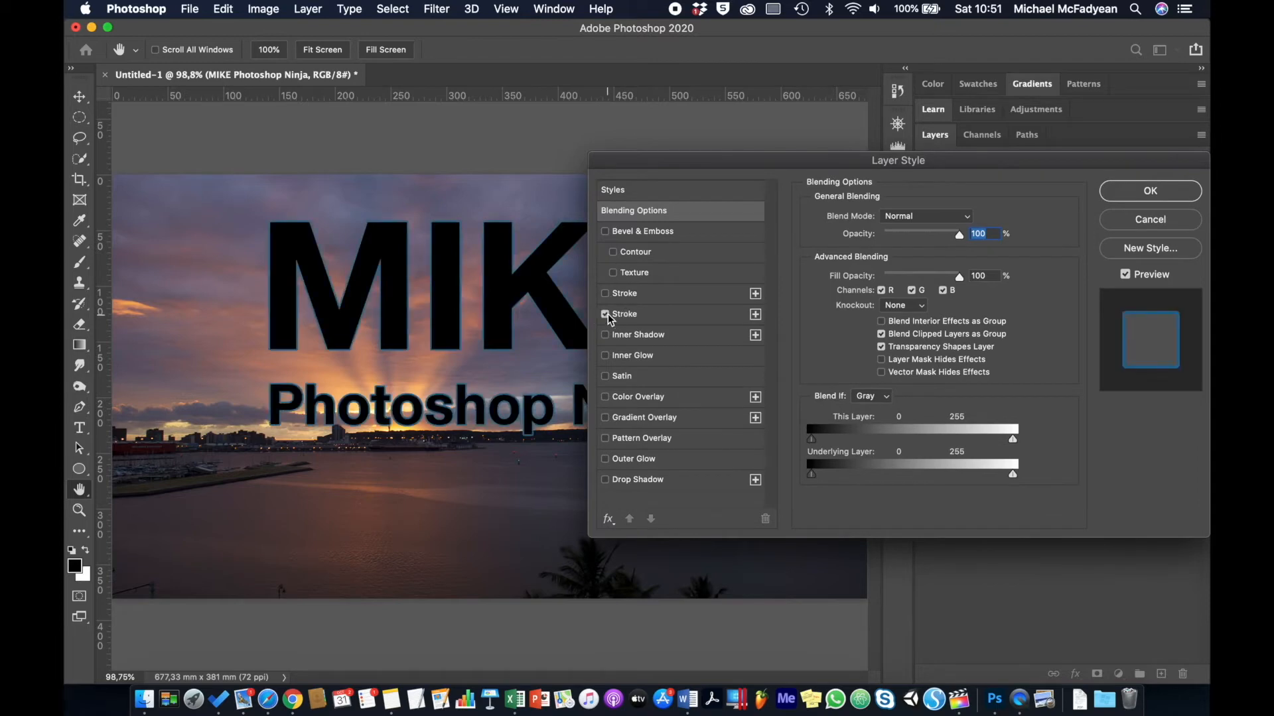
{"action": "left_click", "coordinate": [650, 311]}
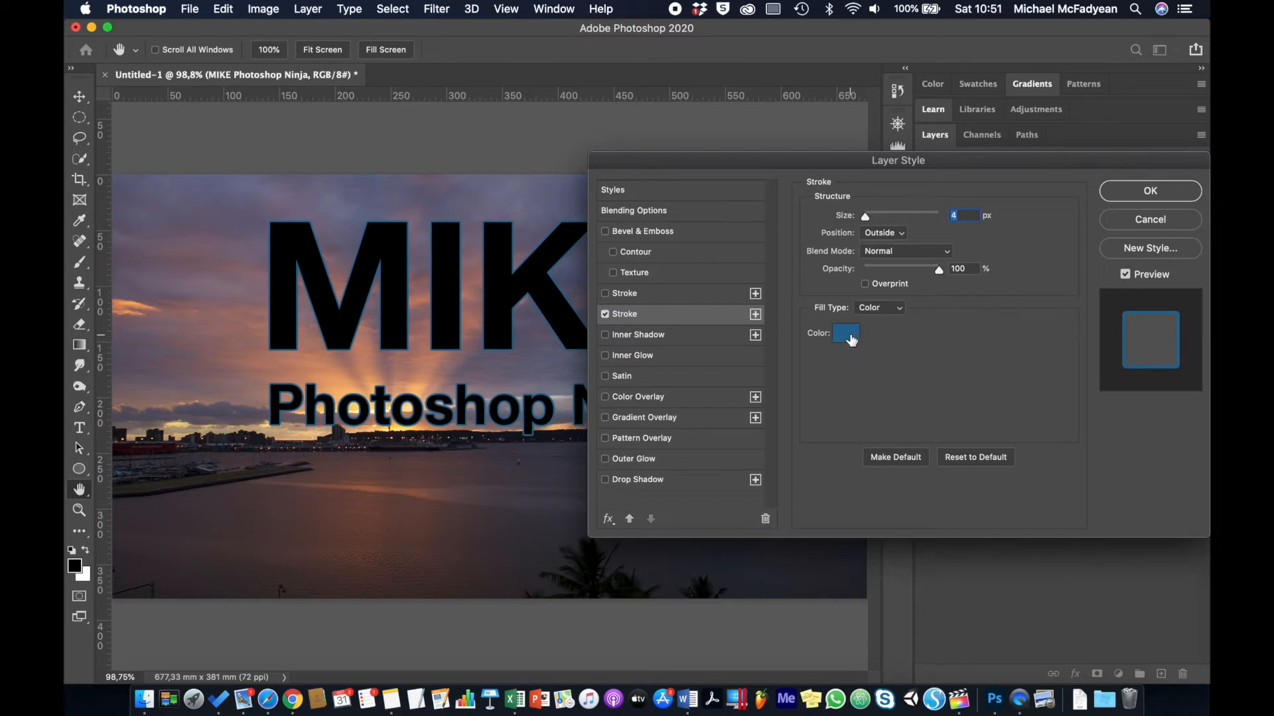
{"action": "left_click", "coordinate": [846, 333]}
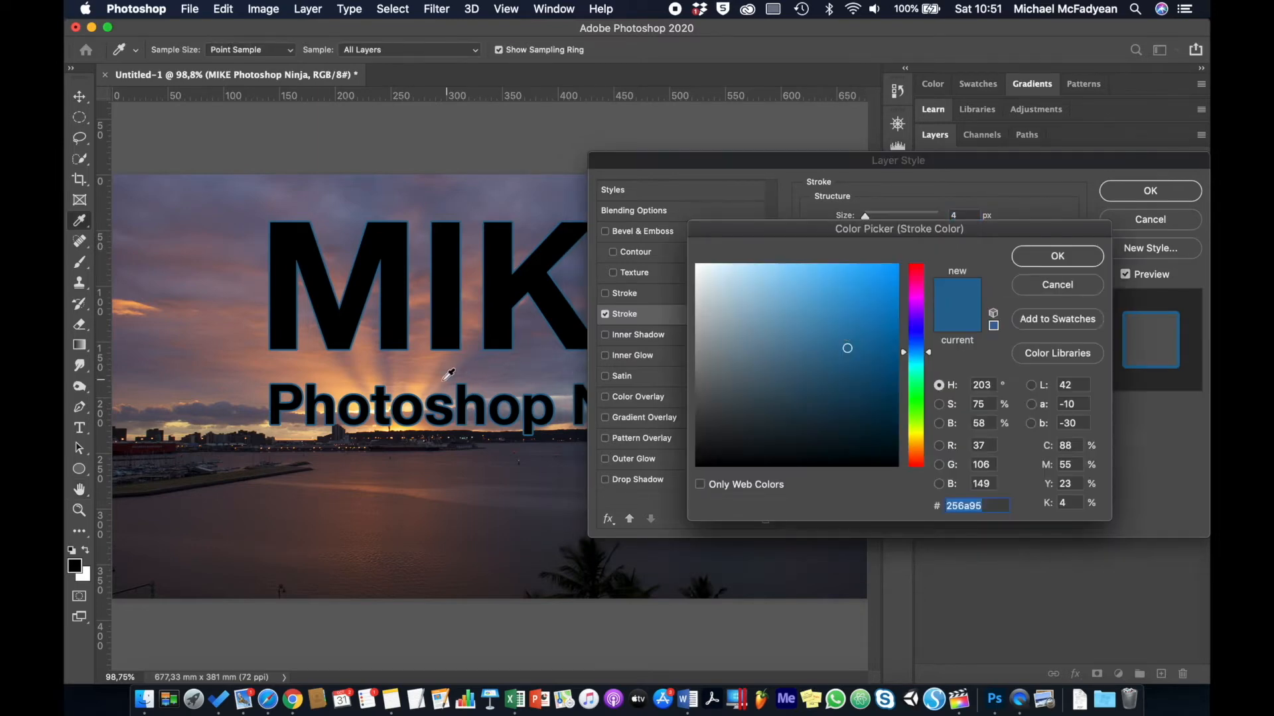
{"action": "left_click", "coordinate": [423, 380]}
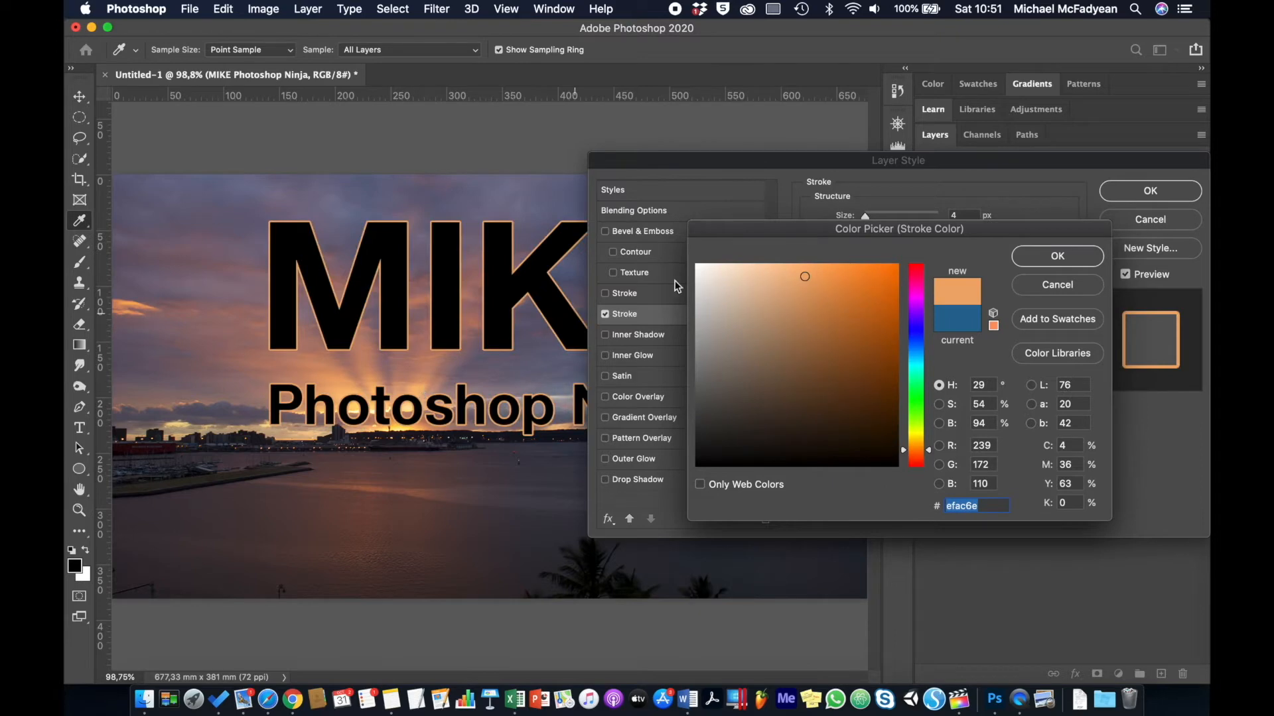
{"action": "left_click", "coordinate": [839, 265]}
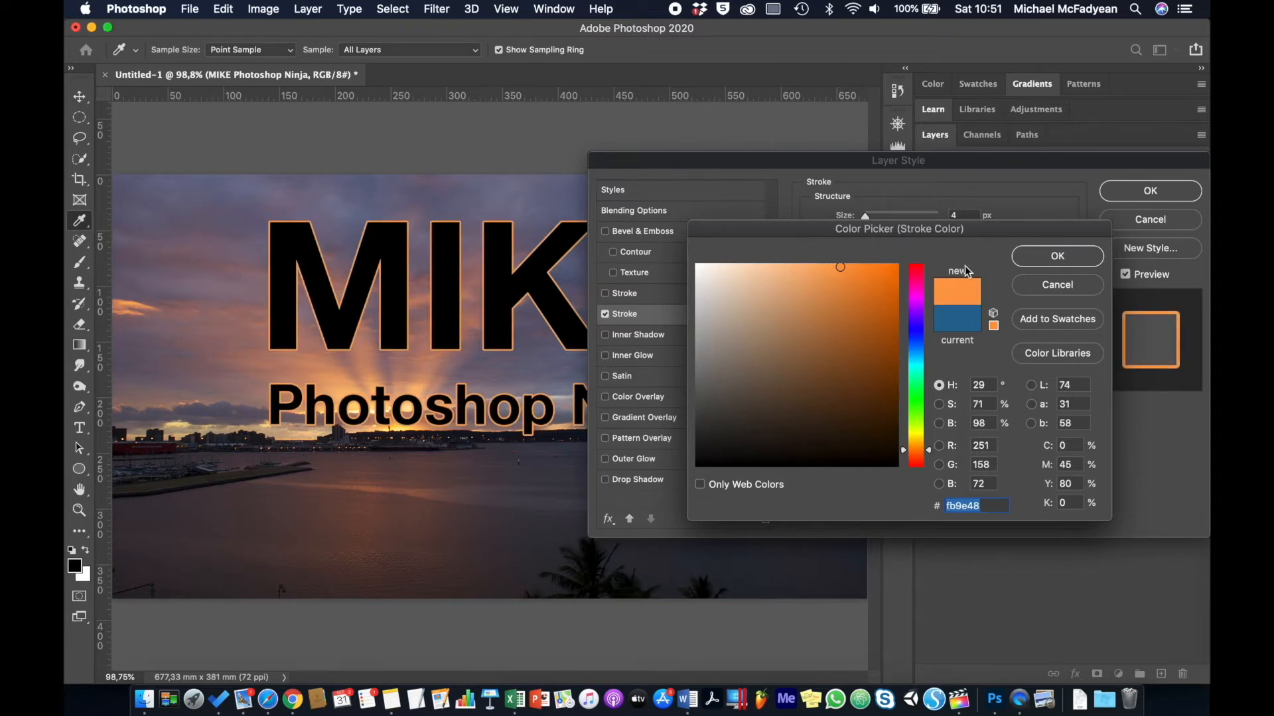
{"action": "left_click", "coordinate": [1024, 262]}
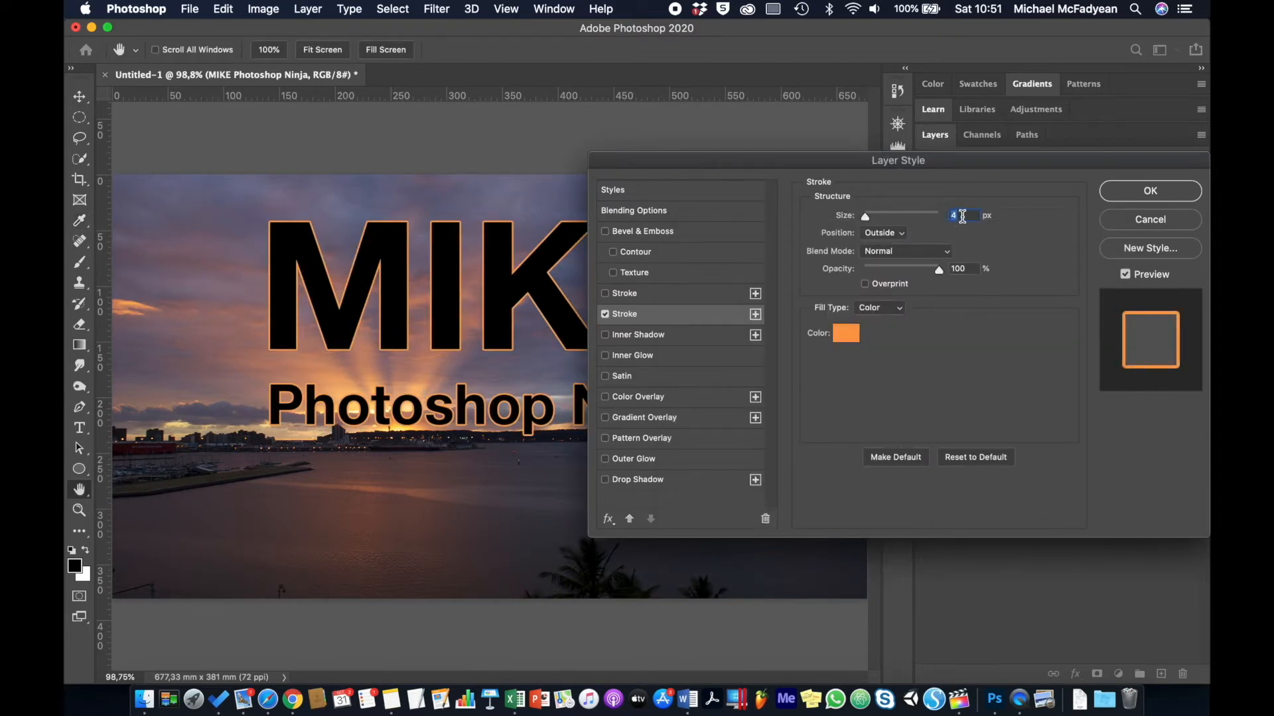
Try the orange stroke at larger sizes, return it to 4 px and set its position to Center.
{"action": "key", "text": "Up"}
{"action": "key", "text": "Up"}
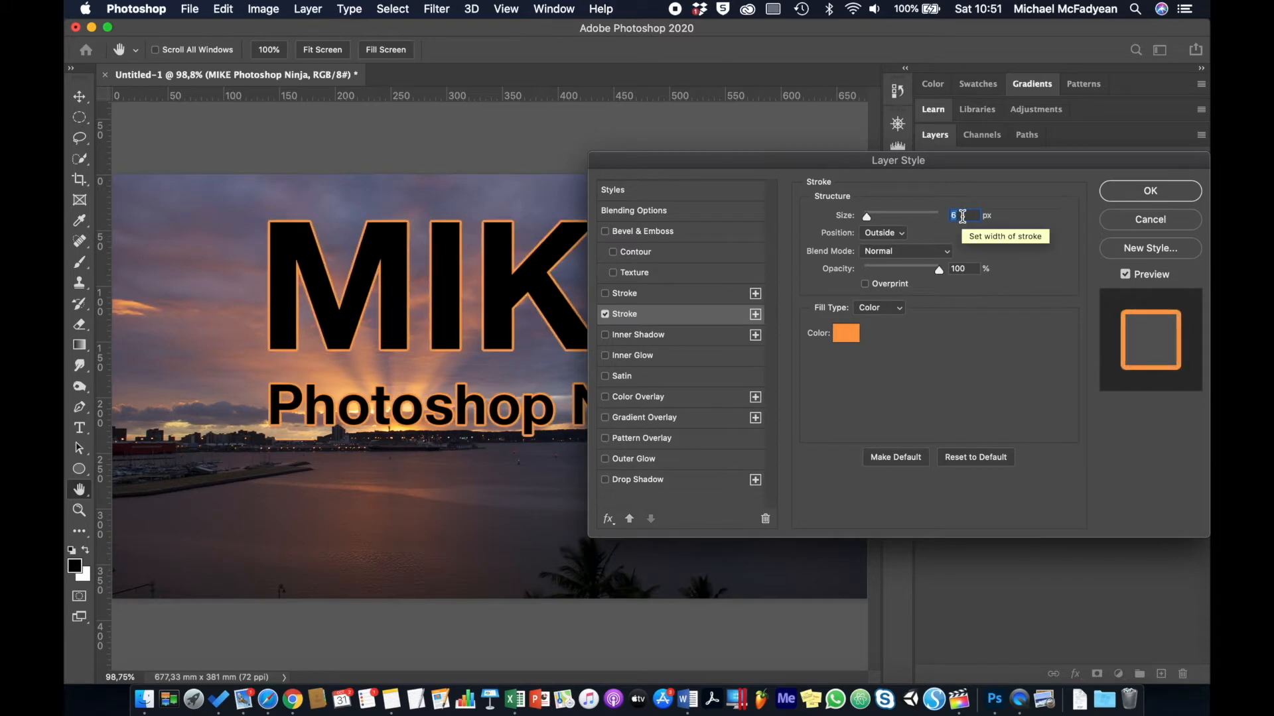
{"action": "key", "text": "Down"}
{"action": "key", "text": "Down"}
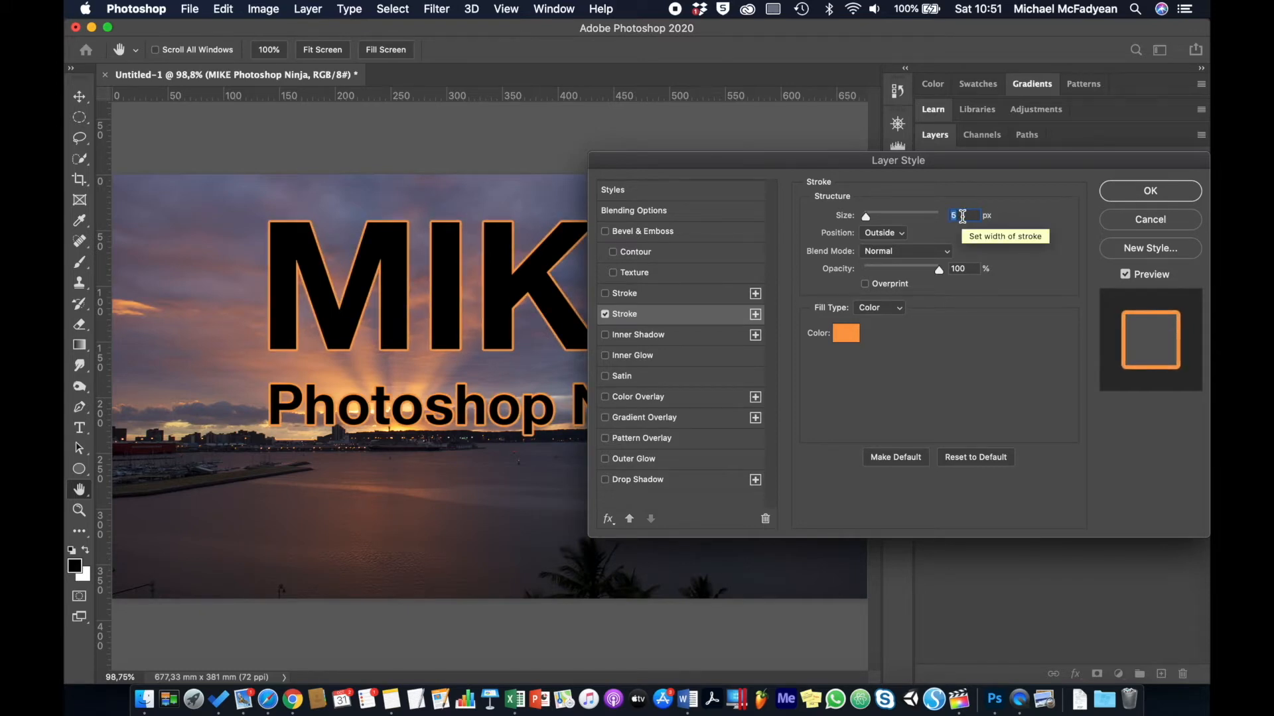
{"action": "left_click", "coordinate": [903, 235]}
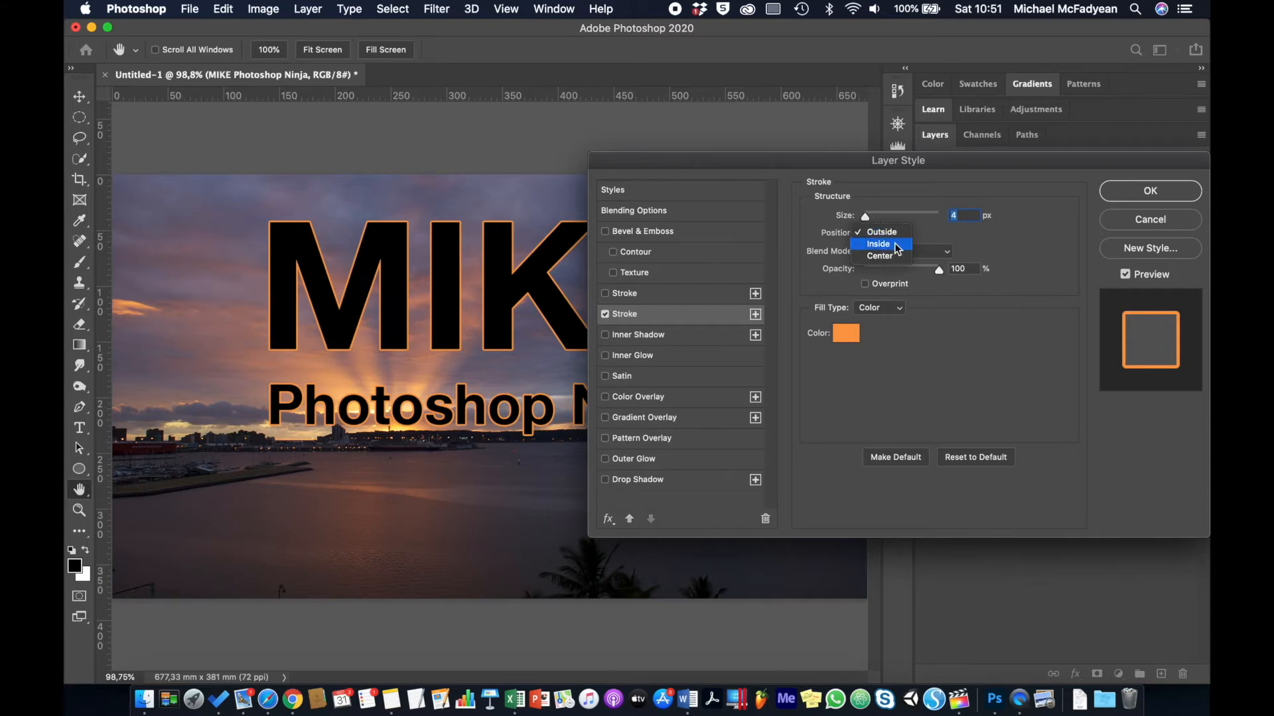
{"action": "left_click", "coordinate": [889, 256]}
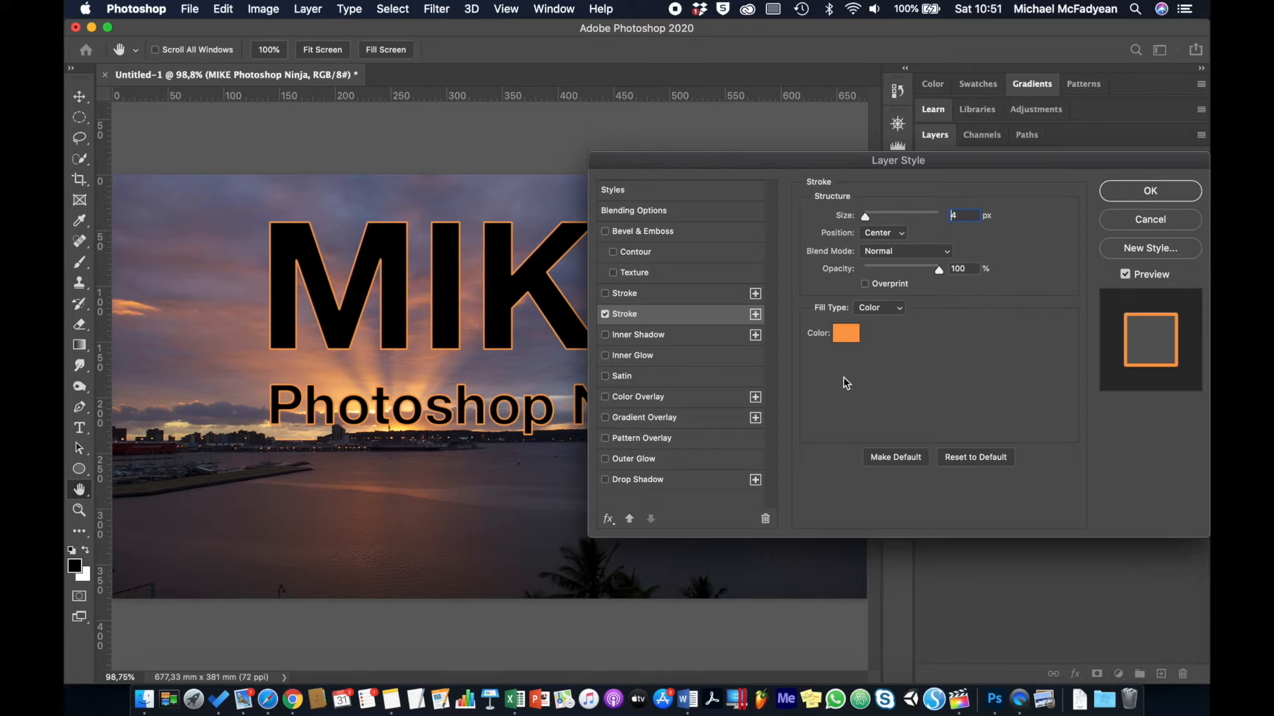
Add a second stroke beneath the orange one and colour it yellow f3e508.
{"action": "left_click", "coordinate": [756, 314]}
{"action": "left_click", "coordinate": [677, 338]}
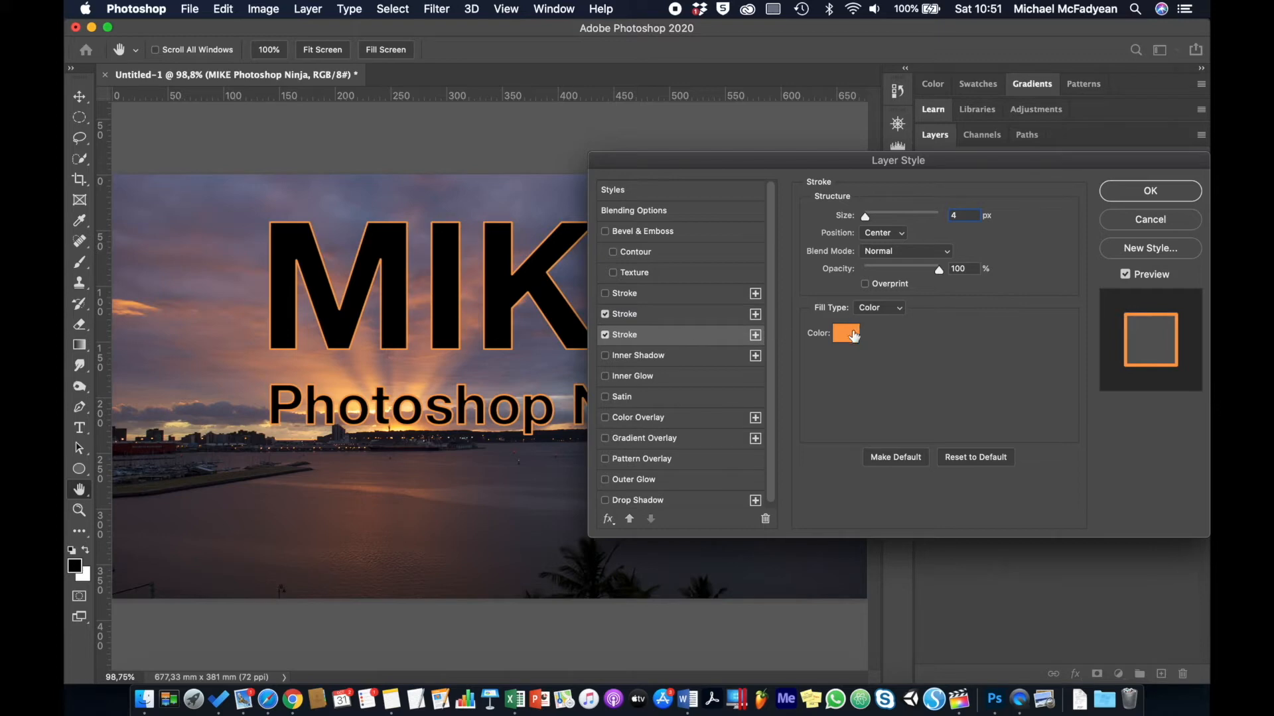
{"action": "left_click", "coordinate": [852, 335]}
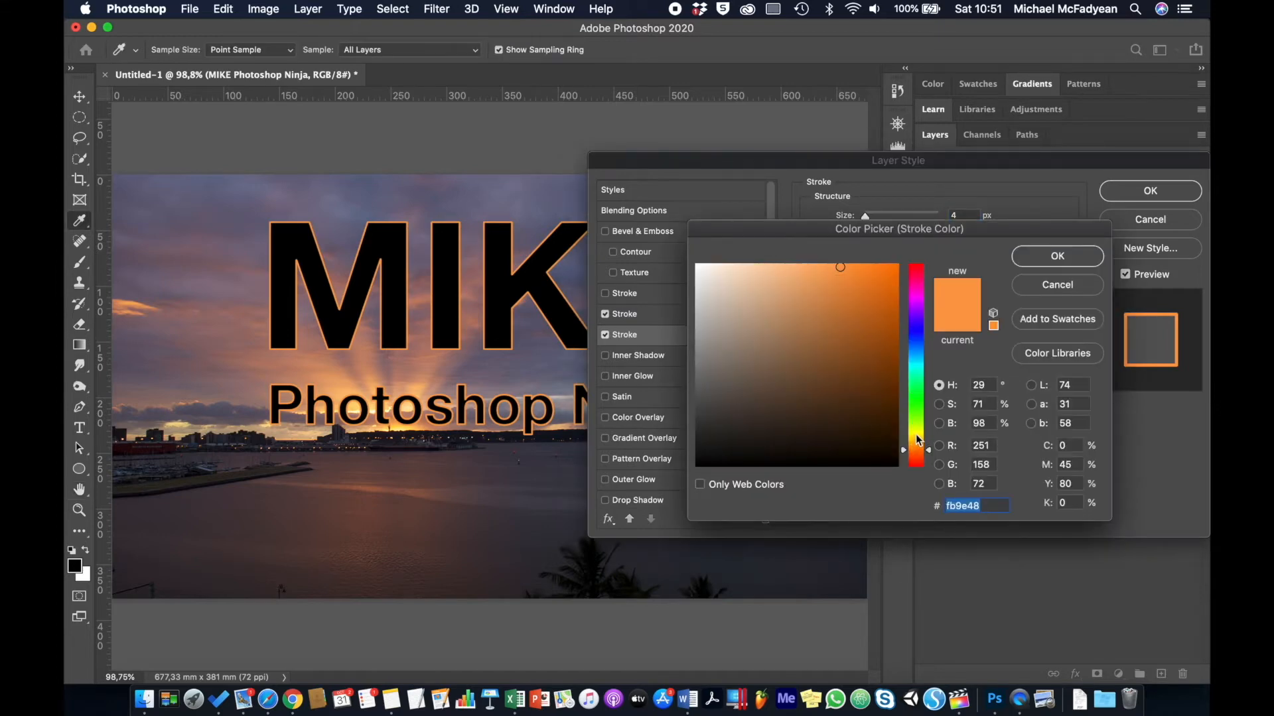
{"action": "left_click_drag", "start_coordinate": [918, 441], "coordinate": [919, 435]}
{"action": "left_click", "coordinate": [892, 273]}
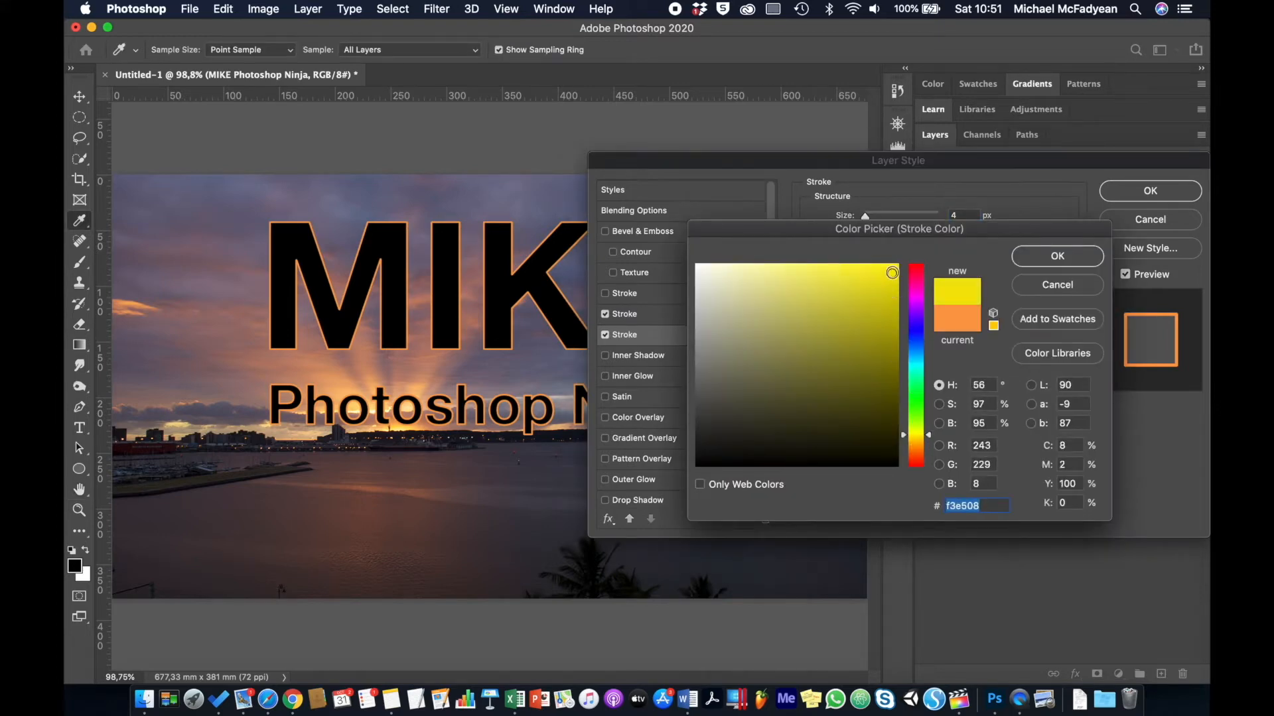
{"action": "left_click", "coordinate": [1028, 258]}
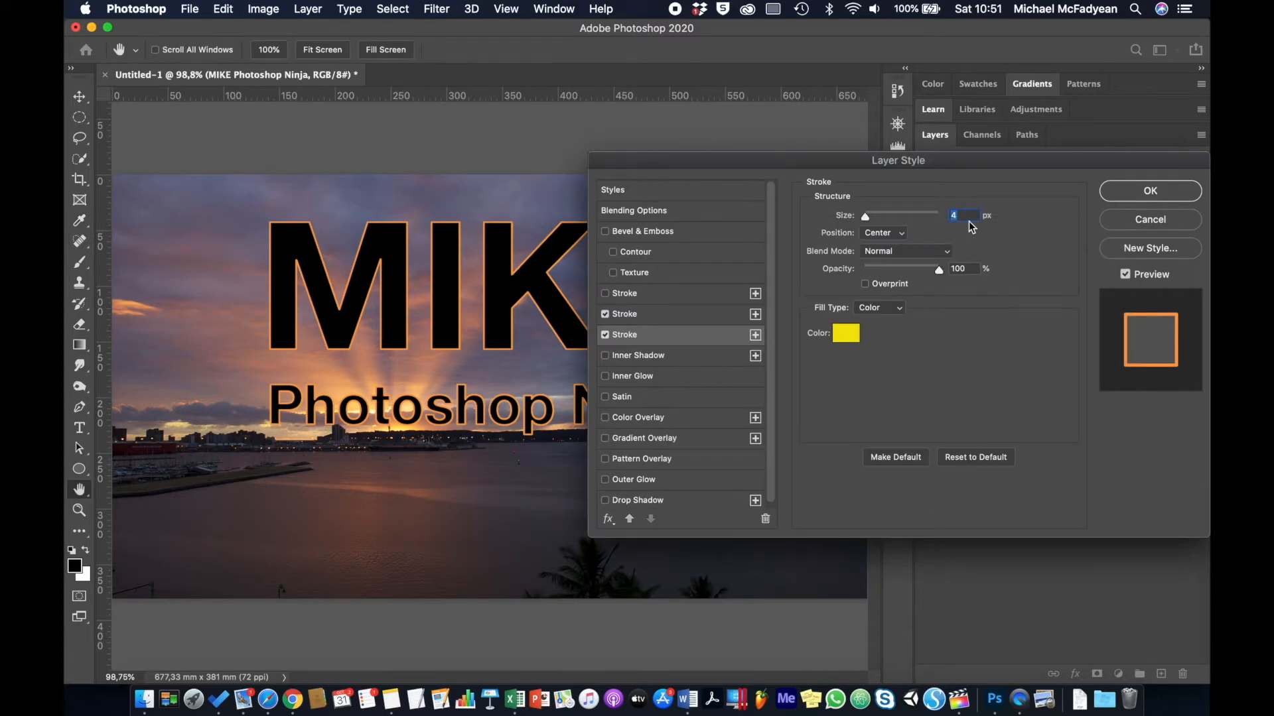
Position the yellow stroke Outside the letters and set its size to 9 px.
{"action": "key", "text": "shift+Up"}
{"action": "key", "text": "shift+Up"}
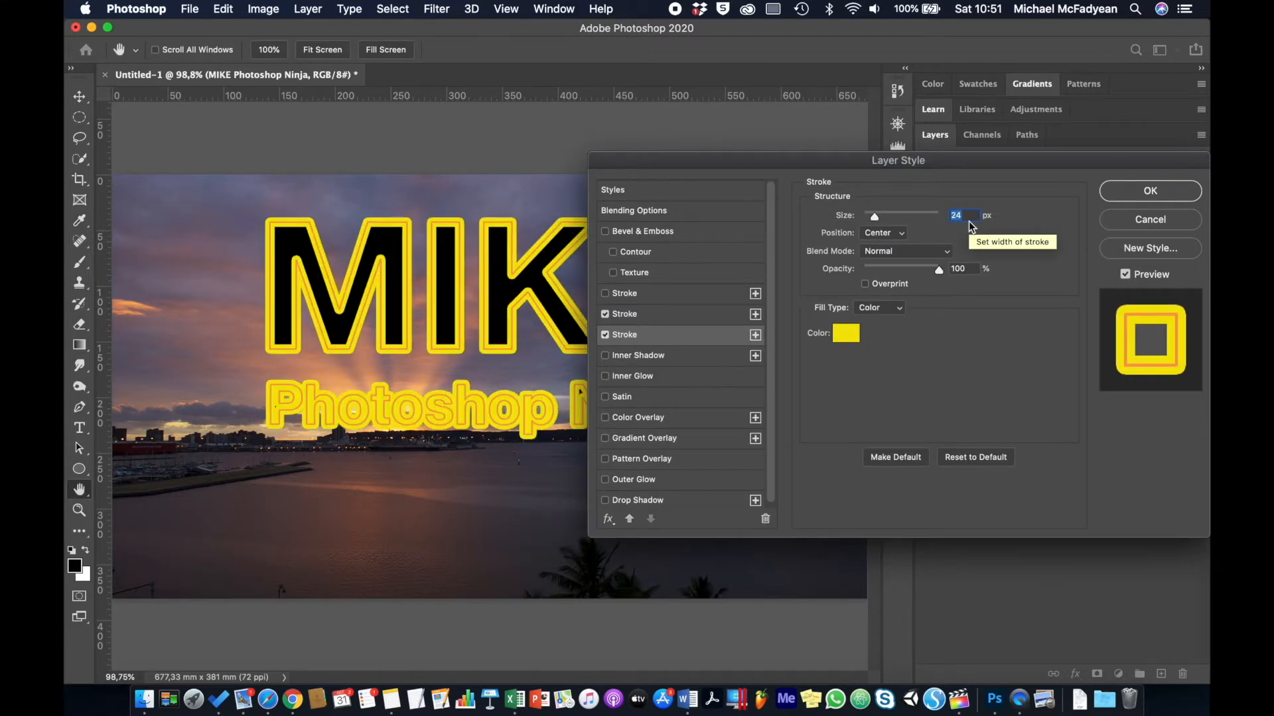
{"action": "key", "text": "shift+Down"}
{"action": "left_click", "coordinate": [901, 236]}
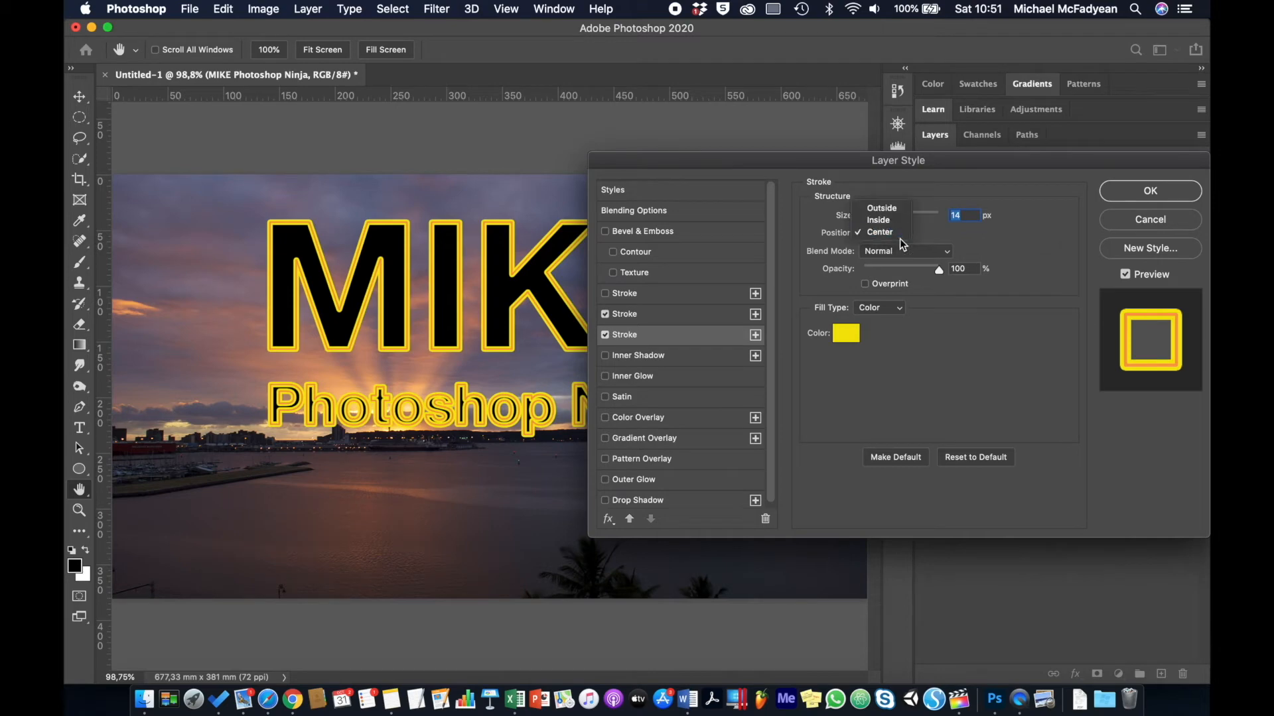
{"action": "left_click", "coordinate": [902, 210]}
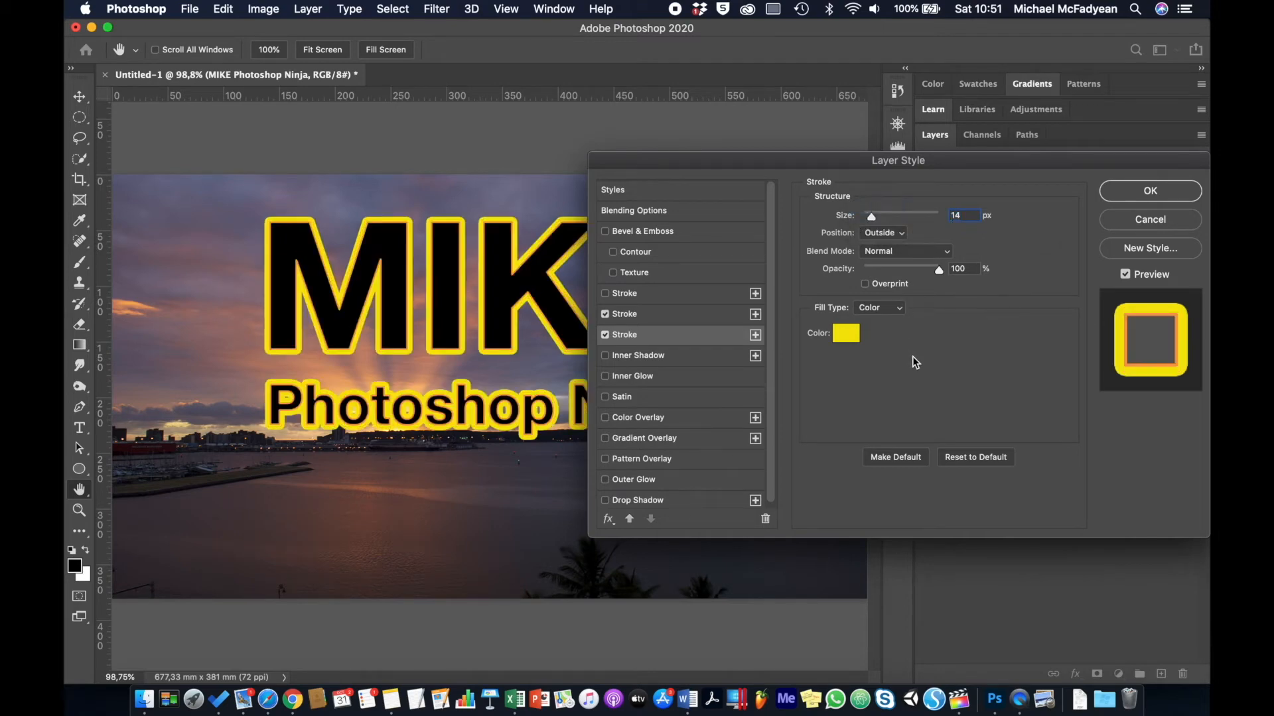
{"action": "key", "text": "Down"}
{"action": "key", "text": "Down"}
{"action": "key", "text": "Down"}
{"action": "key", "text": "Down"}
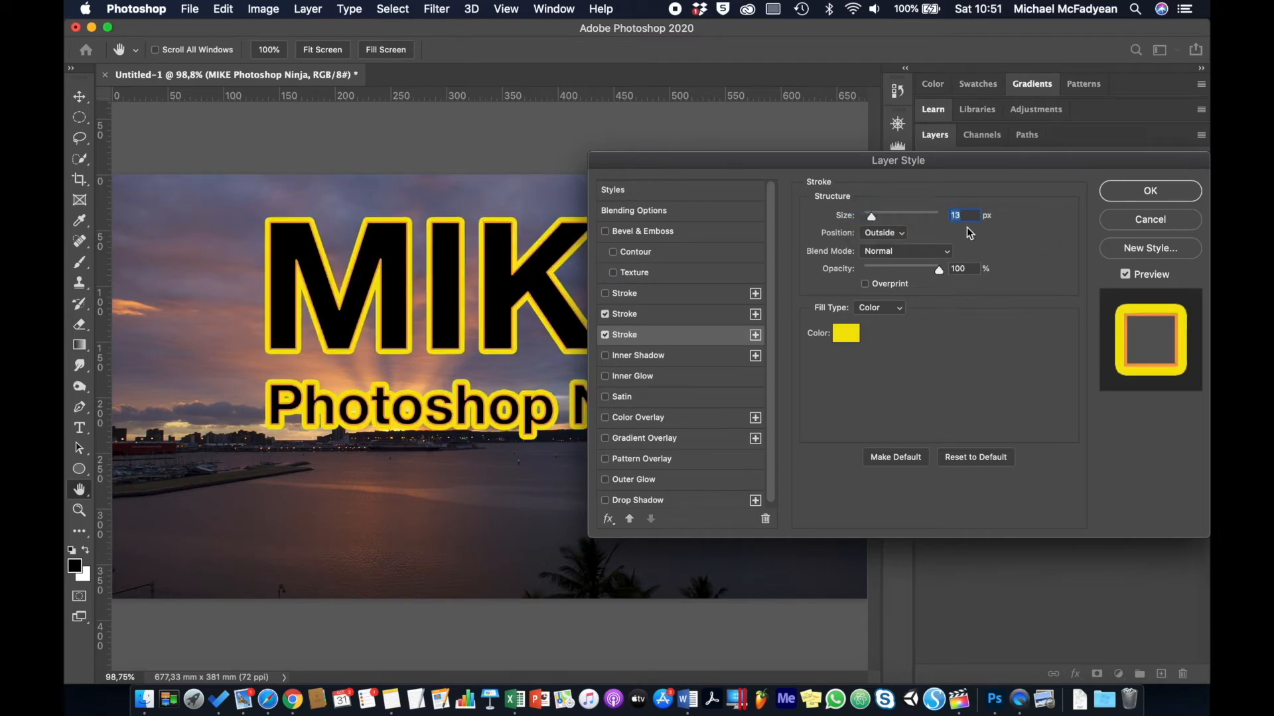
{"action": "key", "text": "Down"}
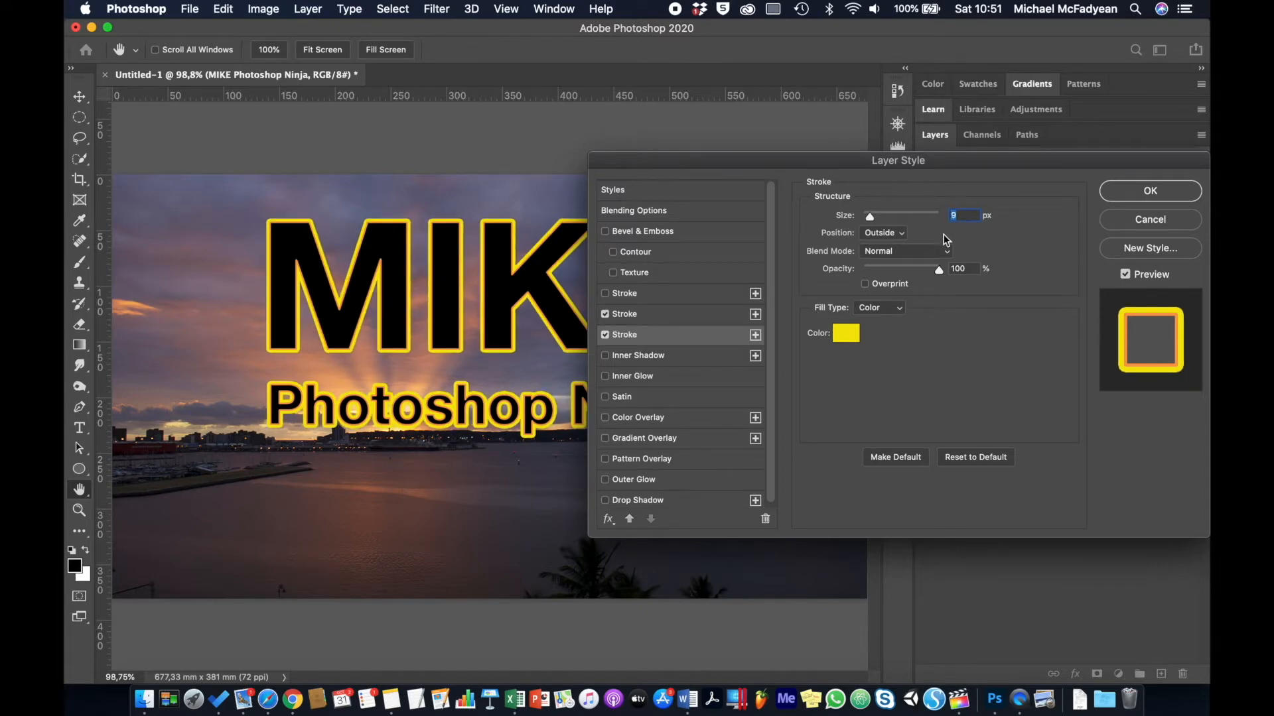
Recolour the yellow outer stroke to cyan 08e5f3.
{"action": "left_click", "coordinate": [848, 335]}
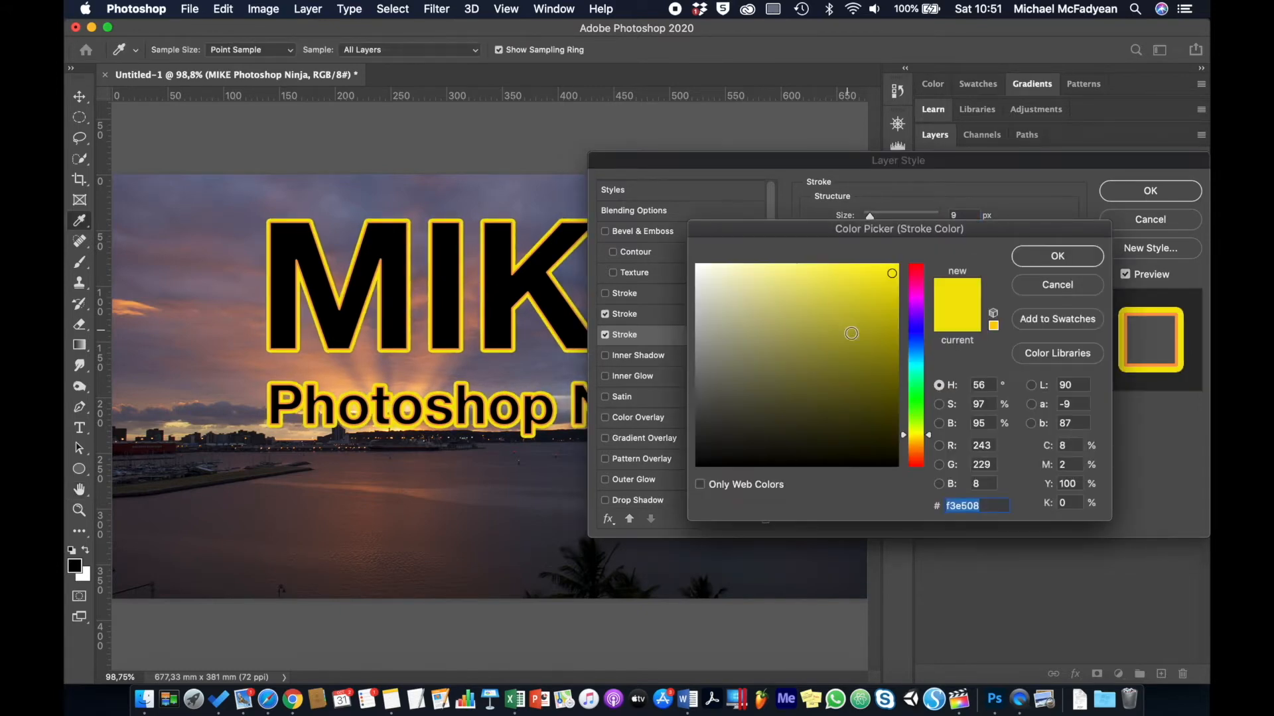
{"action": "left_click", "coordinate": [917, 364]}
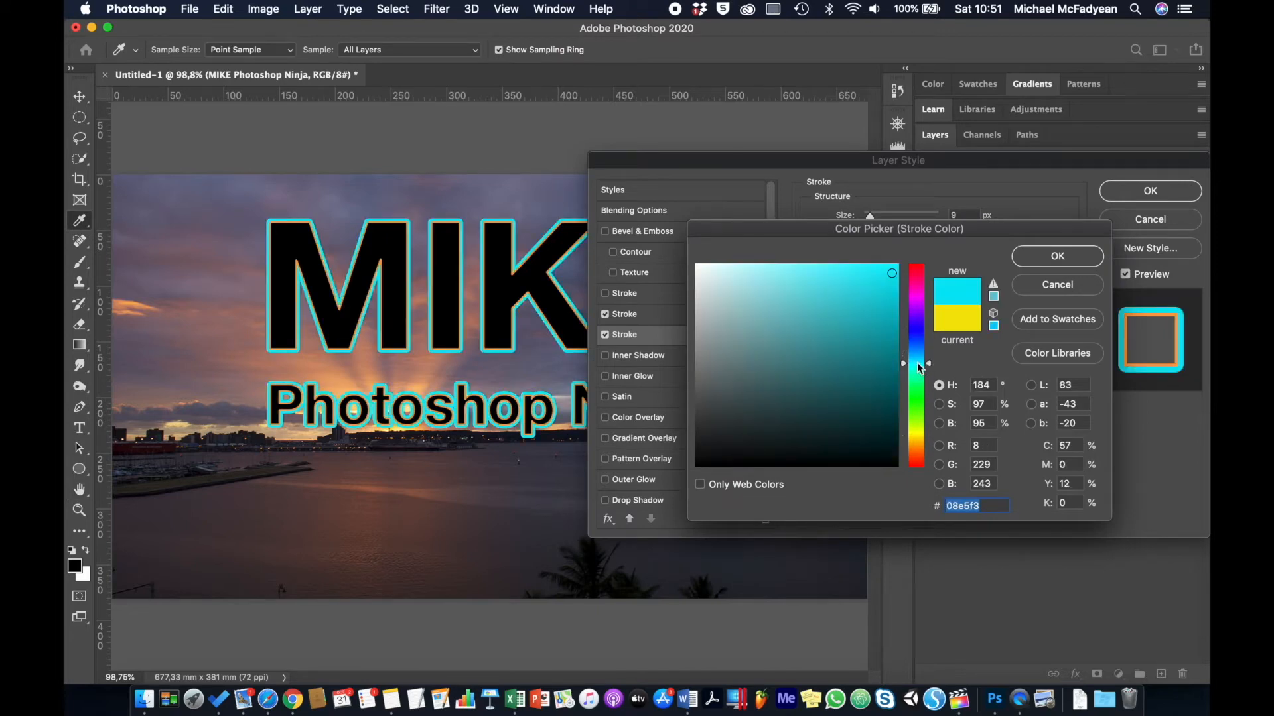
{"action": "left_click", "coordinate": [1057, 256]}
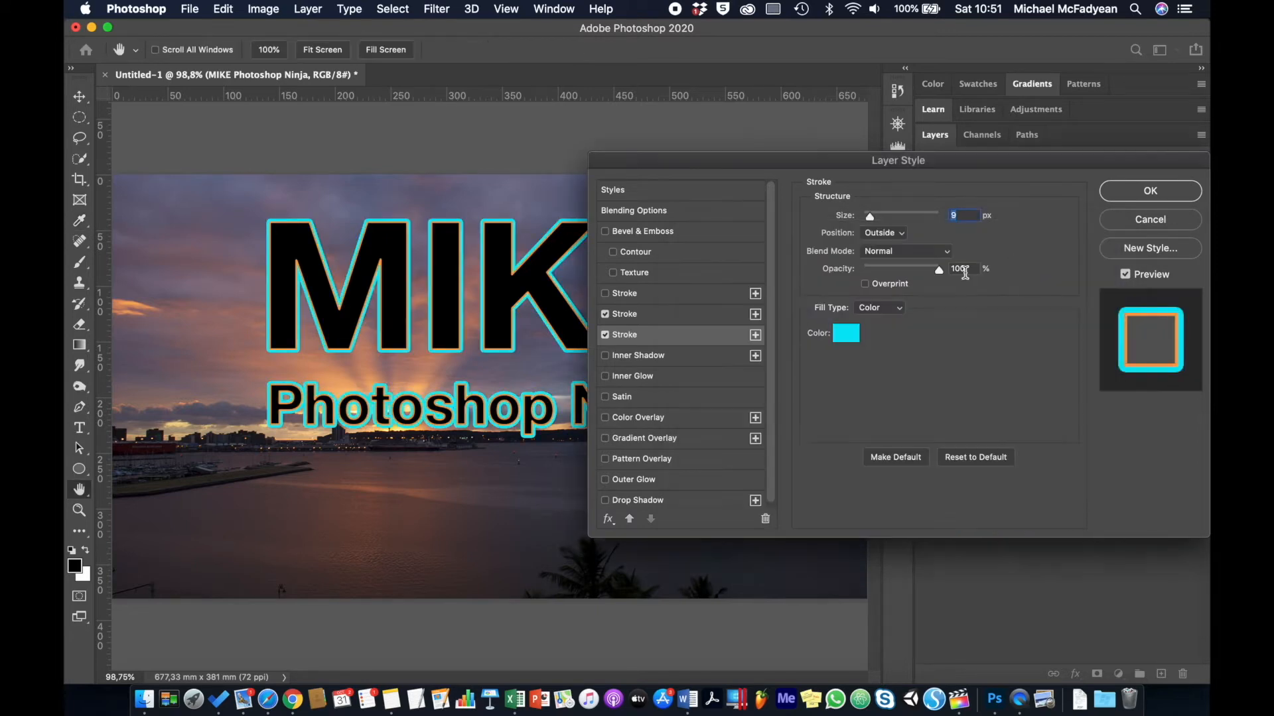
Set the orange stroke's size to 6 px and its position to Outside.
{"action": "left_click", "coordinate": [683, 315]}
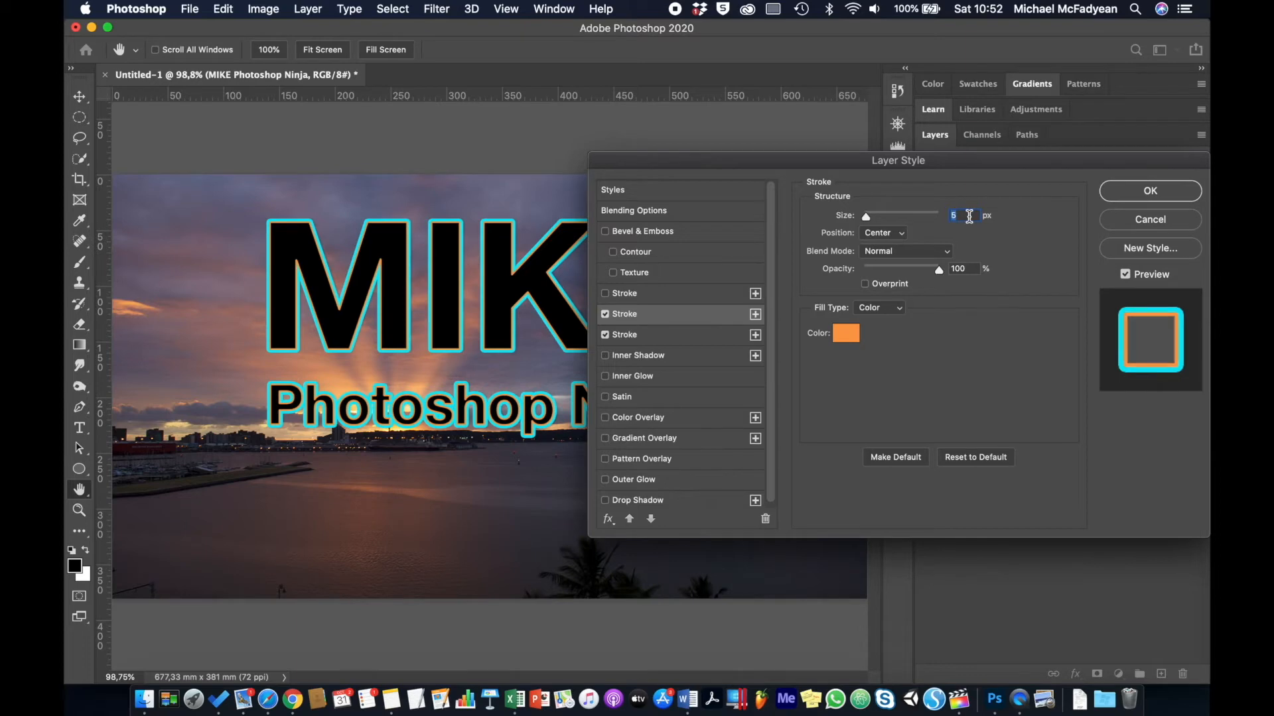
{"action": "key", "text": "Up"}
{"action": "key", "text": "Up"}
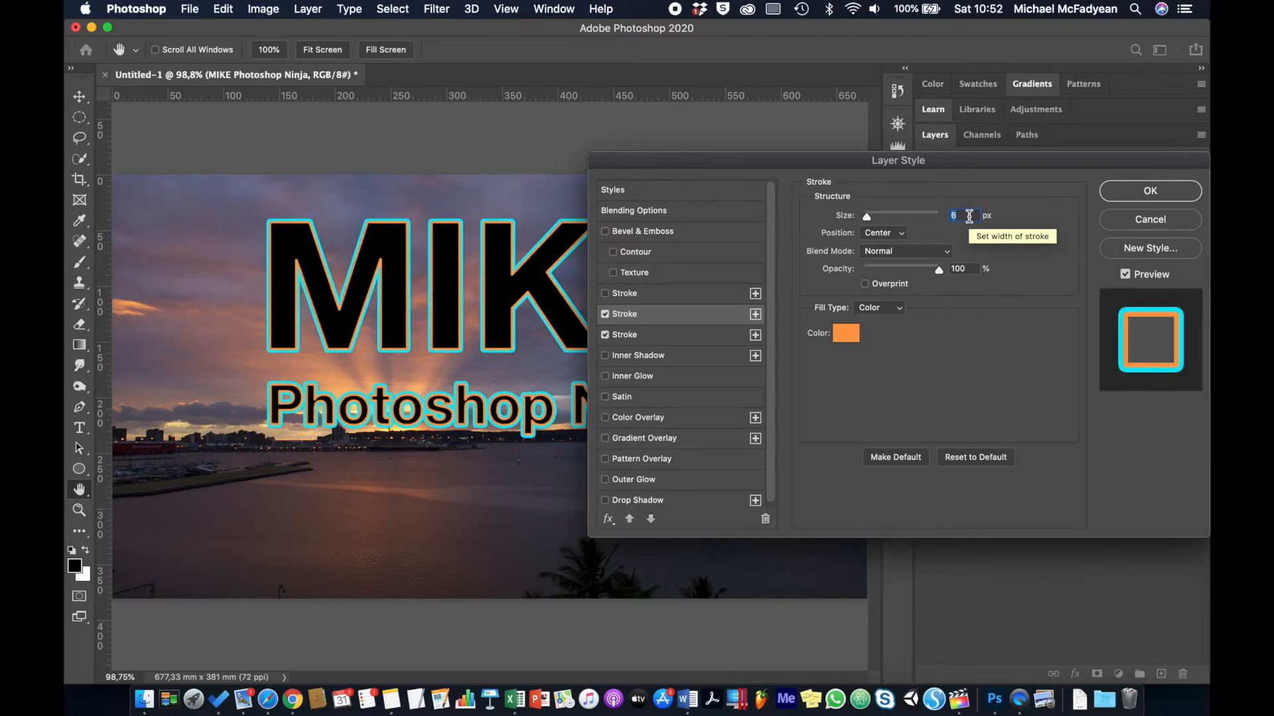
{"action": "left_click", "coordinate": [897, 235]}
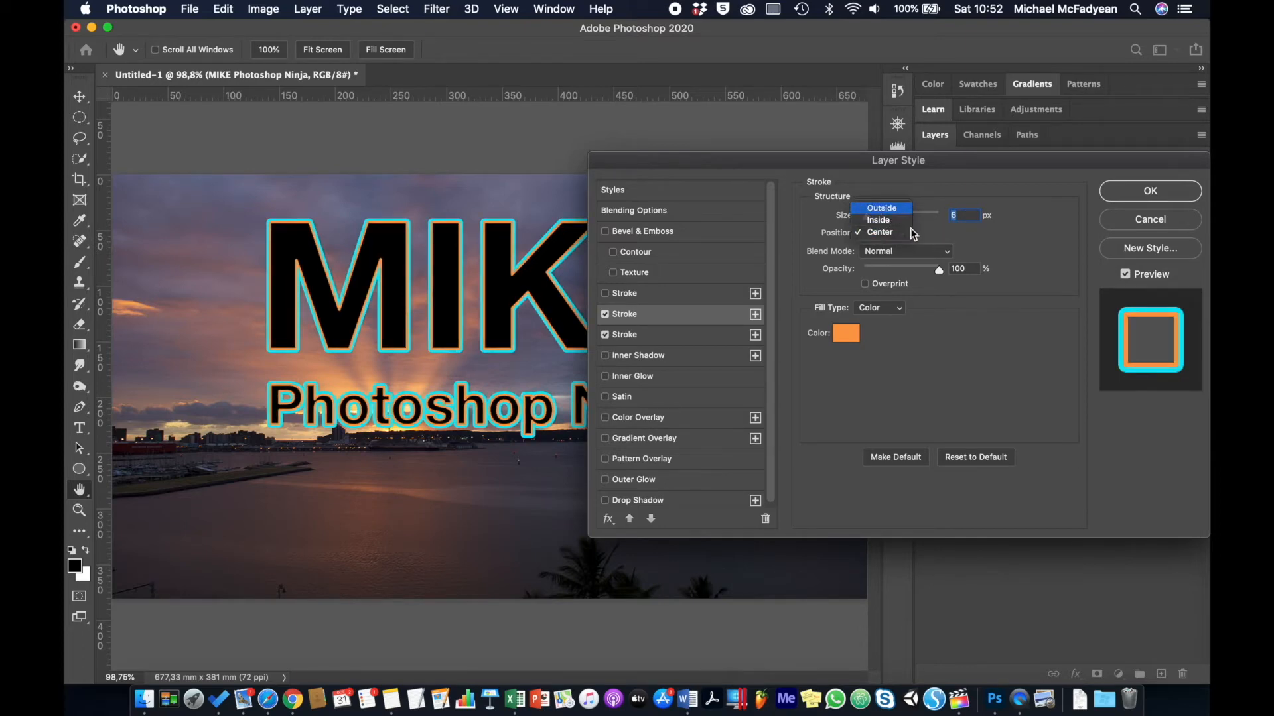
{"action": "left_click", "coordinate": [882, 209]}
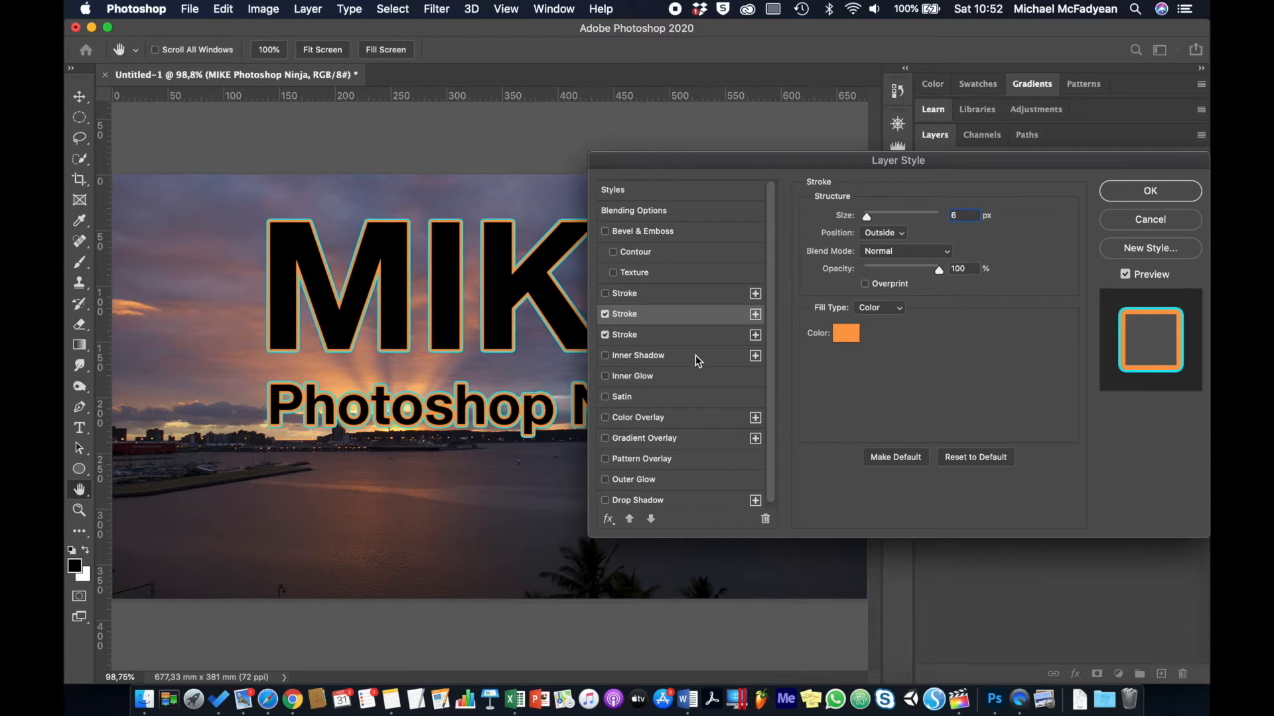
Increase the cyan stroke's size to 13 px and apply the layer style to the text.
{"action": "left_click", "coordinate": [683, 335]}
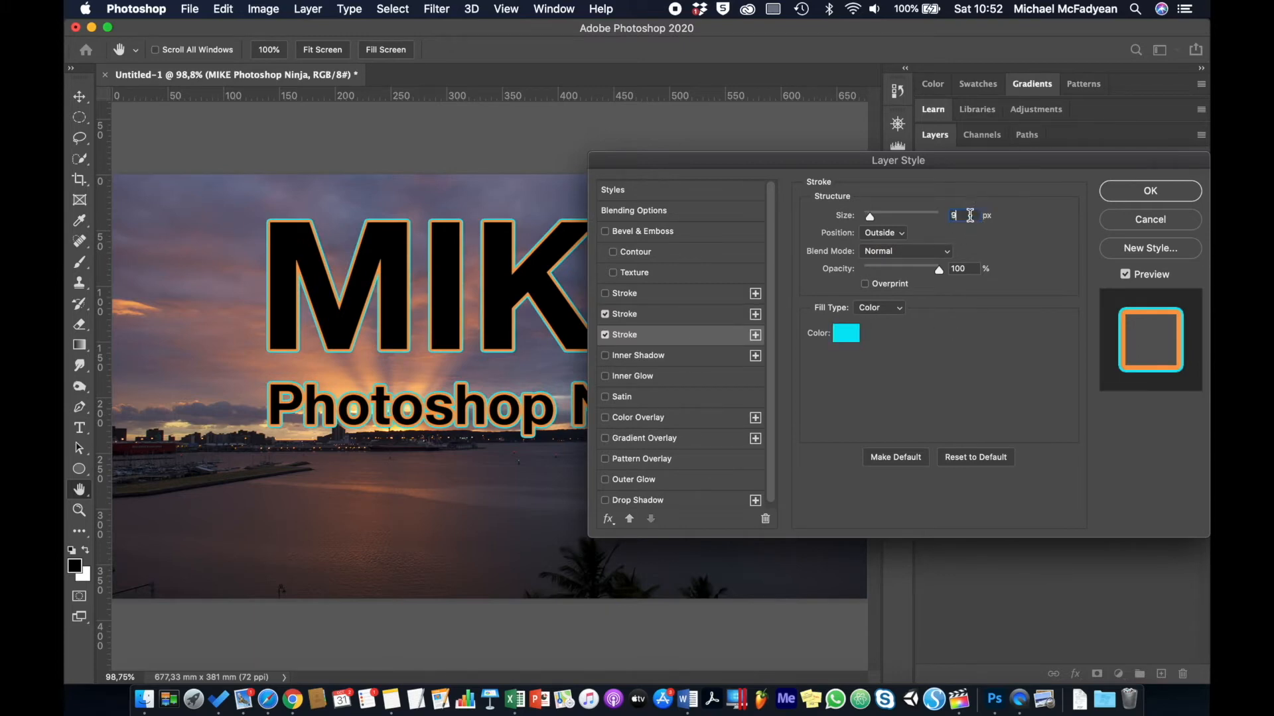
{"action": "key", "text": "Up"}
{"action": "key", "text": "Up"}
{"action": "key", "text": "Up"}
{"action": "key", "text": "Up"}
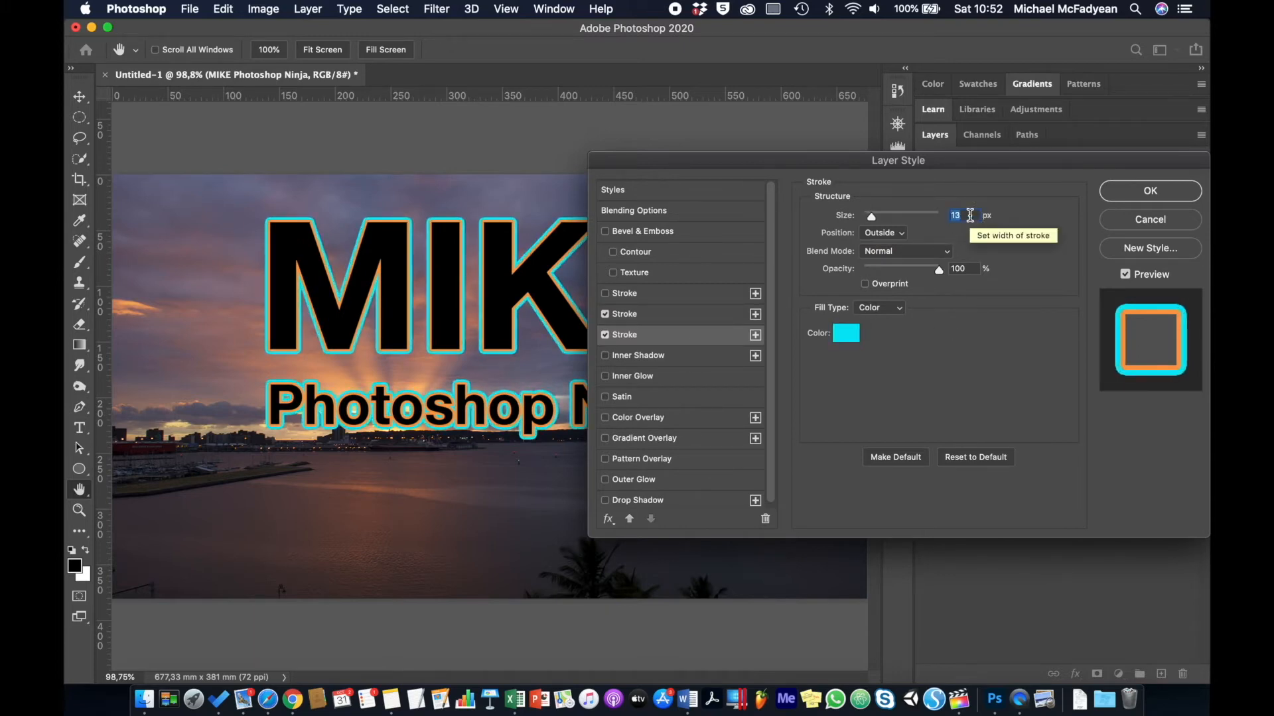
{"action": "key", "text": "Return"}
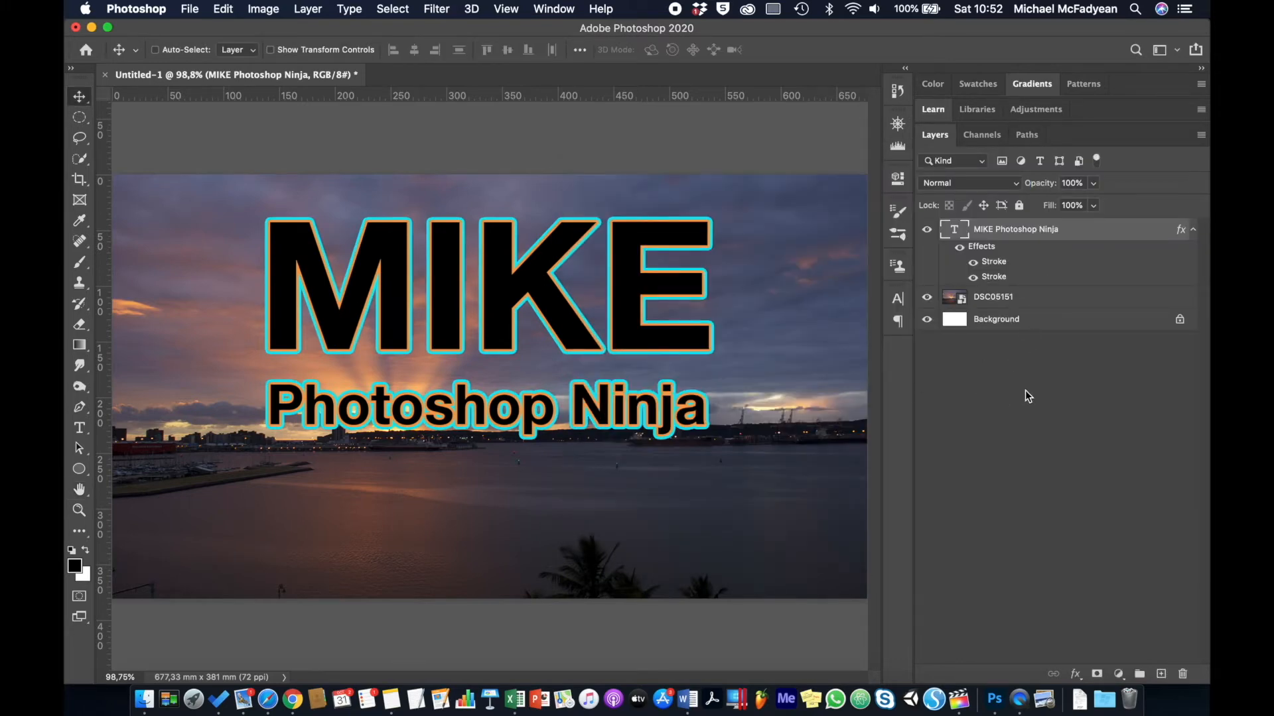
Reopen the text layer's style settings and add a Gradient Overlay effect with the blue-to-orange gradient.
{"action": "double_click", "coordinate": [1005, 254]}
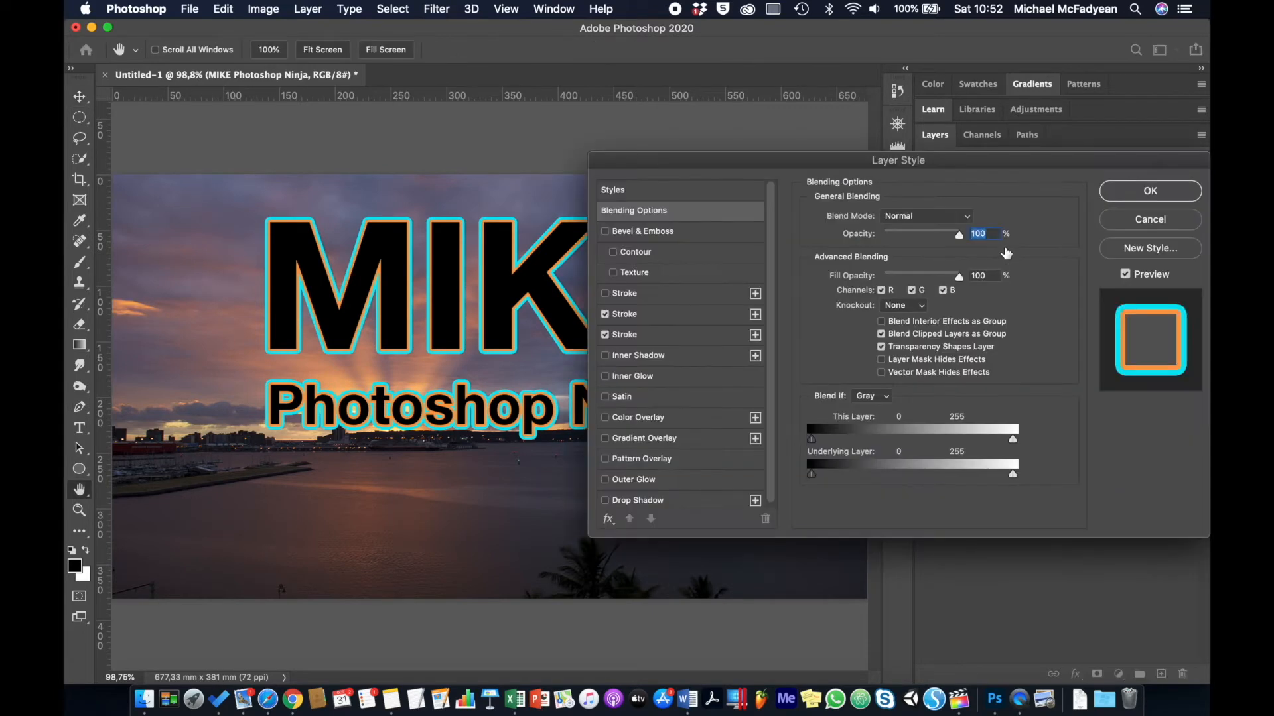
{"action": "left_click_drag", "start_coordinate": [837, 162], "coordinate": [832, 137]}
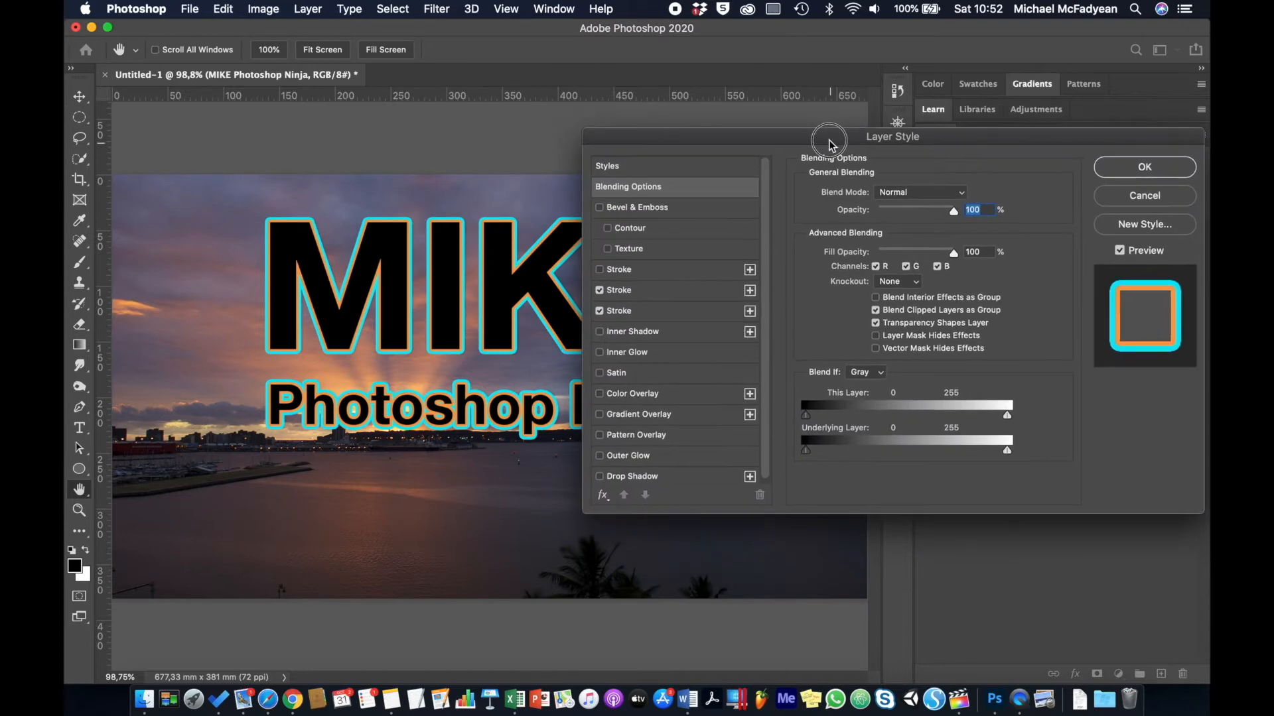
{"action": "left_click", "coordinate": [605, 416]}
{"action": "left_click", "coordinate": [678, 417]}
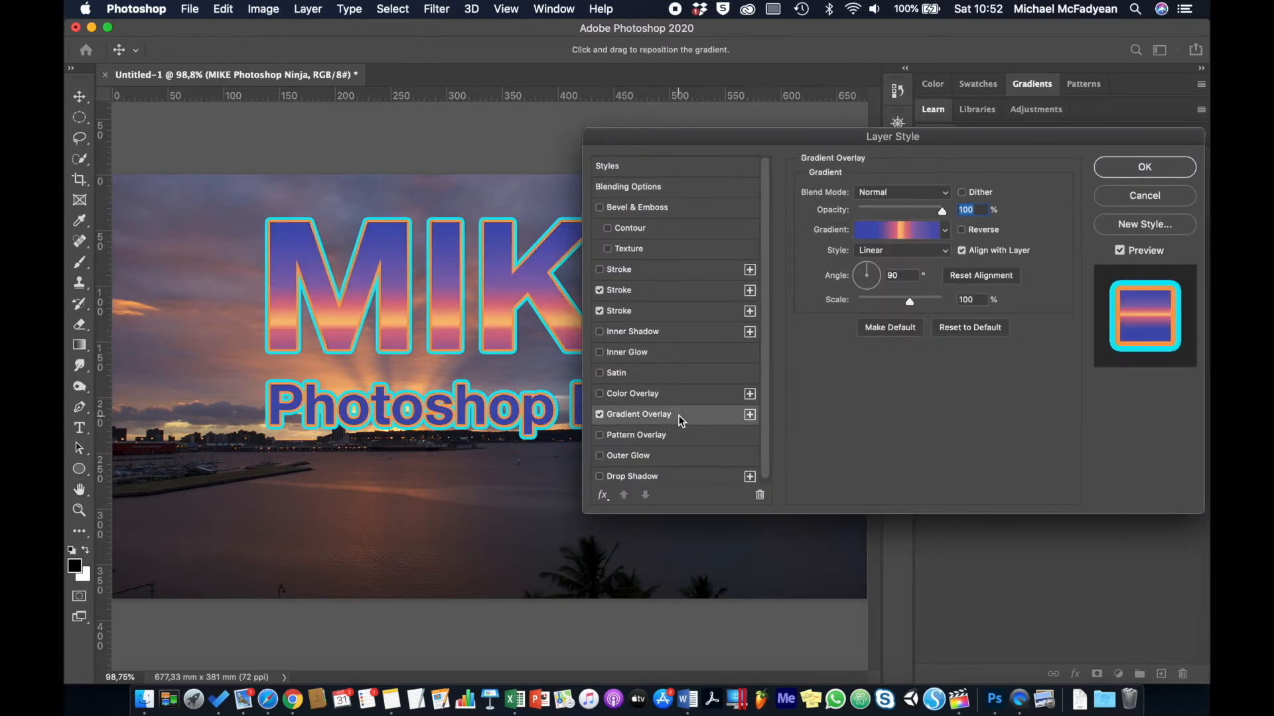
Edit the overlay gradient and recolour its blue stop at 24 % with a dark brown sampled from the harbour water.
{"action": "left_click", "coordinate": [900, 233]}
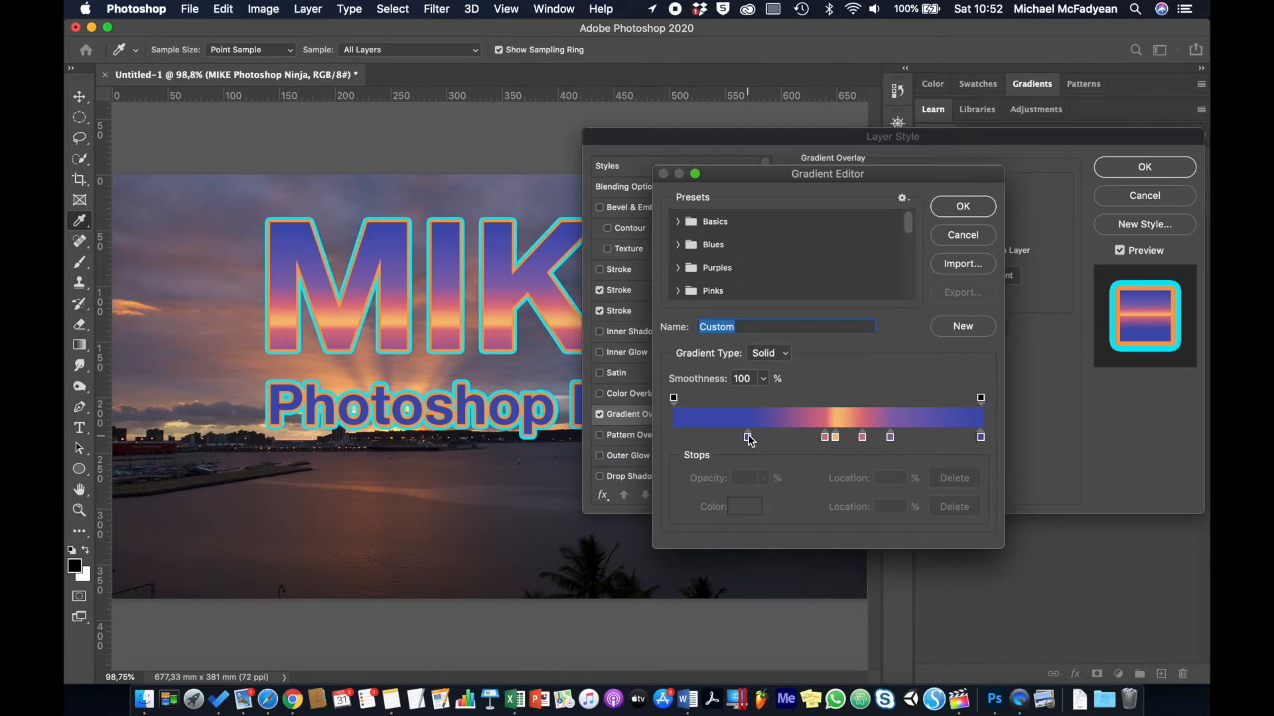
{"action": "left_click", "coordinate": [749, 438]}
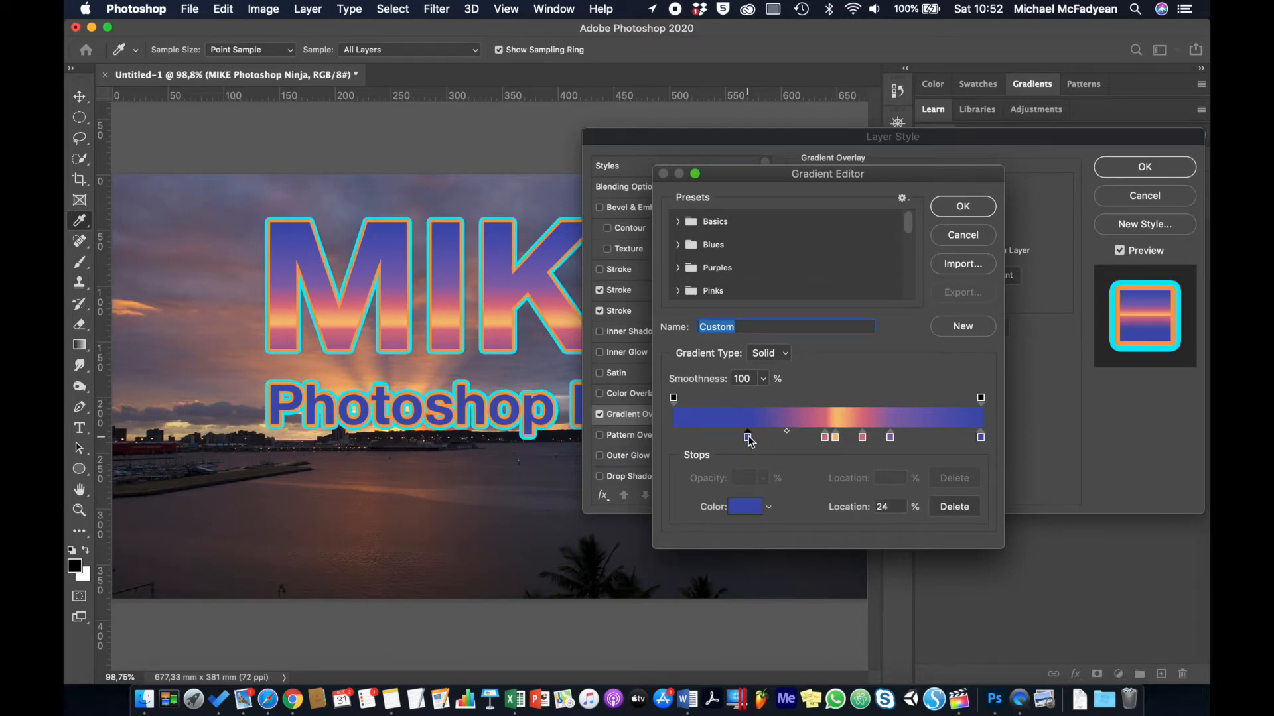
{"action": "left_click", "coordinate": [410, 533]}
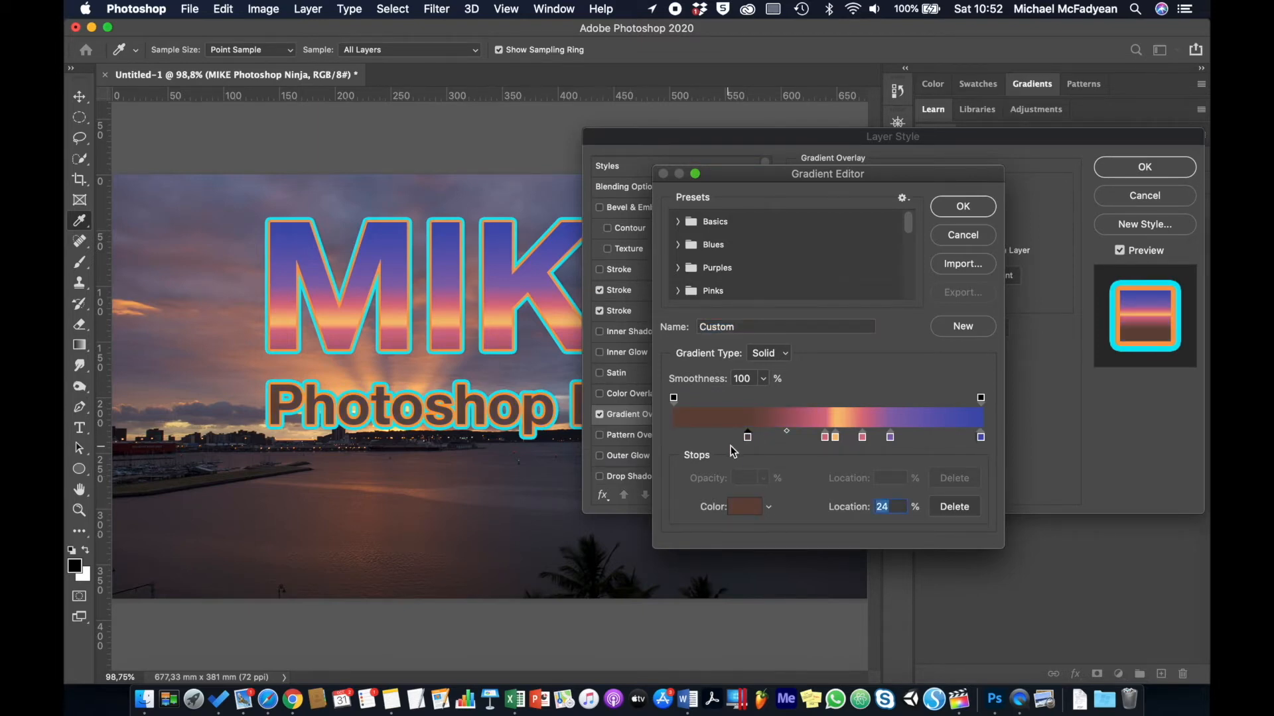
Recolour the pink stop between the dark brown and yellow stops to brown 815345, sampled from the water.
{"action": "left_click", "coordinate": [825, 436]}
{"action": "left_click", "coordinate": [747, 508]}
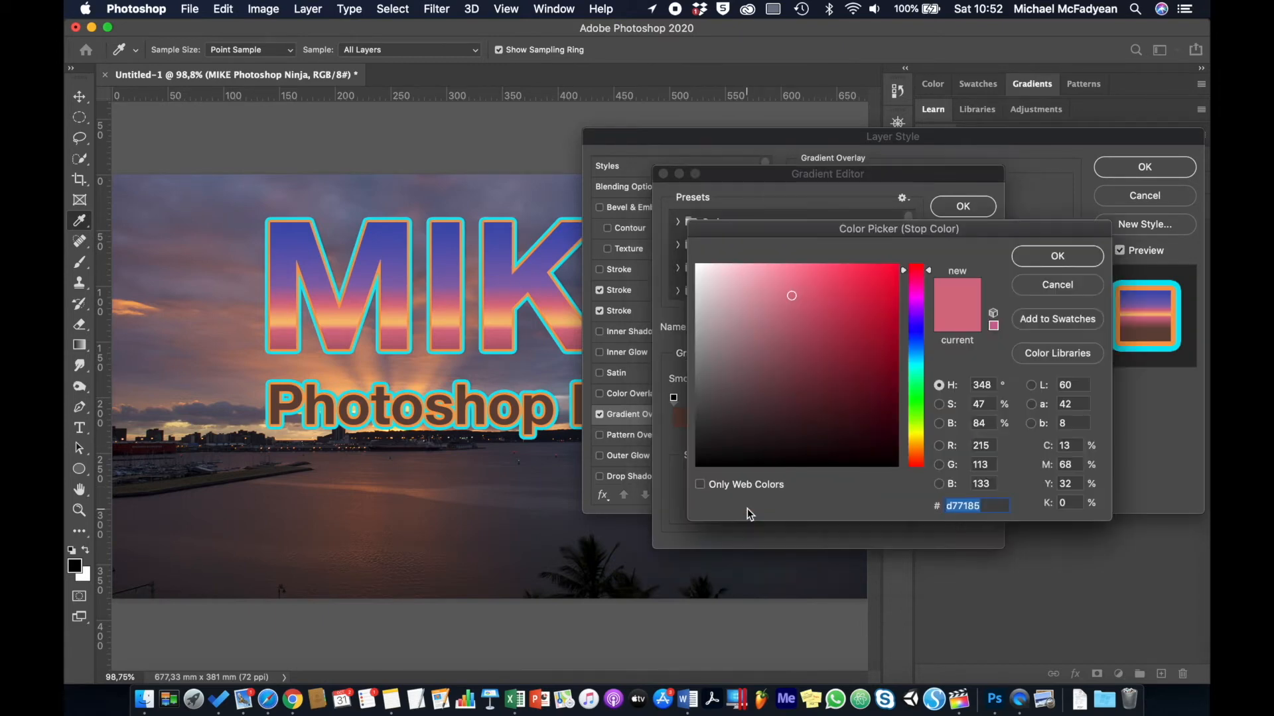
{"action": "left_click", "coordinate": [422, 489]}
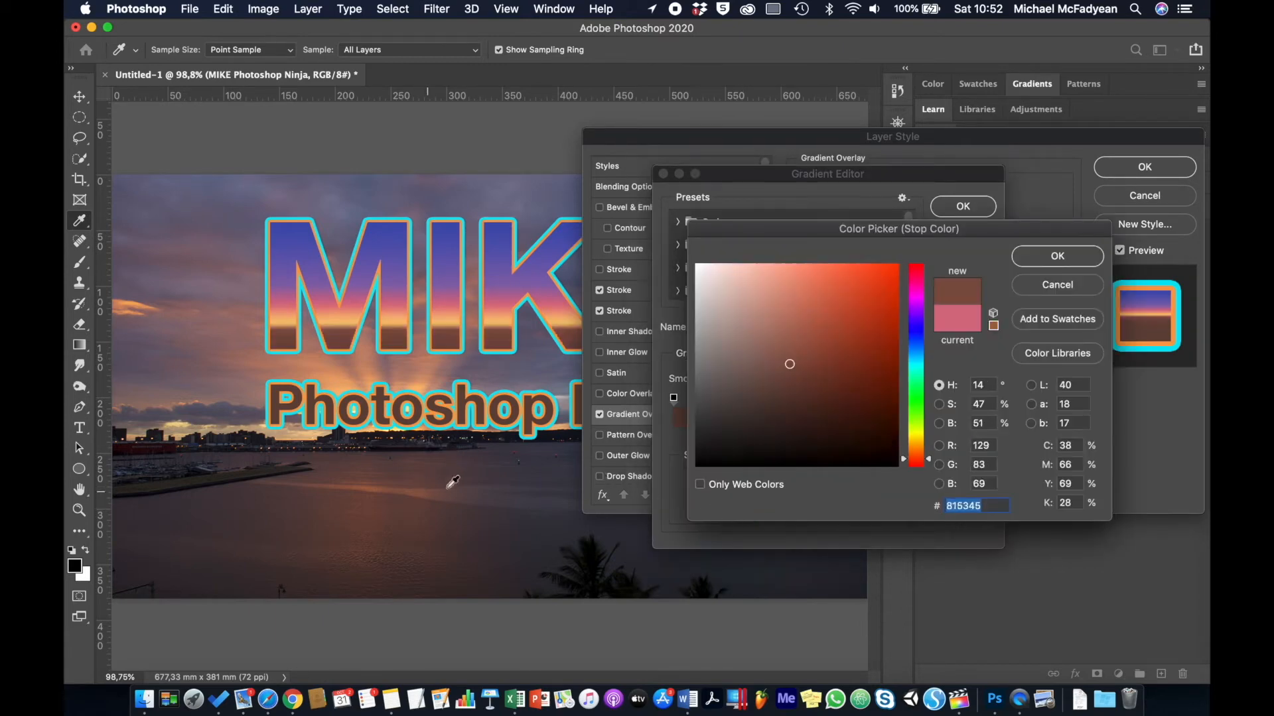
{"action": "left_click", "coordinate": [1043, 255]}
Recolour the yellow gradient stop at 53 % to orange eca96f, sampled from the sunset sky.
{"action": "left_click", "coordinate": [835, 436]}
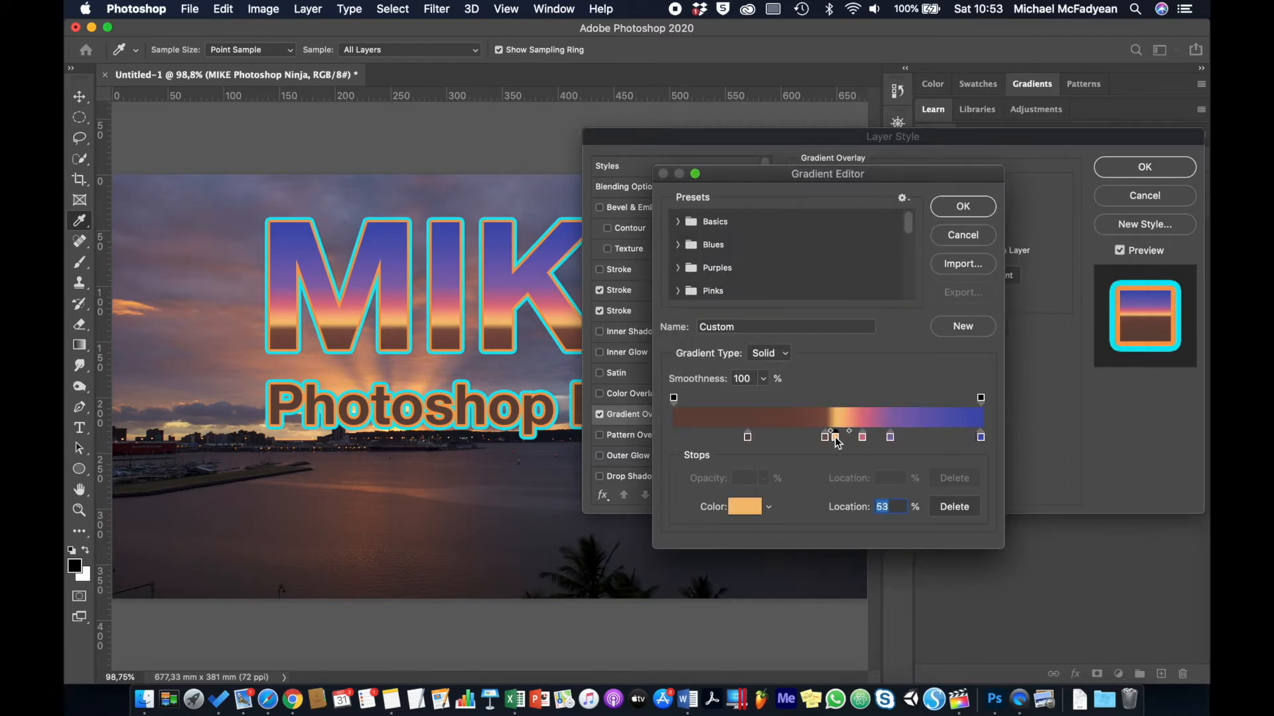
{"action": "left_click", "coordinate": [743, 507]}
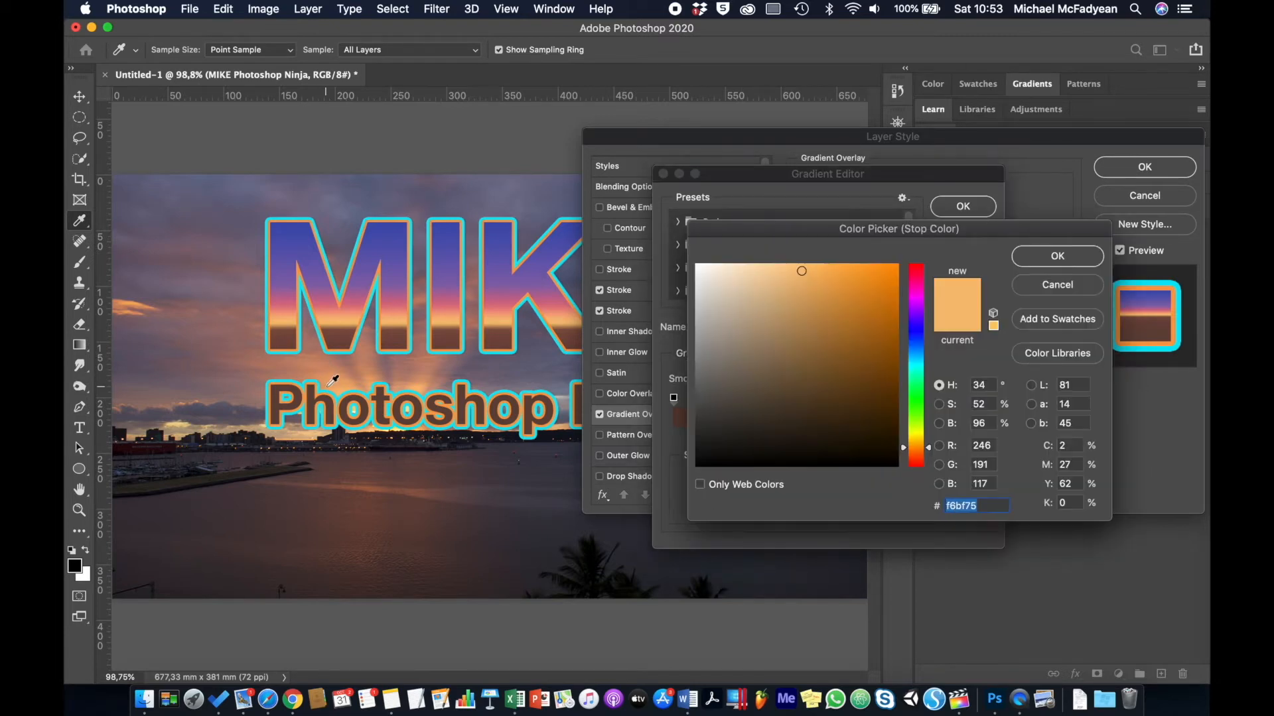
{"action": "left_click", "coordinate": [415, 379]}
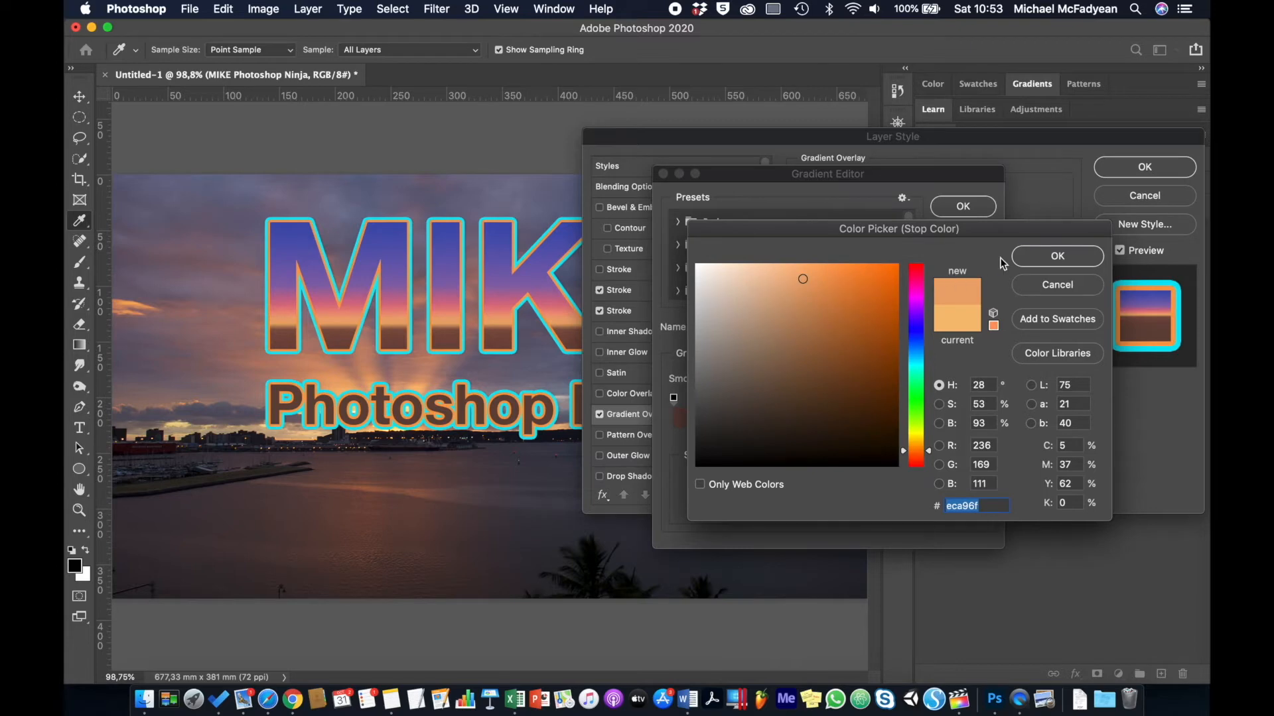
{"action": "left_click", "coordinate": [1055, 256]}
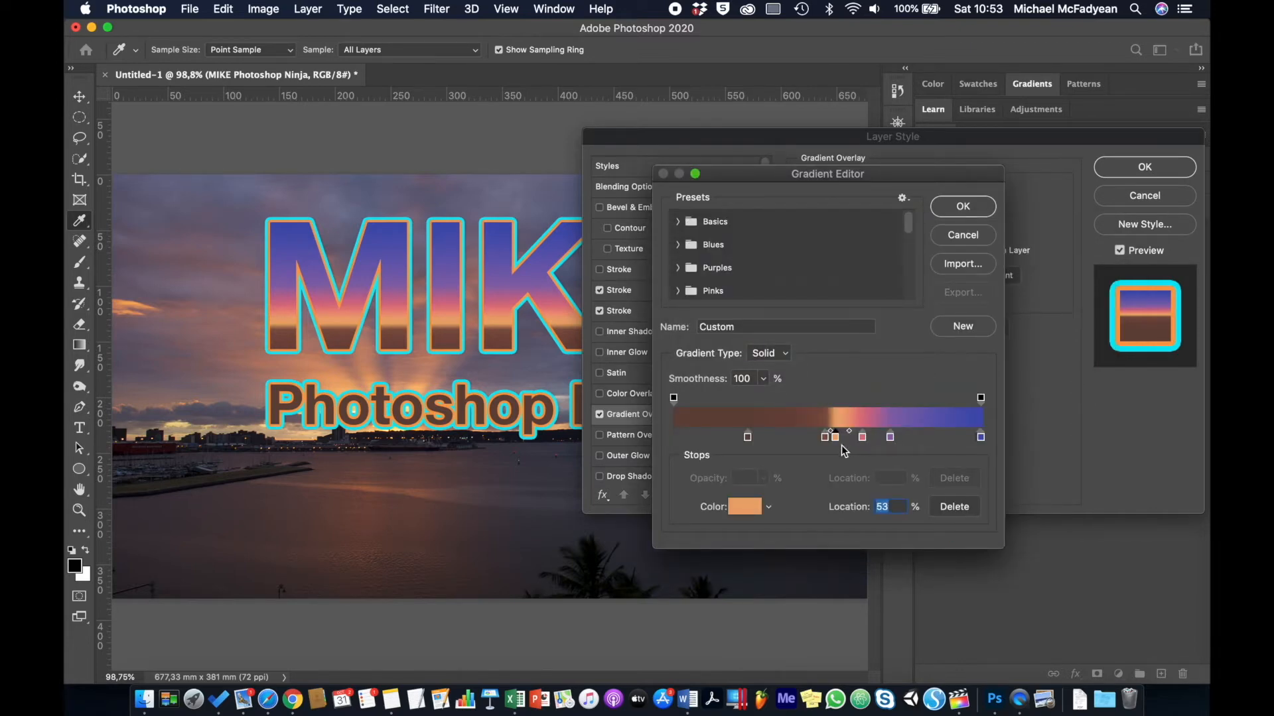
Shift the orange and pink stops towards the blue end, placing the purple stop at 85 % and the lighter brown stop at 41 %.
{"action": "left_click_drag", "start_coordinate": [838, 441], "coordinate": [934, 440]}
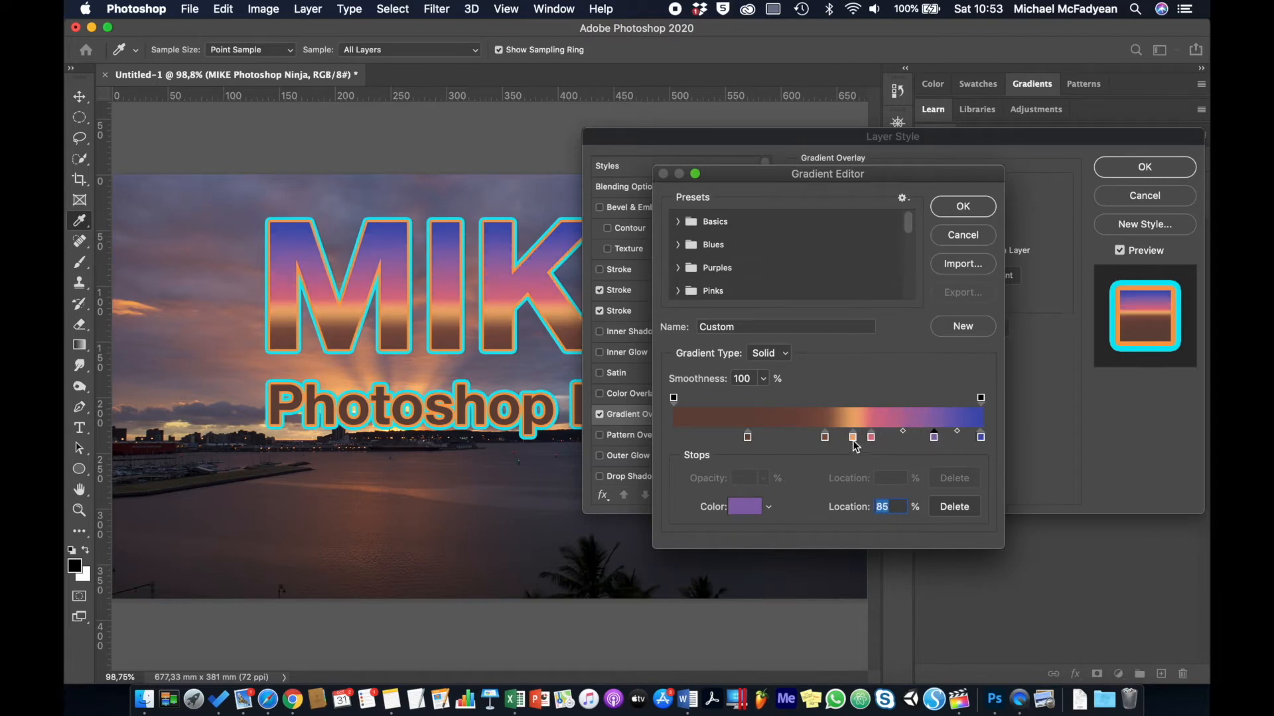
{"action": "mouse_move", "coordinate": [824, 437]}
{"action": "left_mouse_down"}
{"action": "mouse_move", "coordinate": [847, 442]}
{"action": "mouse_move", "coordinate": [803, 443]}
{"action": "left_mouse_up"}
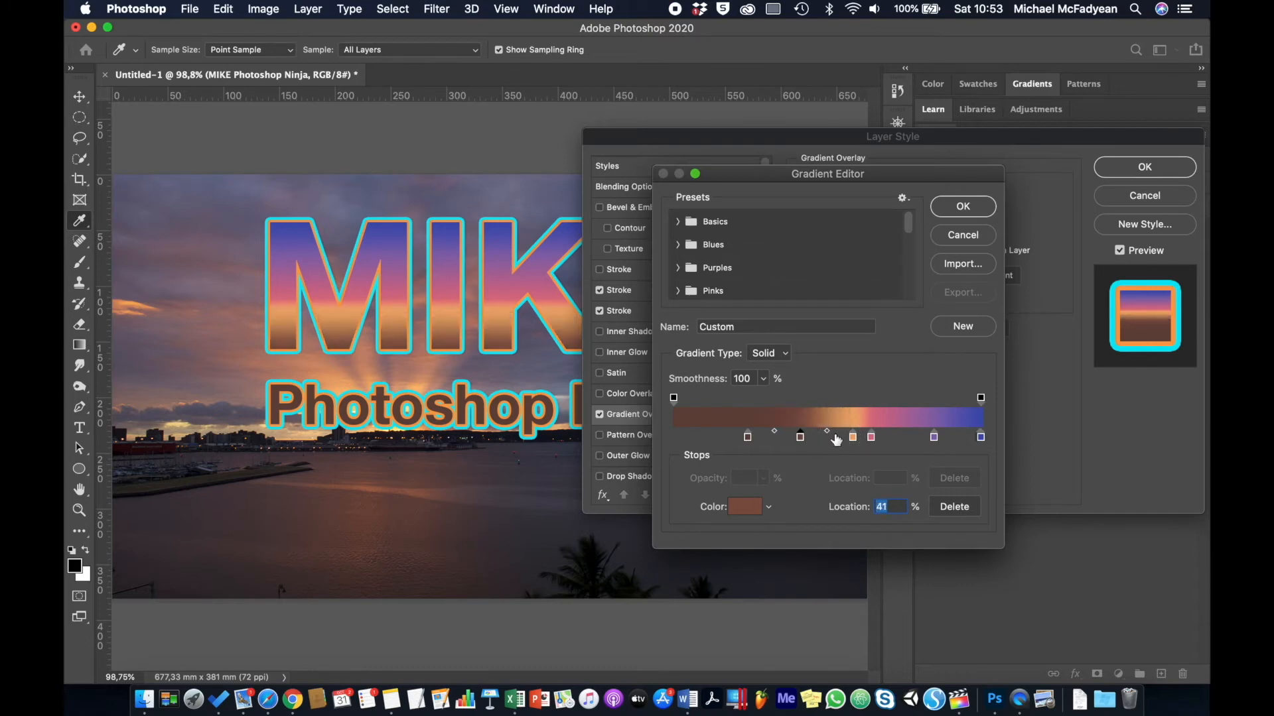
Add a gradient stop at 54 %, between the lighter brown and orange stops, and colour it pale cyan c9f3f8.
{"action": "double_click", "coordinate": [843, 438]}
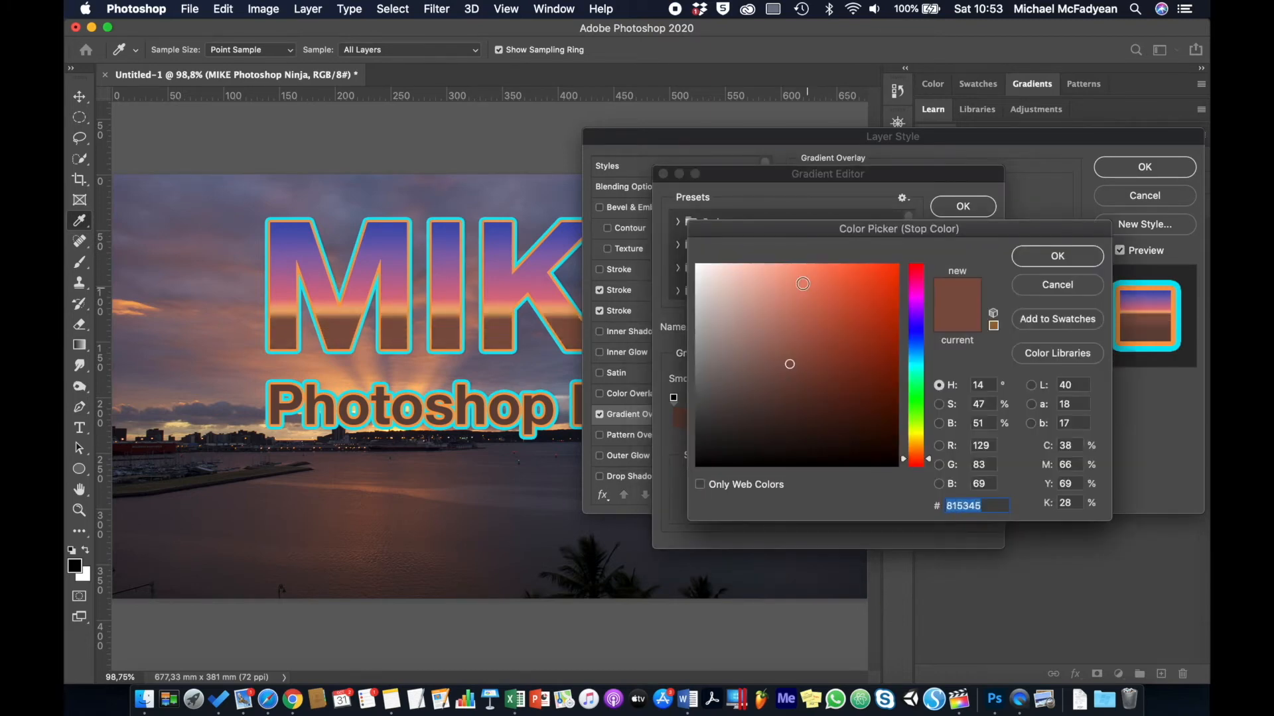
{"action": "left_click", "coordinate": [746, 277]}
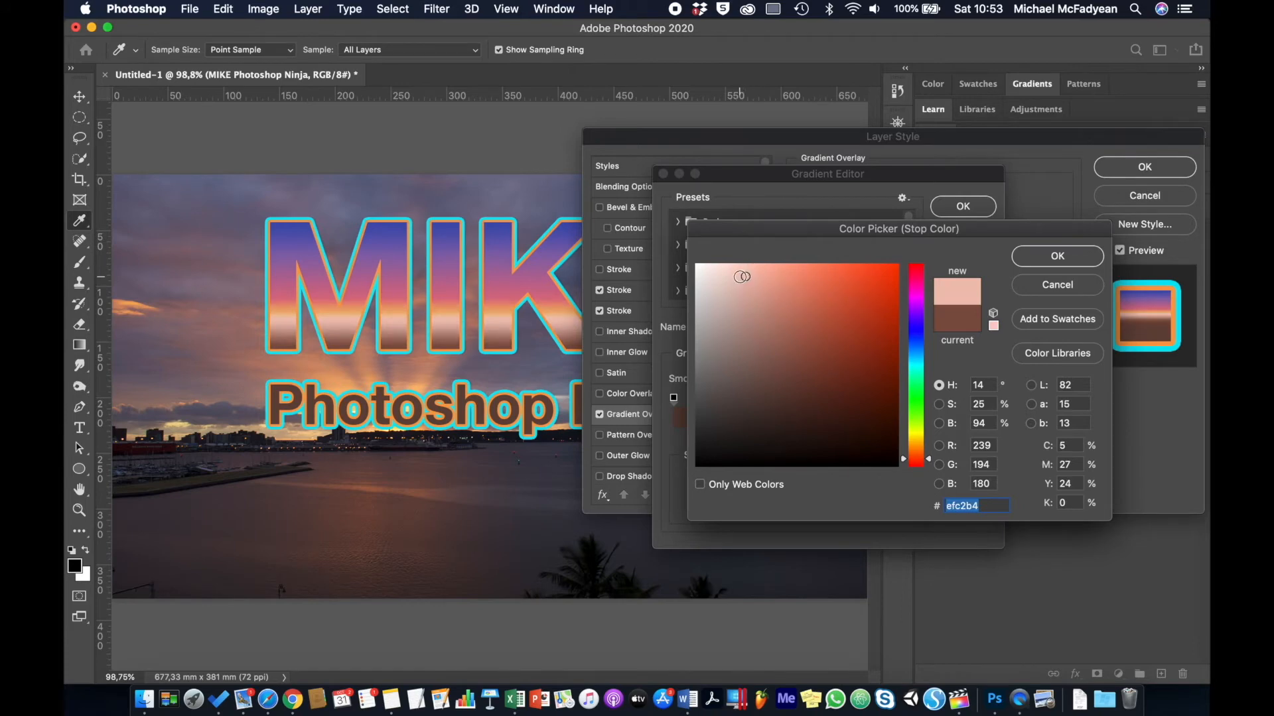
{"action": "left_click", "coordinate": [733, 268]}
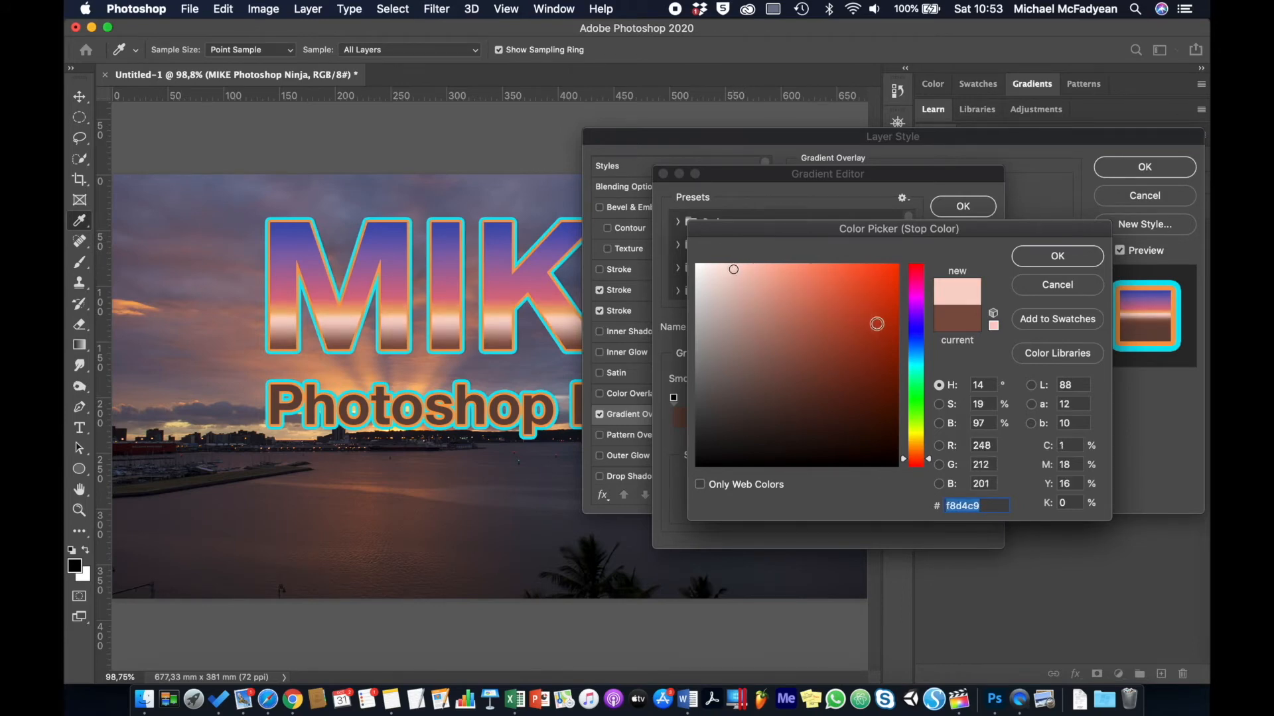
{"action": "left_click", "coordinate": [915, 431]}
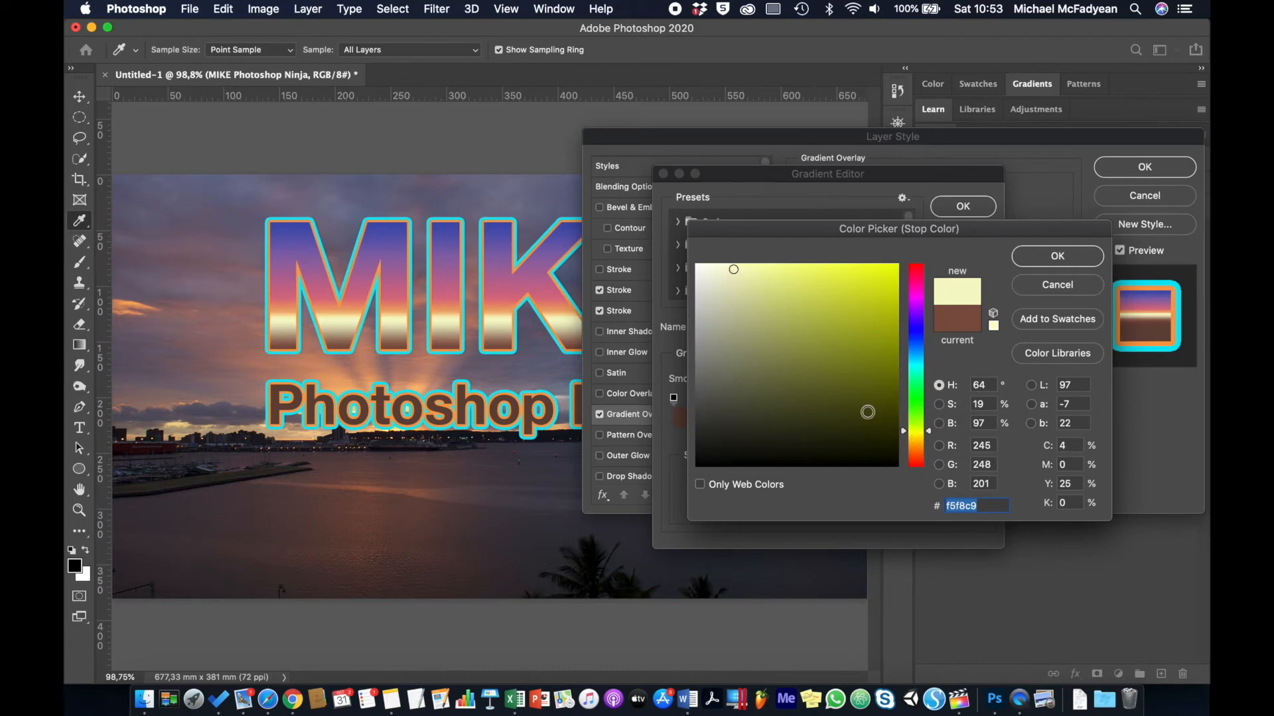
{"action": "left_click", "coordinate": [916, 362]}
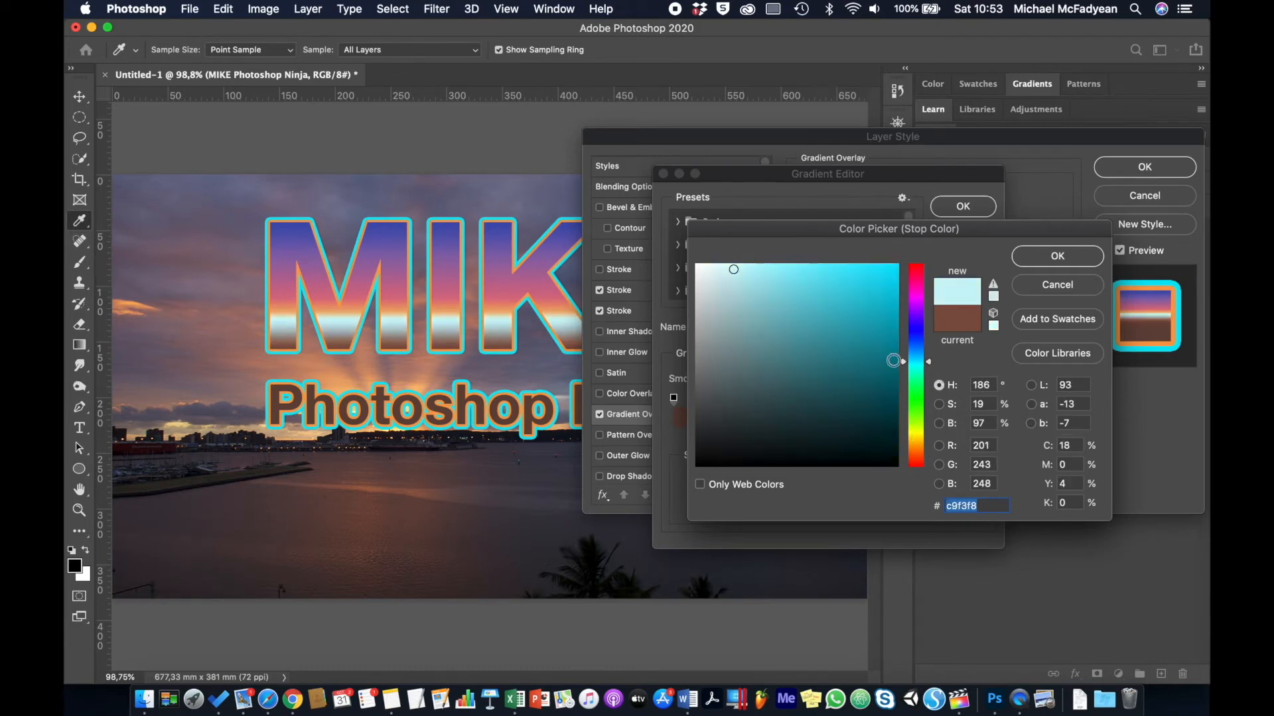
{"action": "left_click", "coordinate": [1048, 260]}
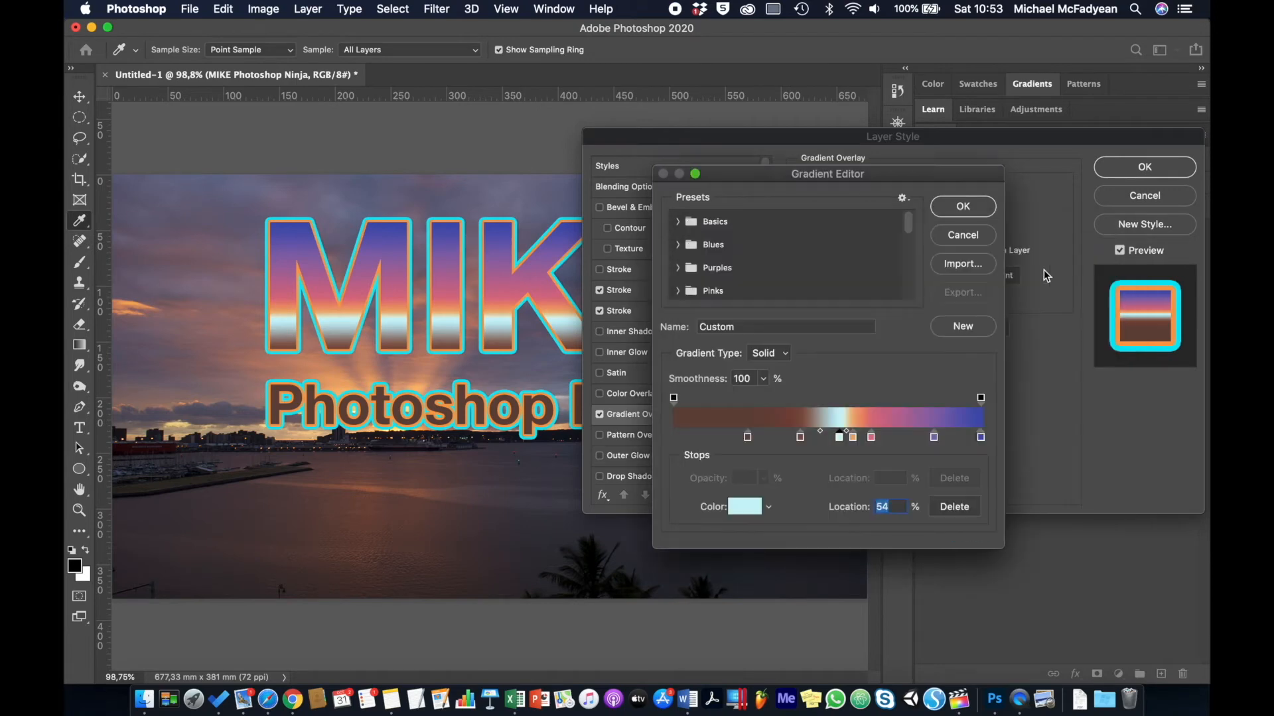
Replace the lighter brown stop with the dark brown one moved to 41 % and open its colour for editing.
{"action": "mouse_move", "coordinate": [799, 437]}
{"action": "left_mouse_down"}
{"action": "mouse_move", "coordinate": [801, 455]}
{"action": "mouse_move", "coordinate": [781, 436]}
{"action": "mouse_move", "coordinate": [803, 445]}
{"action": "left_mouse_up"}
{"action": "double_click", "coordinate": [803, 439]}
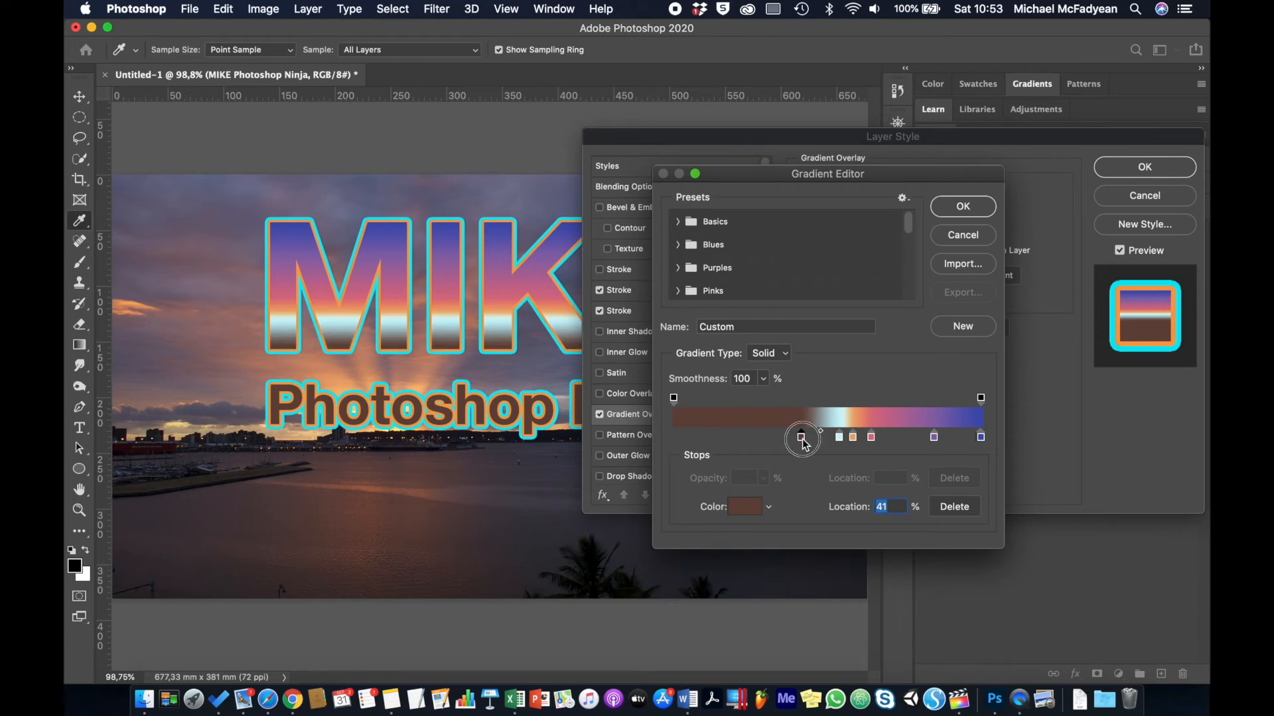
Try gold baa44a, purple ae4aba, green a6ba4a and blue 4aa1ba as the colour of the dark brown stop.
{"action": "left_click_drag", "start_coordinate": [916, 455], "coordinate": [914, 440]}
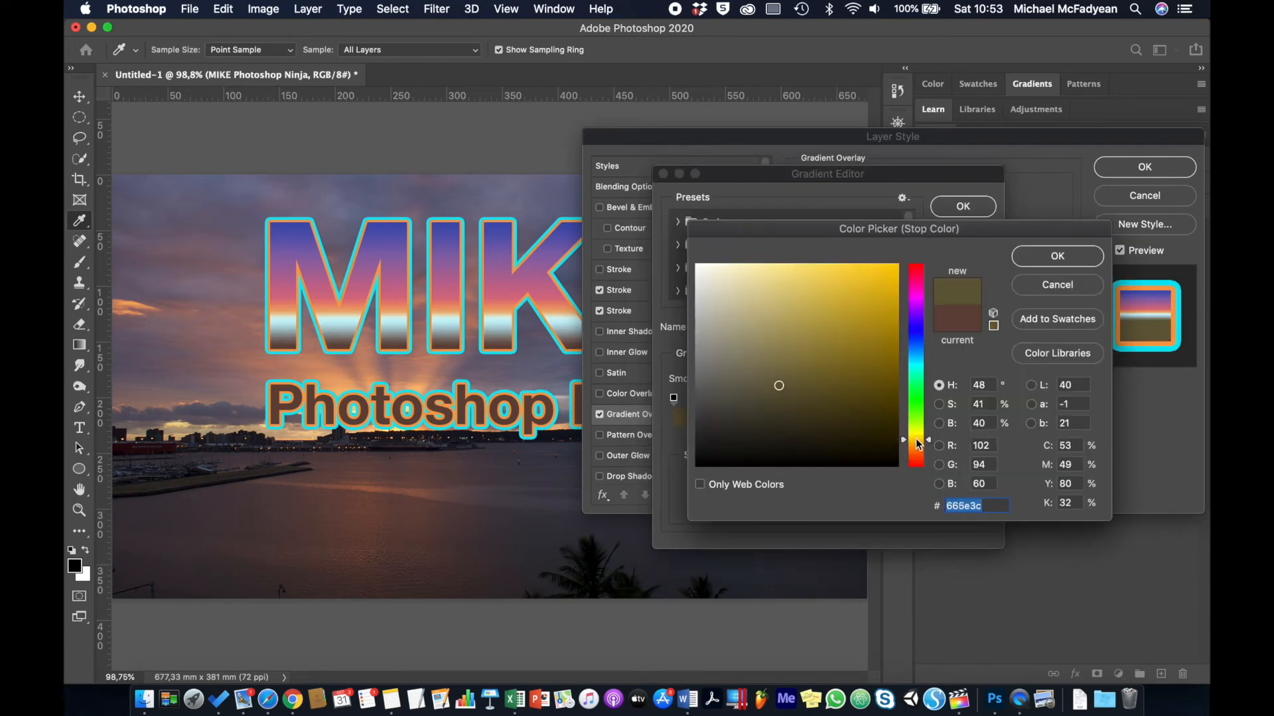
{"action": "left_click", "coordinate": [841, 279]}
{"action": "left_click", "coordinate": [819, 303]}
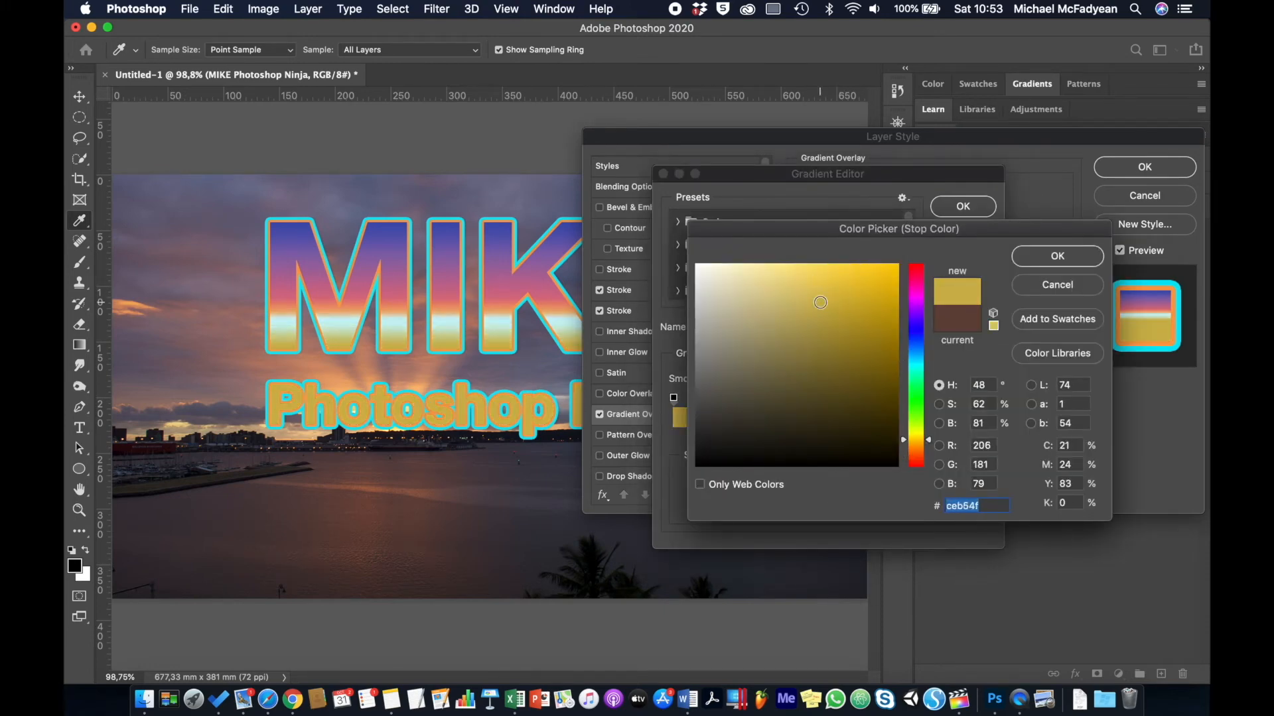
{"action": "left_click", "coordinate": [802, 289]}
{"action": "left_click", "coordinate": [817, 319]}
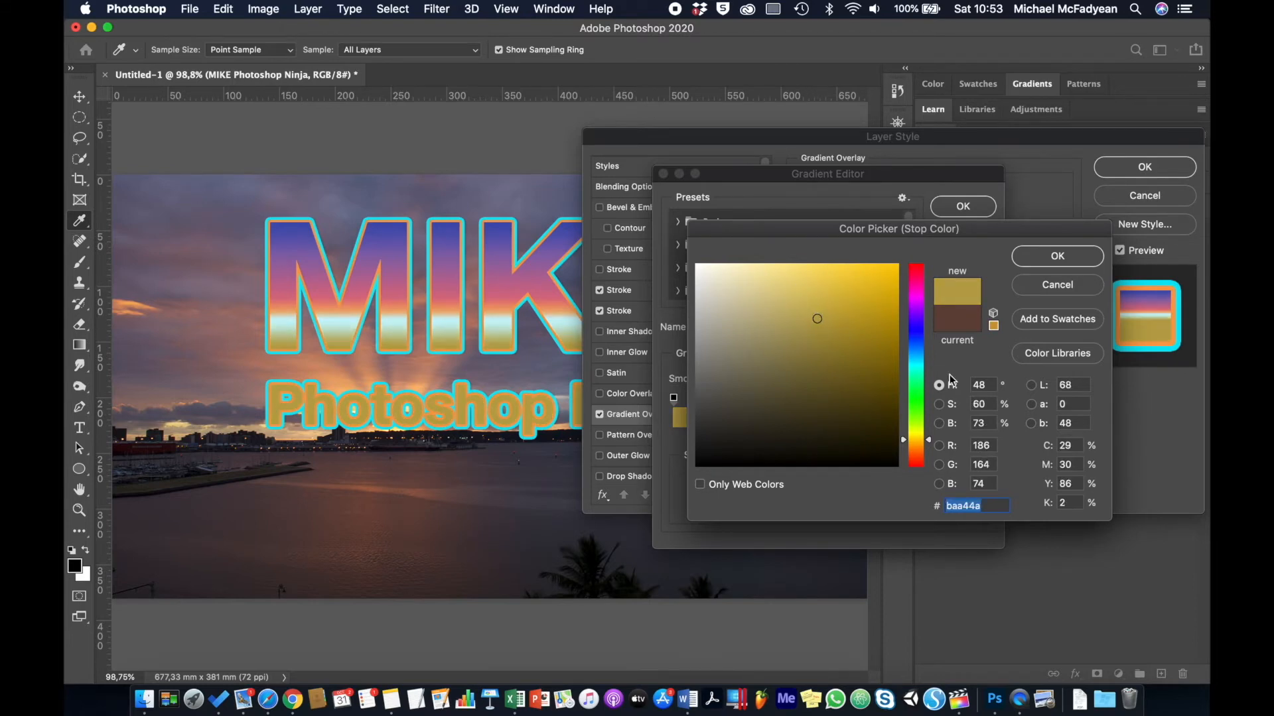
{"action": "left_click", "coordinate": [918, 302]}
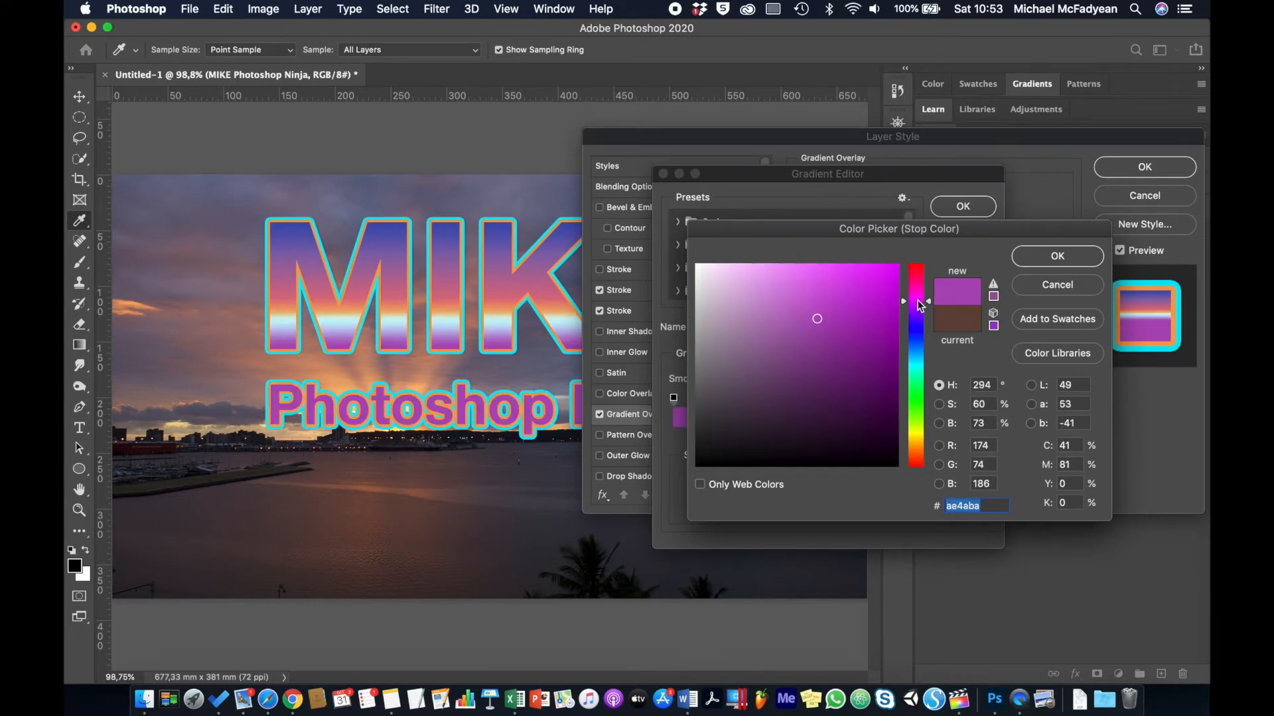
{"action": "left_click", "coordinate": [916, 426]}
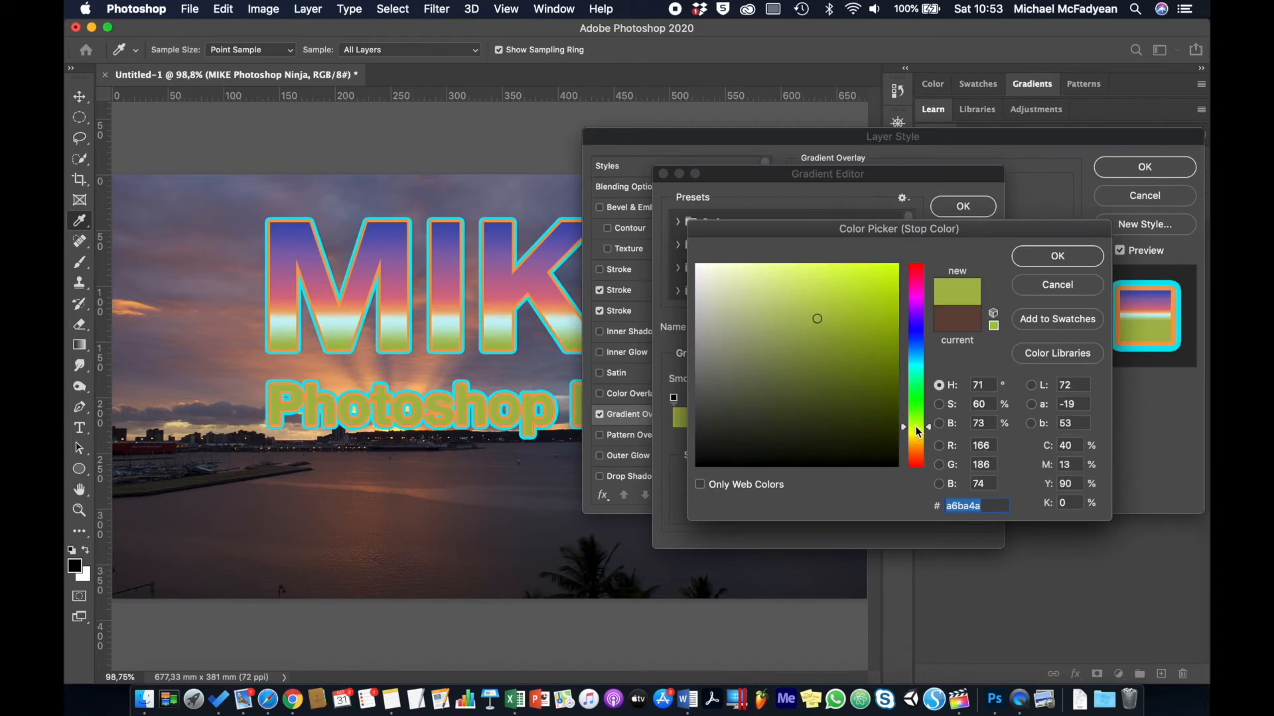
{"action": "left_click", "coordinate": [917, 358]}
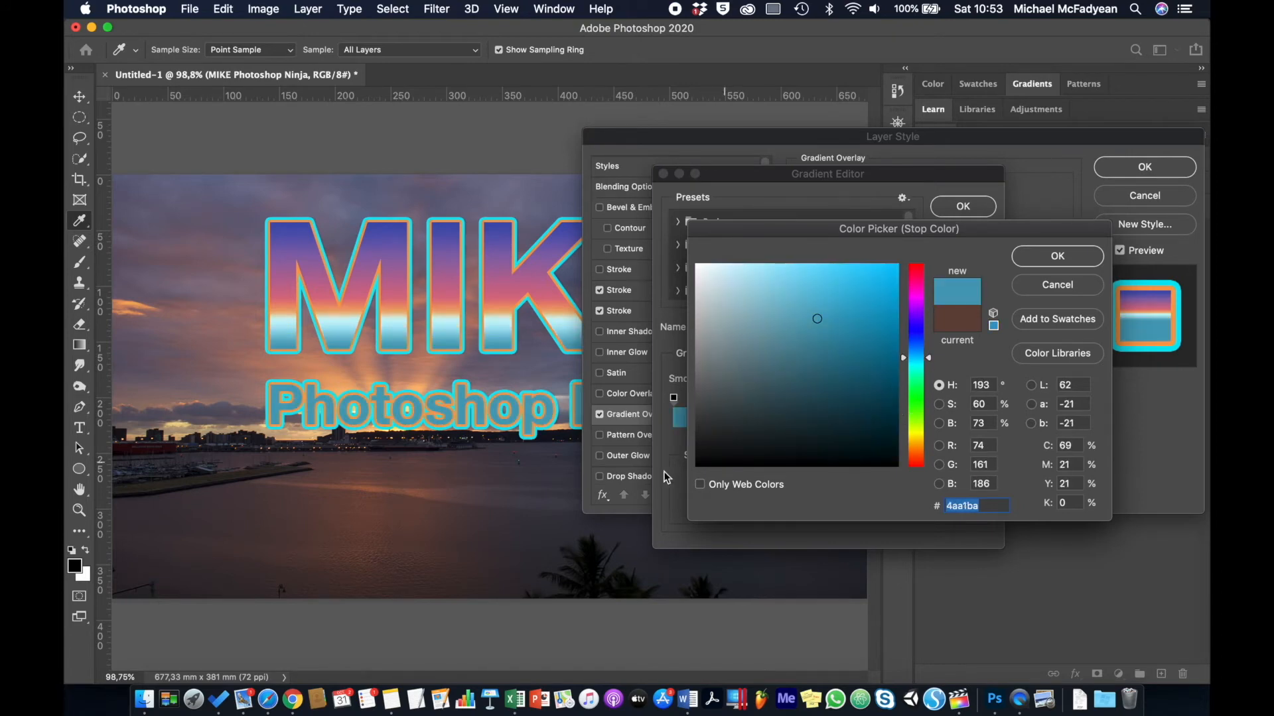
Recolour the stop at 41 % to brown 835447 sampled from the water, and set the gradient overlay's scale to 92 %.
{"action": "left_click", "coordinate": [390, 493]}
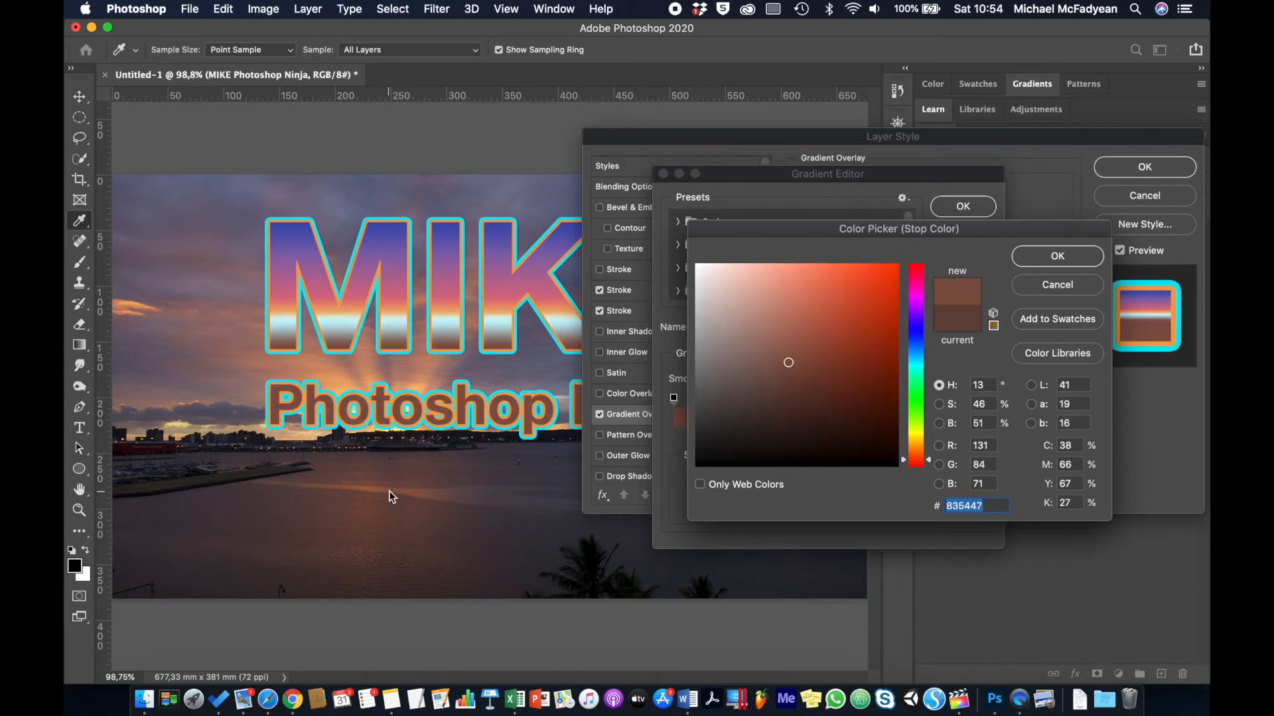
{"action": "left_click", "coordinate": [1038, 264]}
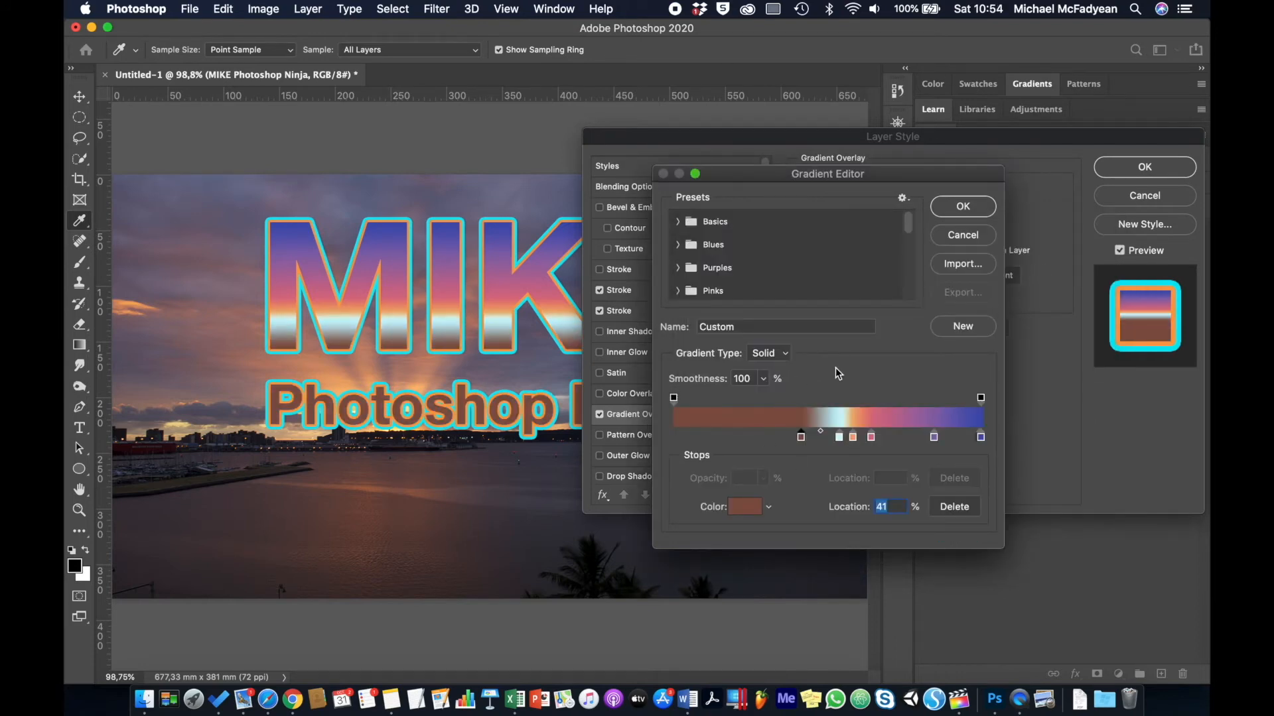
{"action": "left_click", "coordinate": [951, 214]}
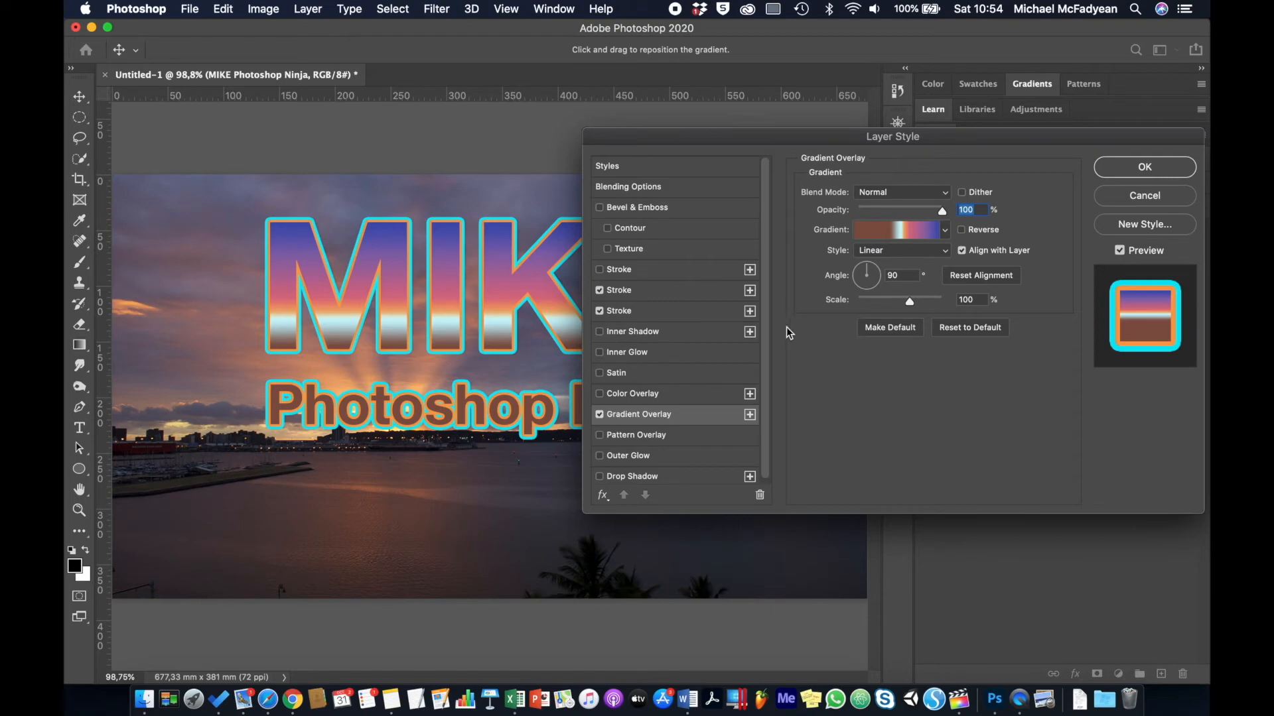
{"action": "mouse_move", "coordinate": [910, 307]}
{"action": "left_mouse_down"}
{"action": "mouse_move", "coordinate": [892, 307]}
{"action": "mouse_move", "coordinate": [924, 312]}
{"action": "mouse_move", "coordinate": [906, 307]}
{"action": "left_mouse_up"}
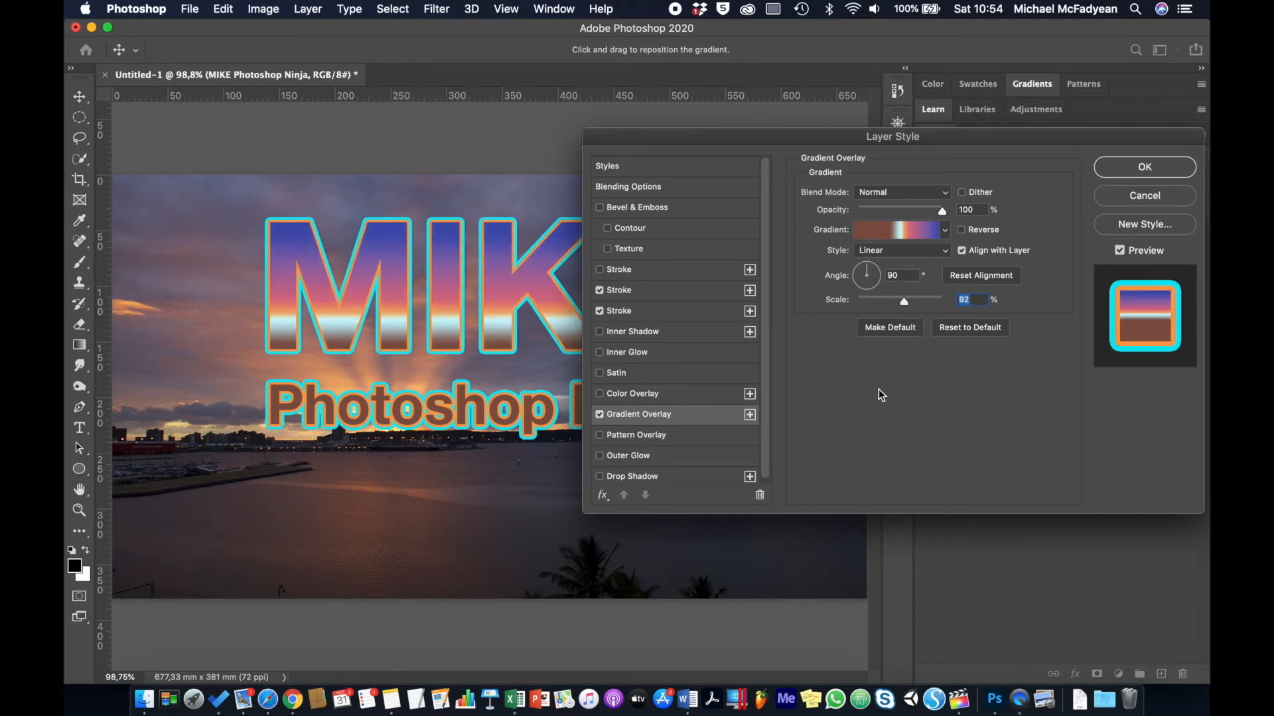
Add a Drop Shadow to the text with an angle of 131° and a distance of 37 px.
{"action": "left_click", "coordinate": [669, 479]}
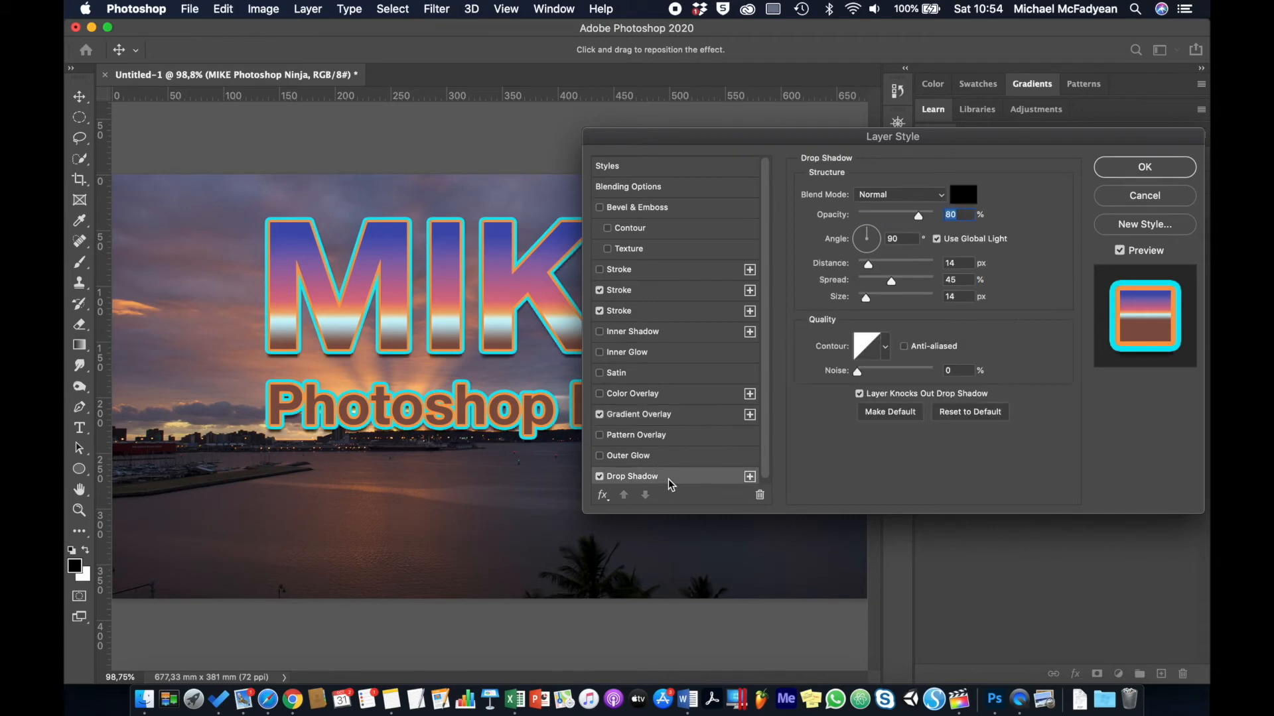
{"action": "left_click_drag", "start_coordinate": [868, 265], "coordinate": [883, 270]}
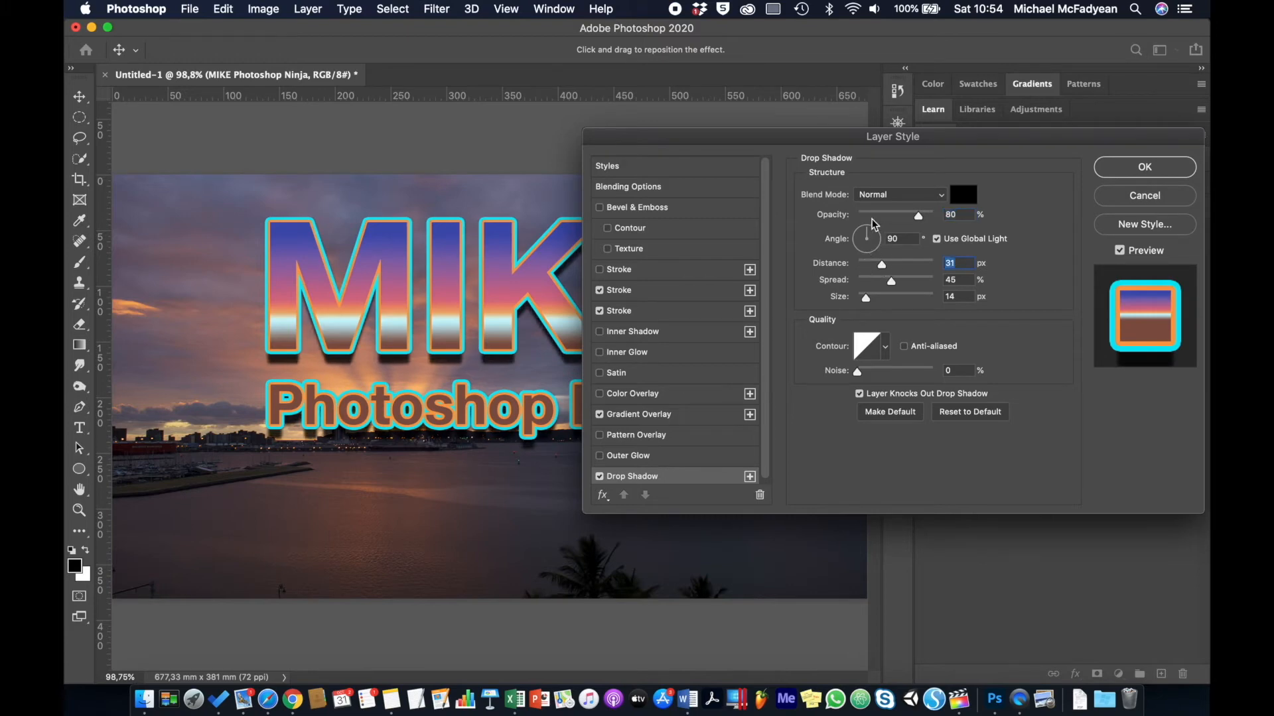
{"action": "left_click", "coordinate": [861, 234]}
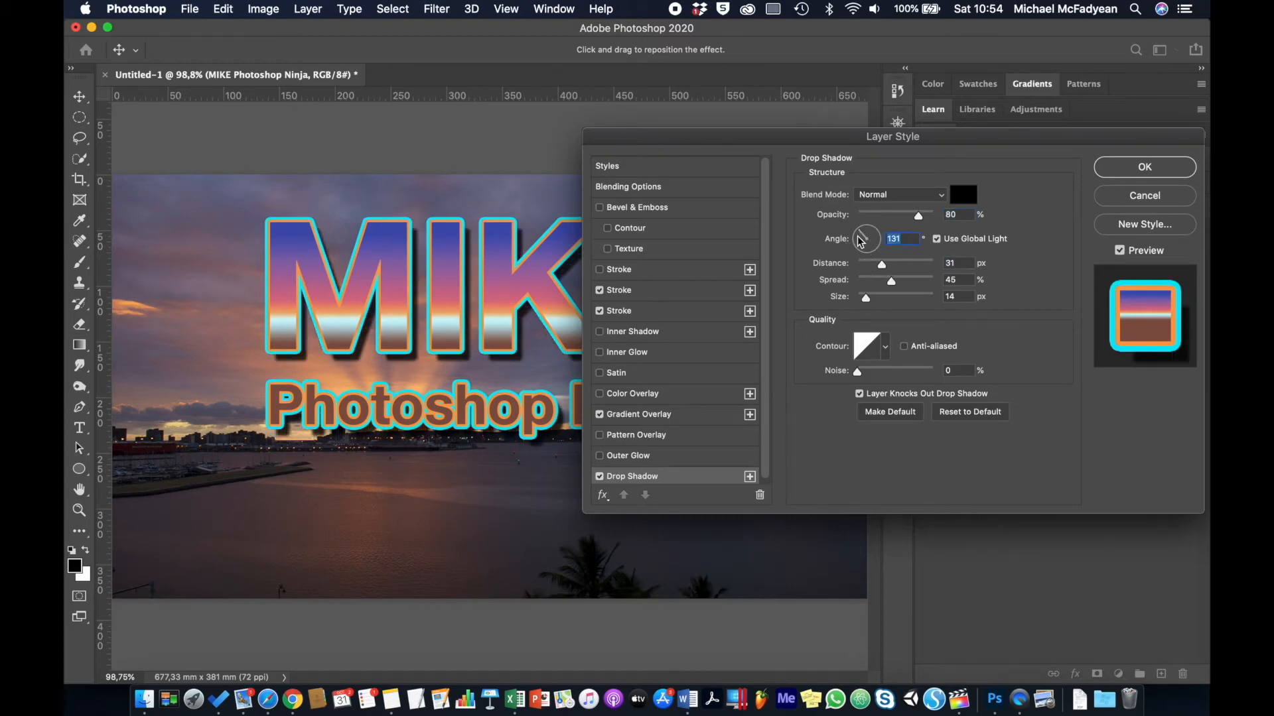
{"action": "left_click_drag", "start_coordinate": [882, 266], "coordinate": [890, 268]}
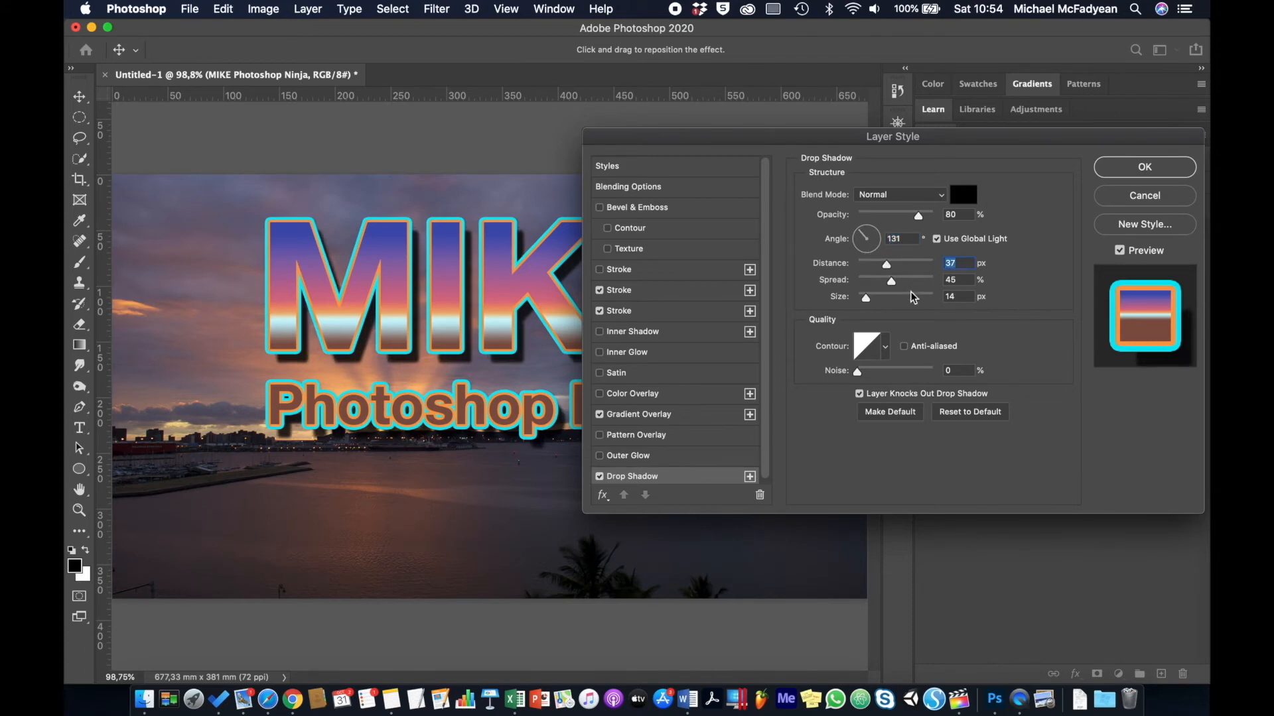
Set the drop shadow's blend mode to Multiply and its opacity to 100 %.
{"action": "left_click", "coordinate": [938, 196]}
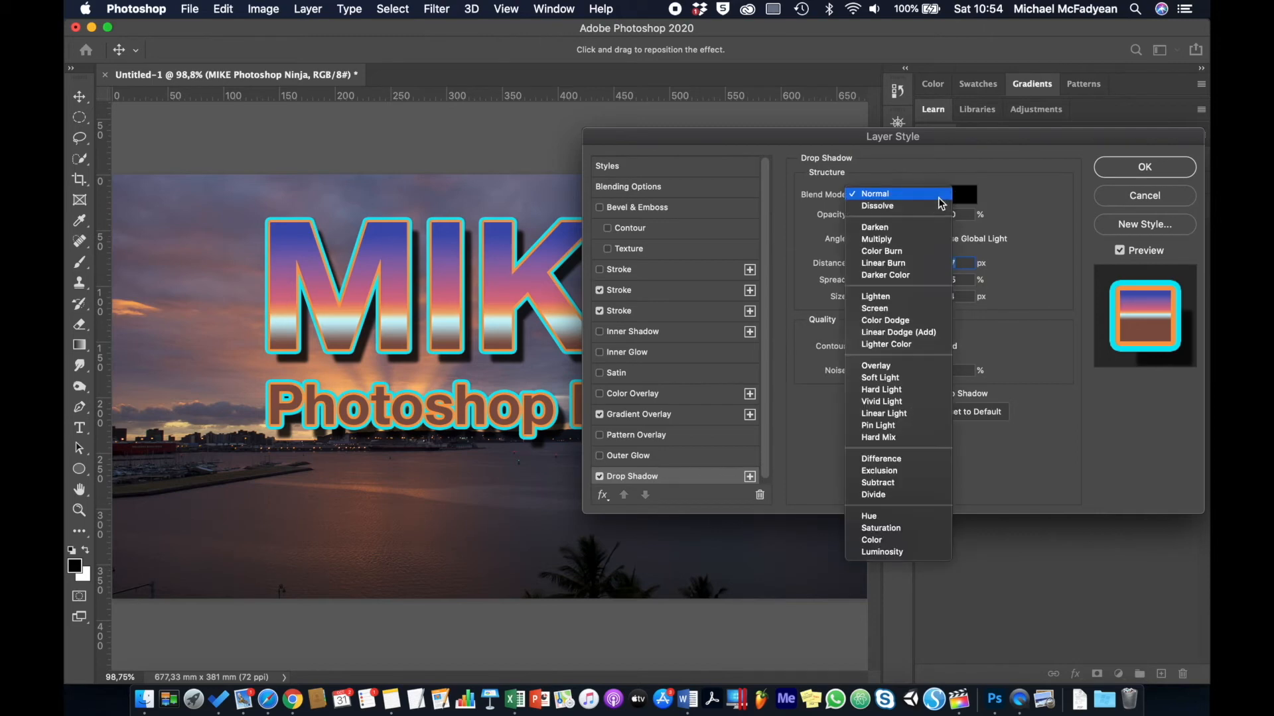
{"action": "left_click", "coordinate": [920, 242]}
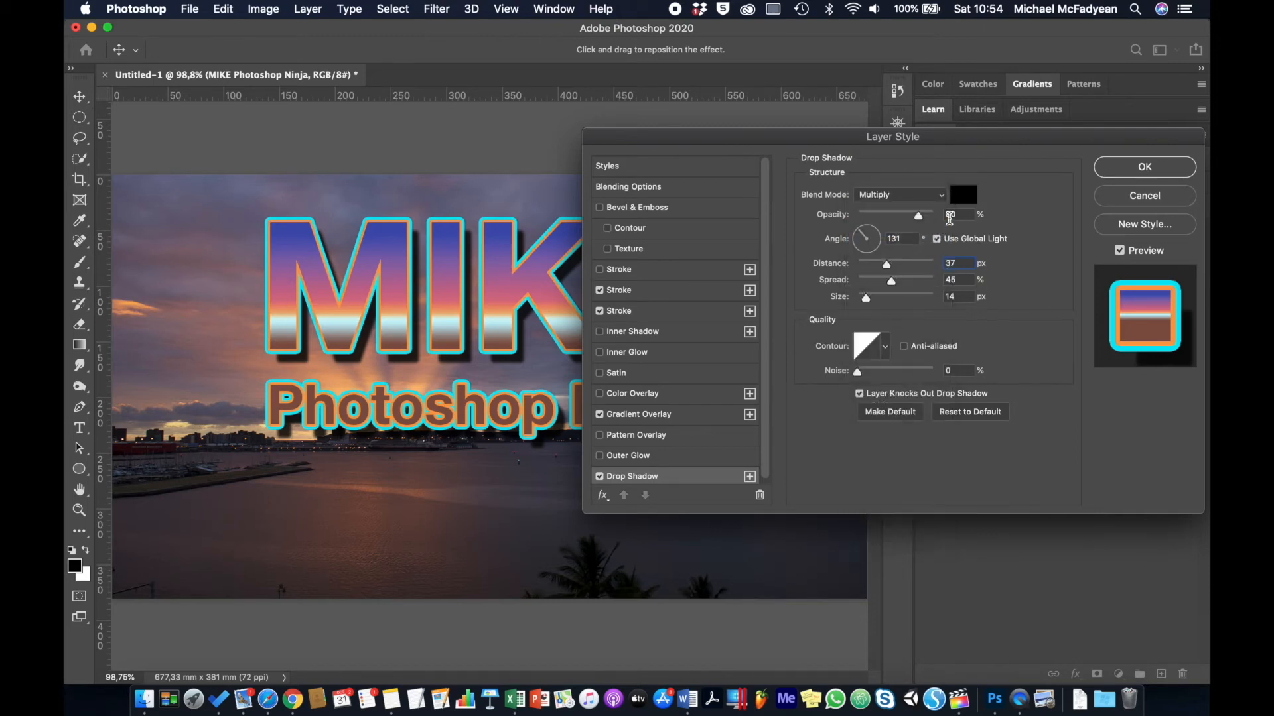
{"action": "left_click_drag", "start_coordinate": [921, 219], "coordinate": [950, 219]}
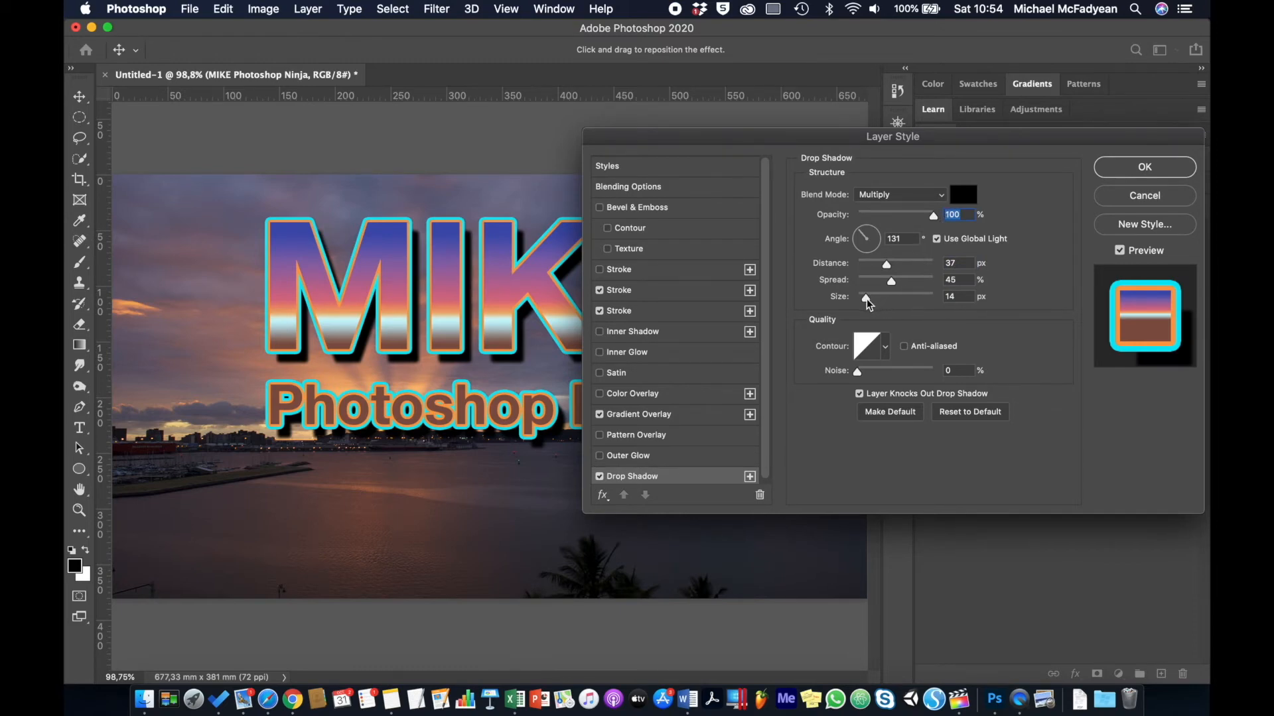
Set the drop shadow's size to 24 px and lower its opacity to 61 %.
{"action": "mouse_move", "coordinate": [868, 302]}
{"action": "left_mouse_down"}
{"action": "mouse_move", "coordinate": [882, 305]}
{"action": "mouse_move", "coordinate": [871, 304]}
{"action": "left_mouse_up"}
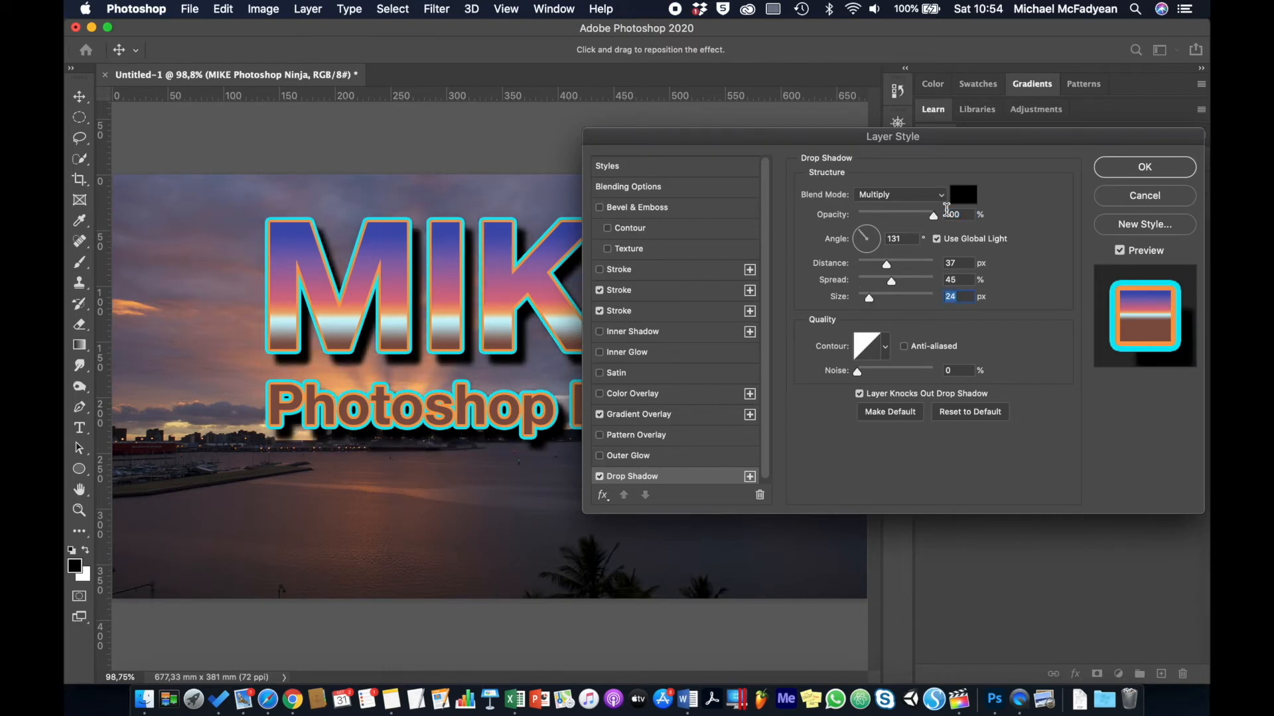
{"action": "left_click_drag", "start_coordinate": [933, 216], "coordinate": [906, 221]}
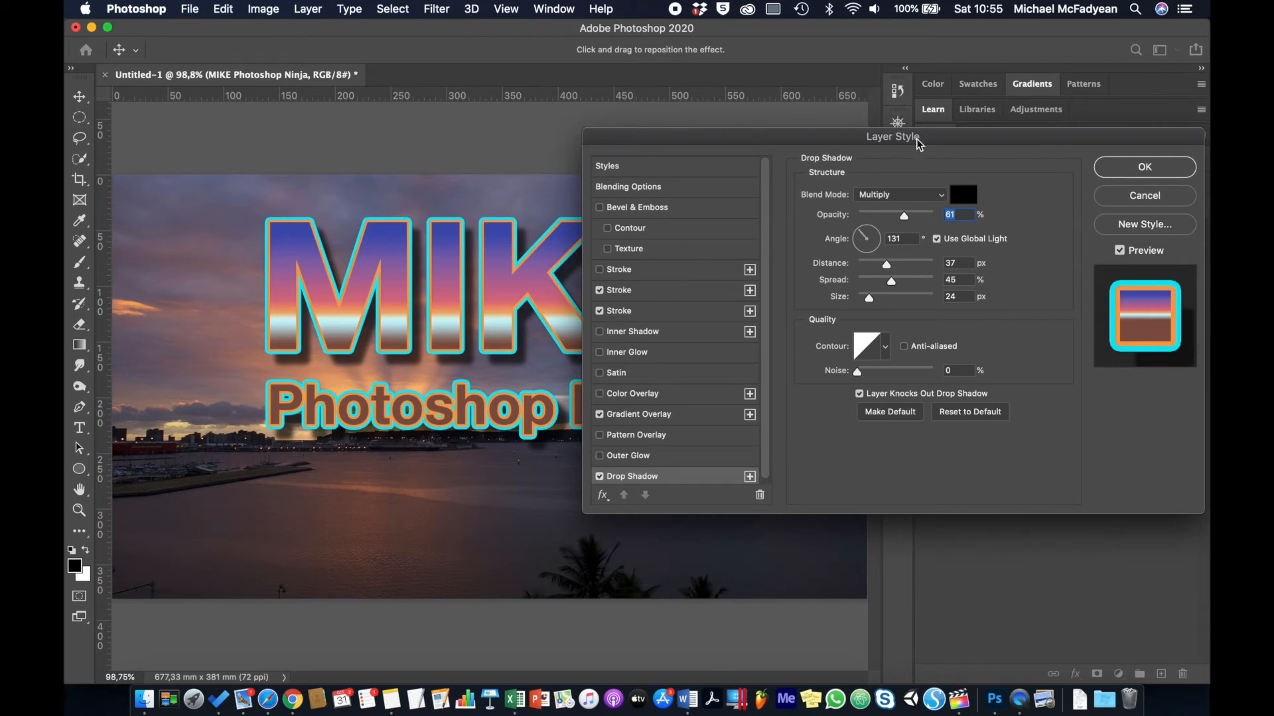
Save the effects as a new style named with the author's first name plus "Poster Frame Text Style", and apply the layer style to the title.
{"action": "left_click", "coordinate": [1120, 226]}
{"action": "type", "text": "Mikes Poster Frame Text S"}
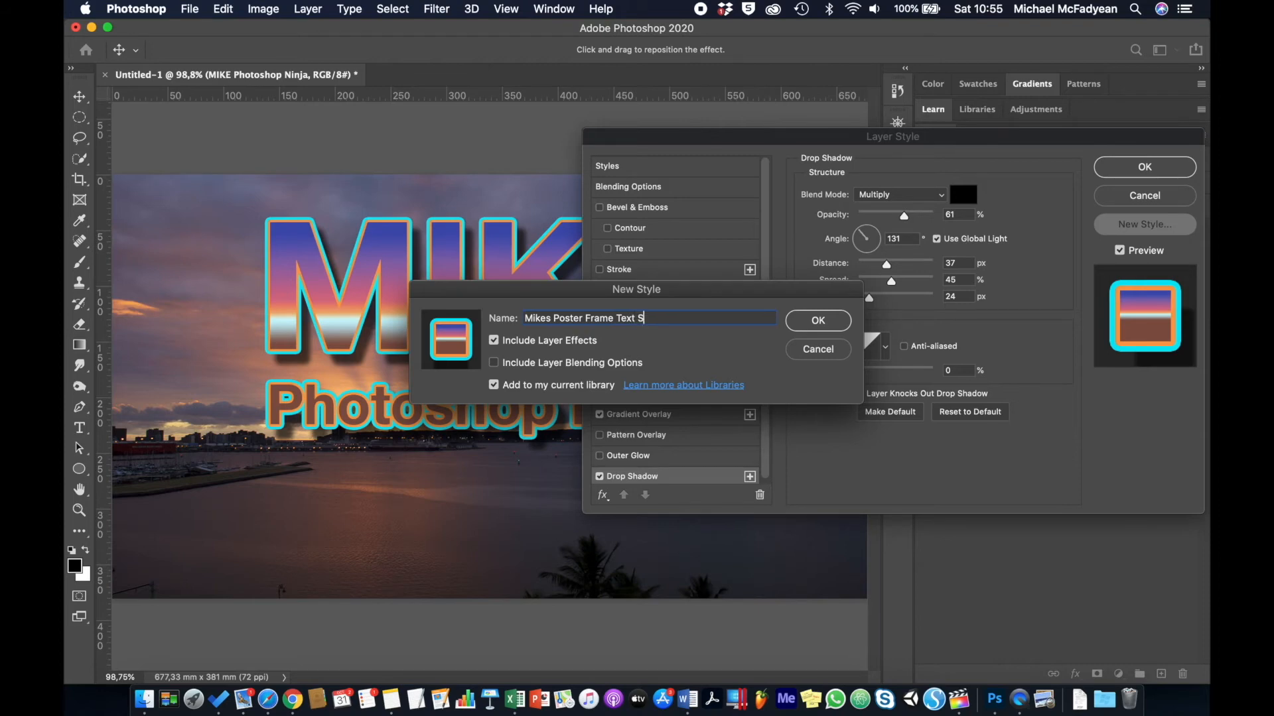
{"action": "type", "text": "tyle"}
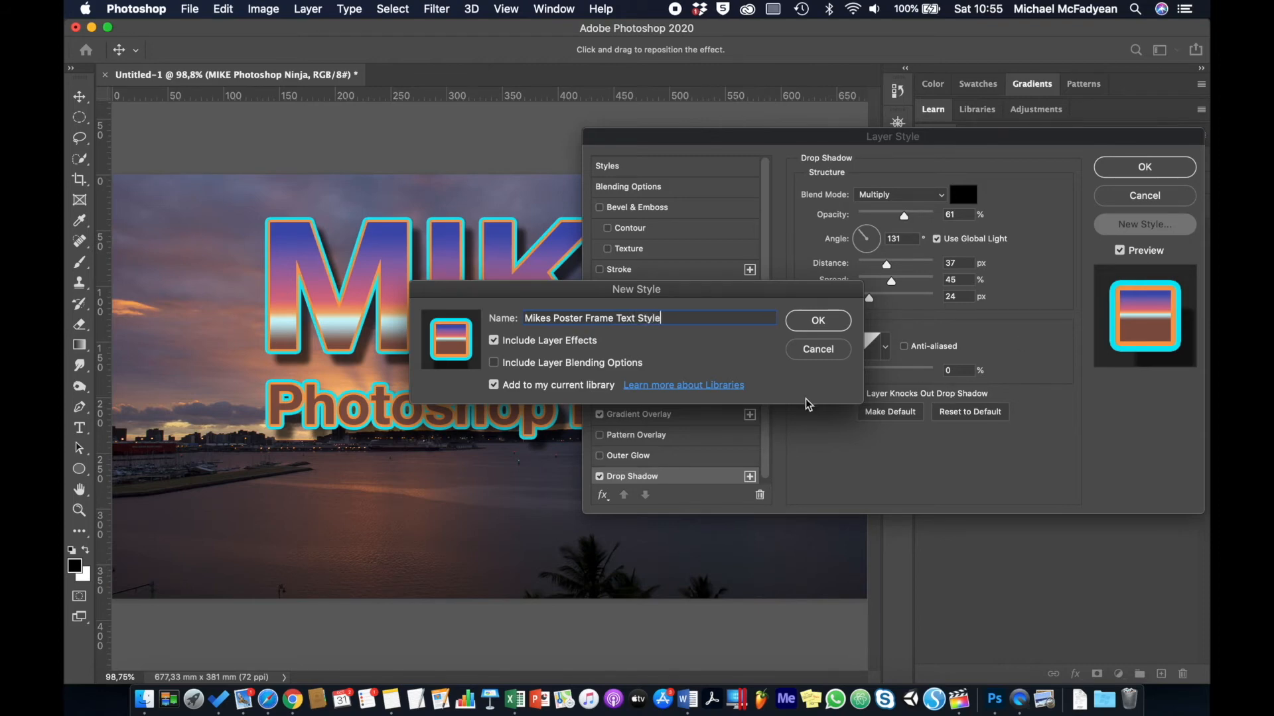
{"action": "left_click", "coordinate": [830, 321]}
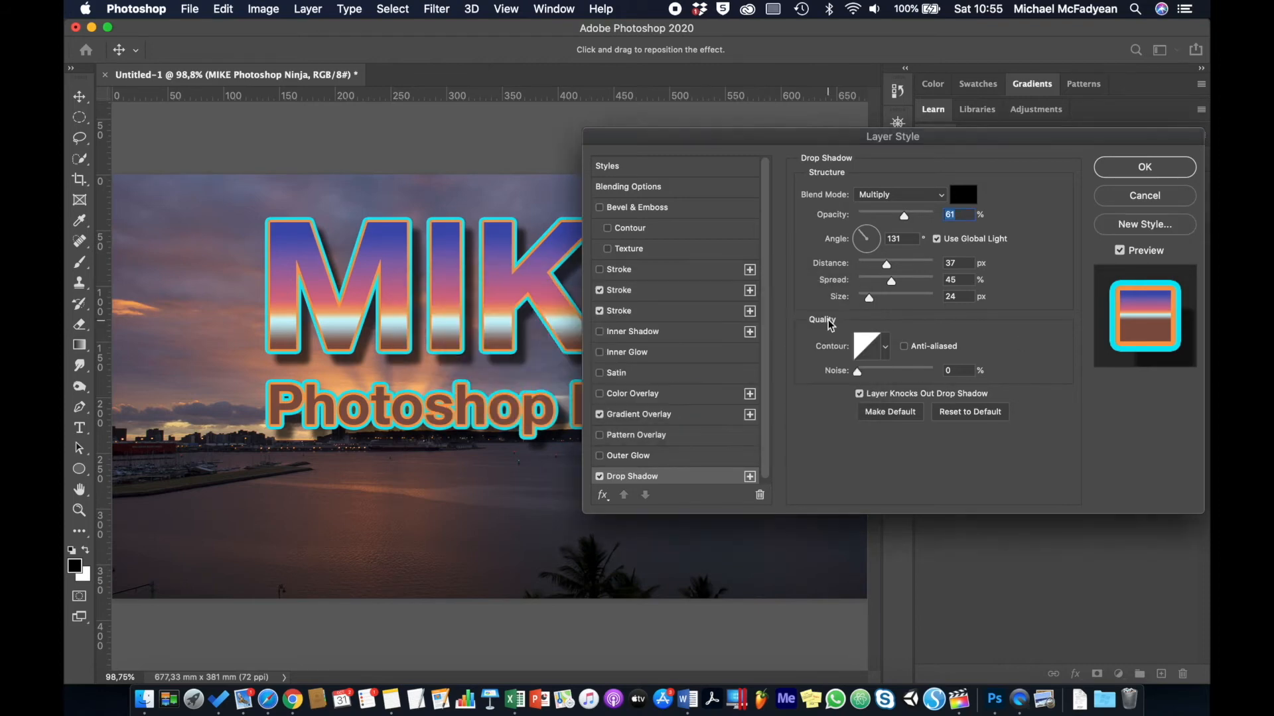
{"action": "left_click", "coordinate": [1099, 165]}
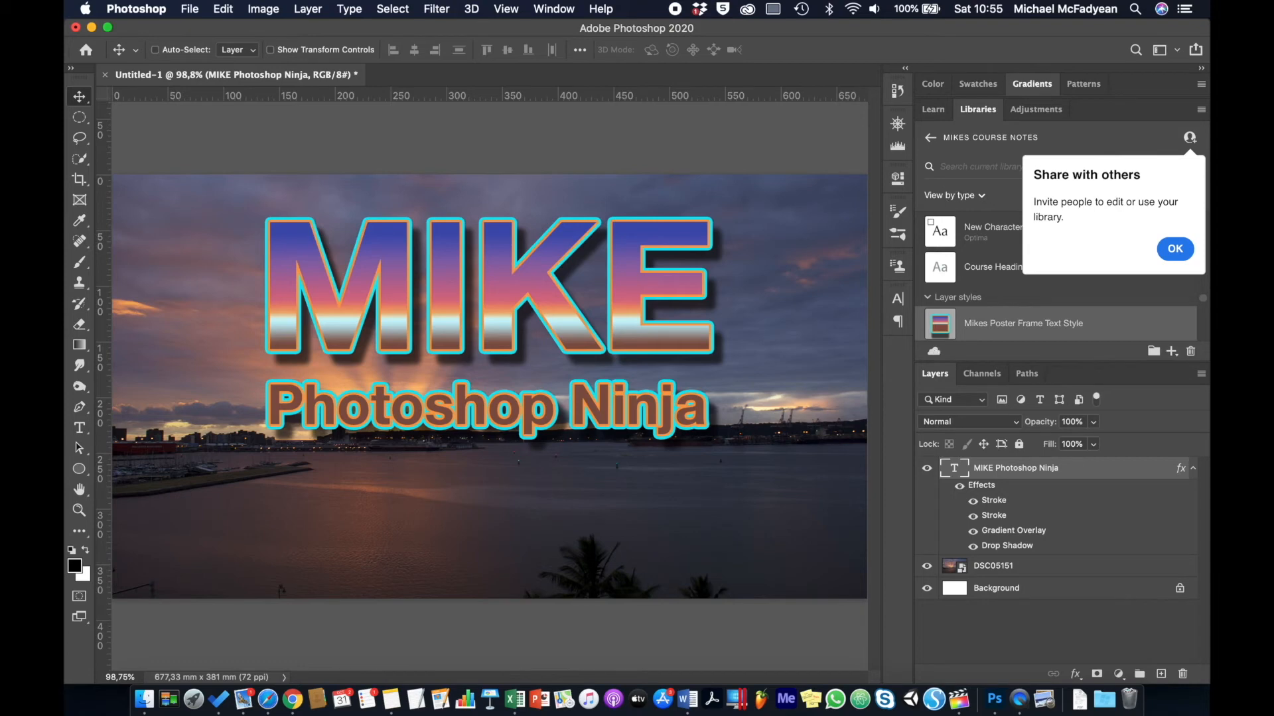
Check the saved text style among the style presets, and collapse the styles and library displays.
{"action": "left_click", "coordinate": [554, 10]}
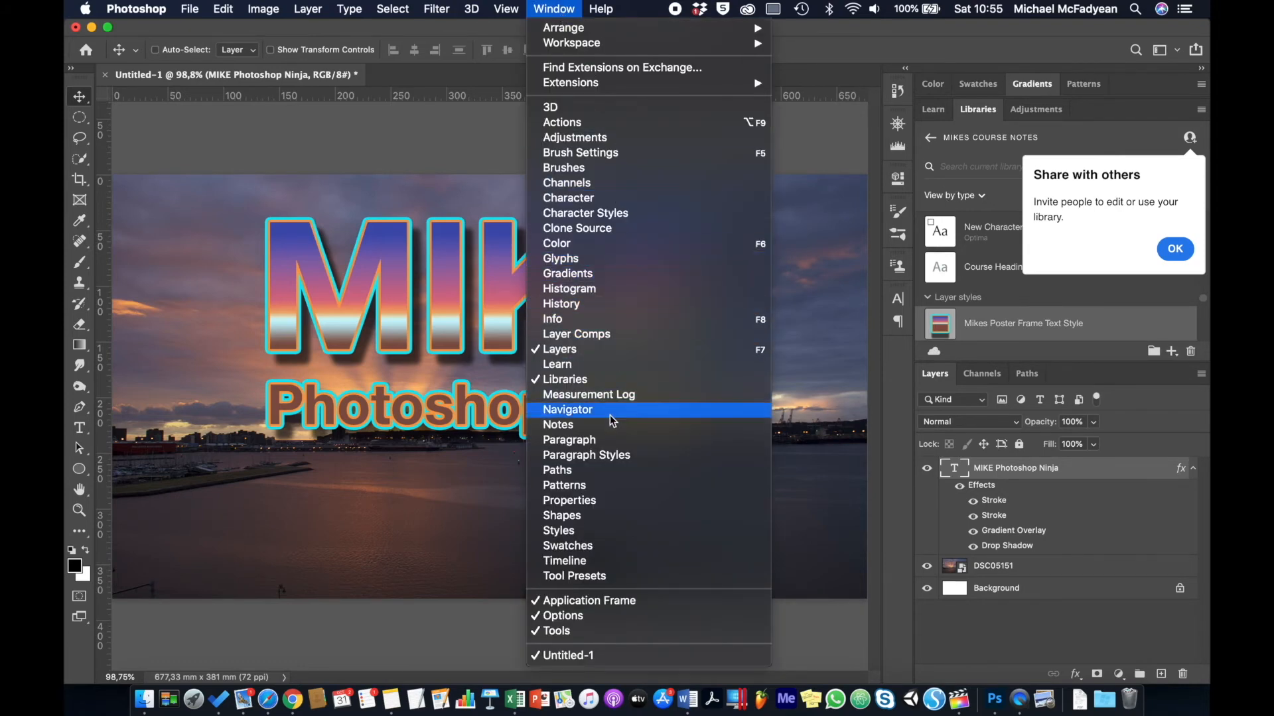
{"action": "left_click", "coordinate": [605, 532]}
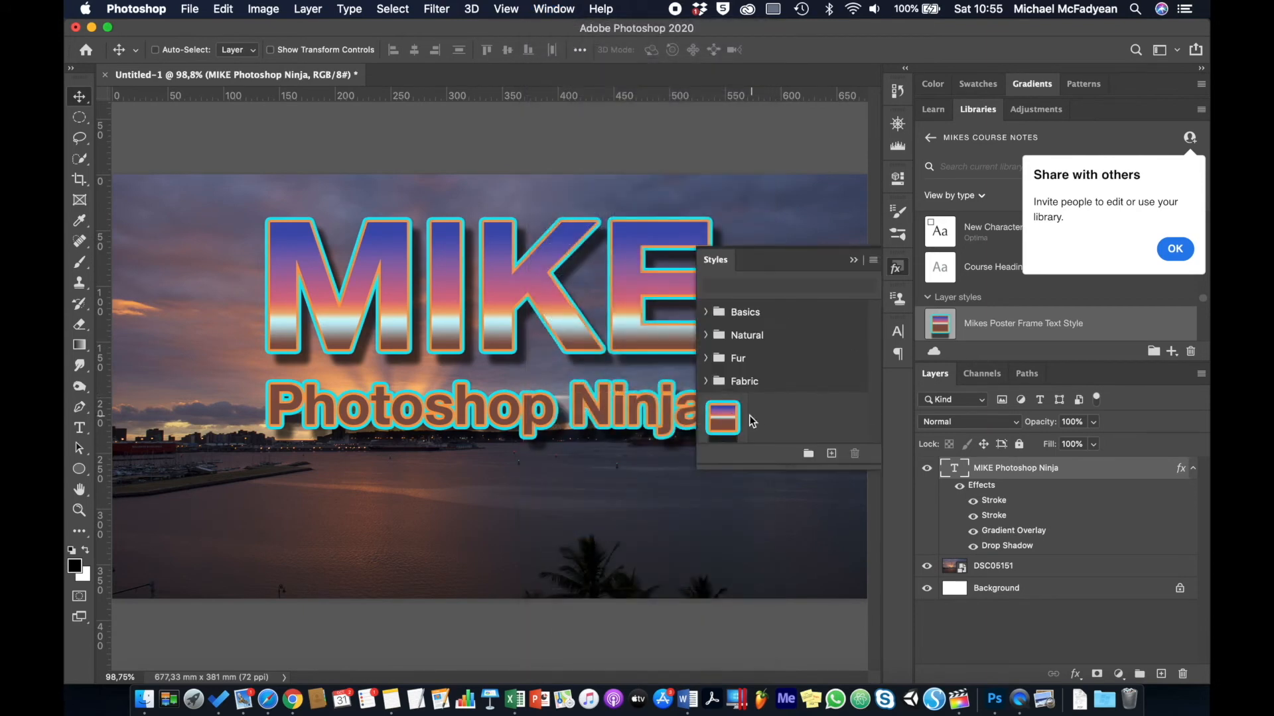
{"action": "left_click", "coordinate": [855, 260]}
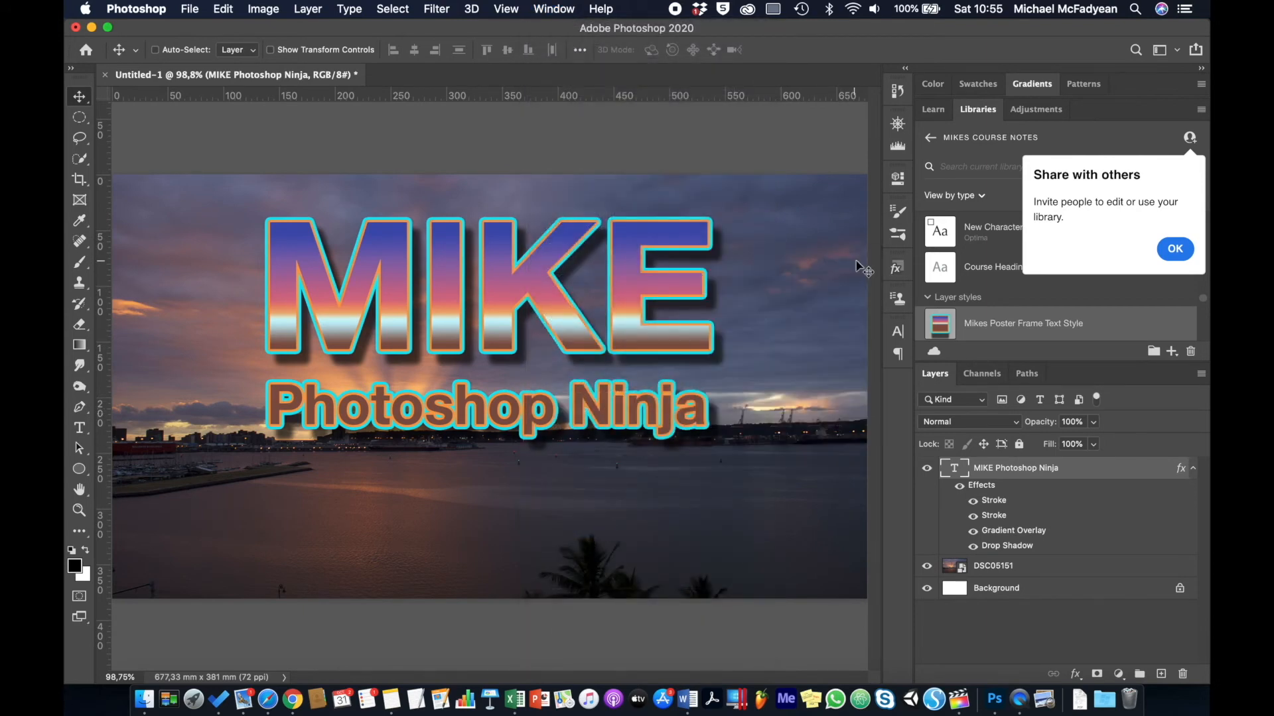
{"action": "left_click", "coordinate": [977, 110]}
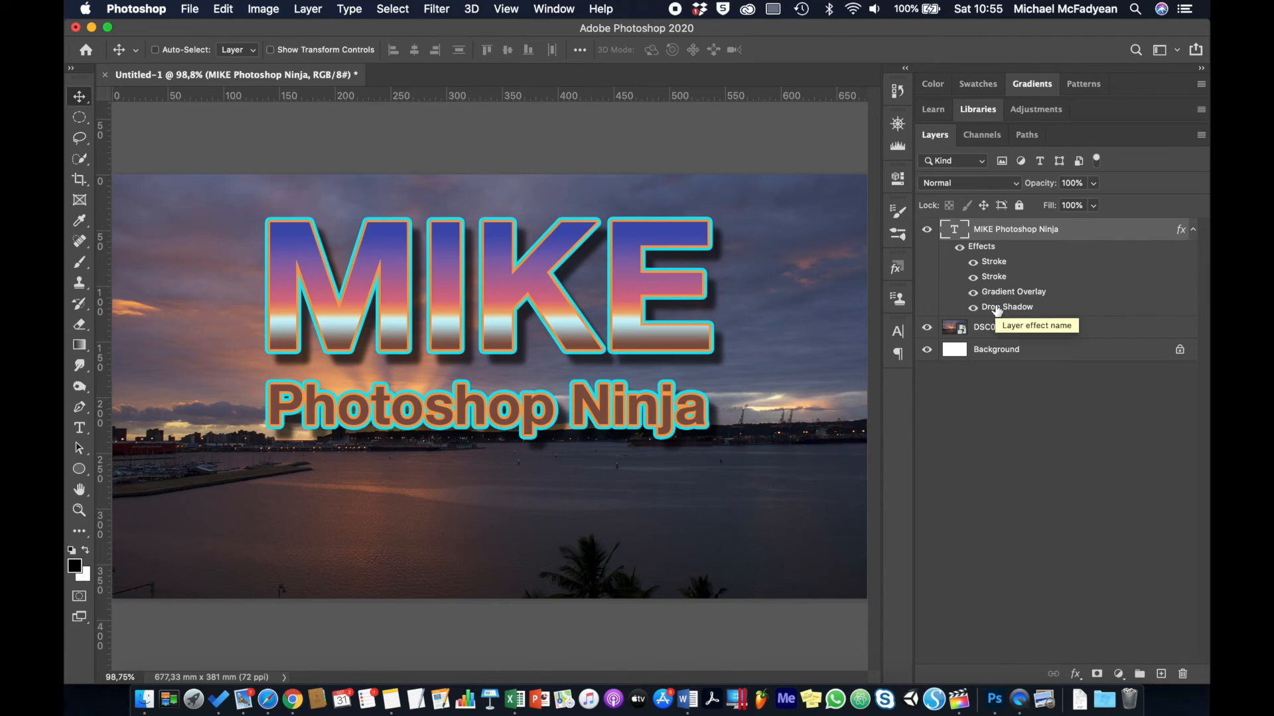
Rasterize the title's type layer and its layer style into pixels.
{"action": "right_click", "coordinate": [1046, 234]}
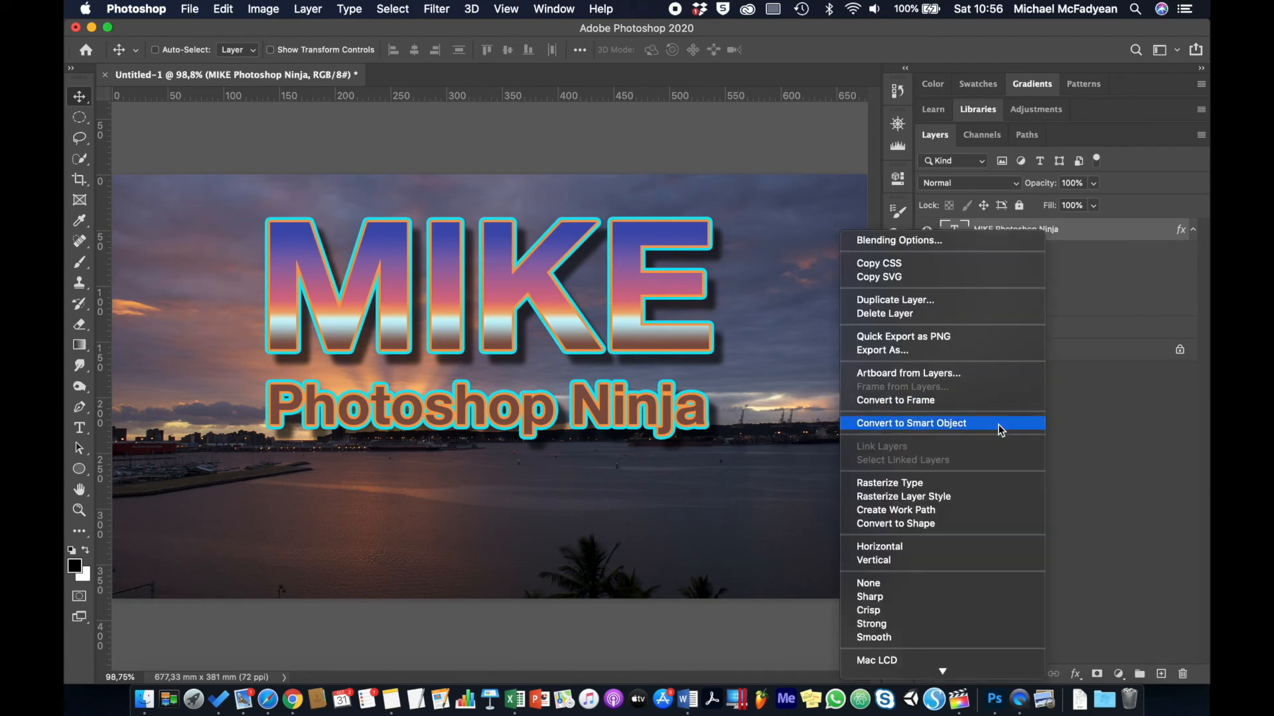
{"action": "left_click", "coordinate": [989, 482]}
{"action": "right_click", "coordinate": [1065, 232]}
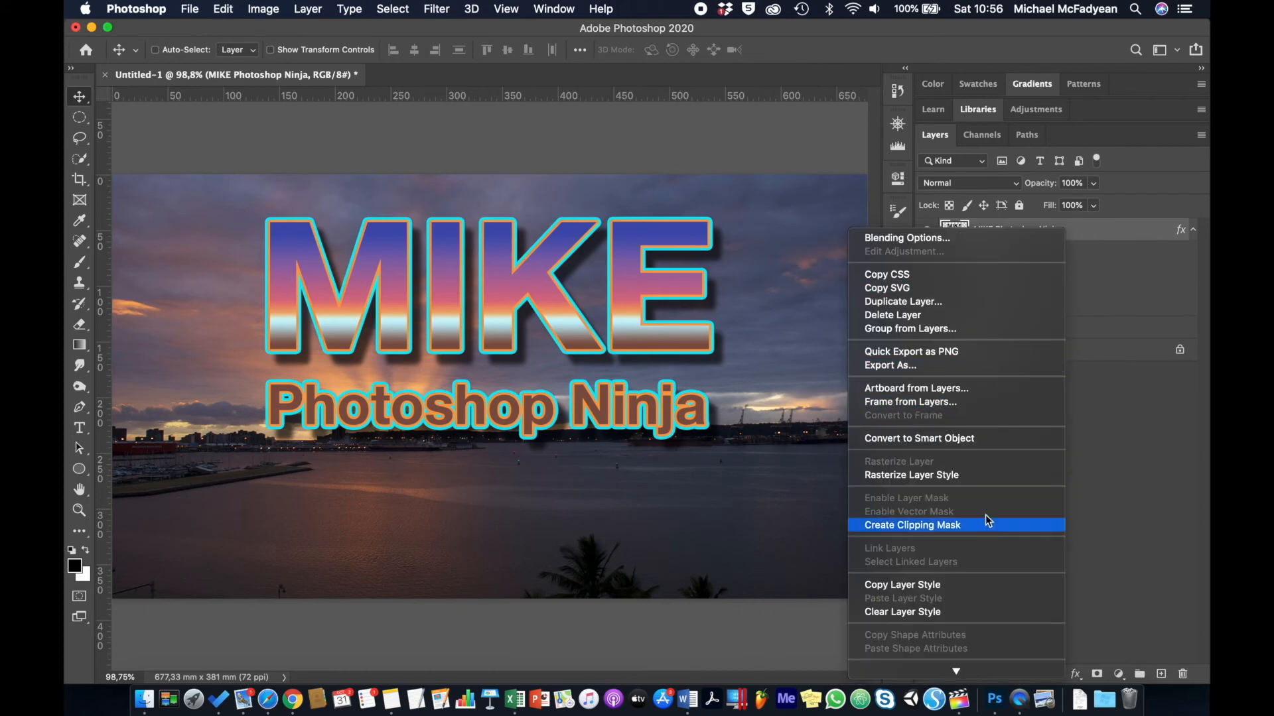
{"action": "left_click", "coordinate": [988, 478]}
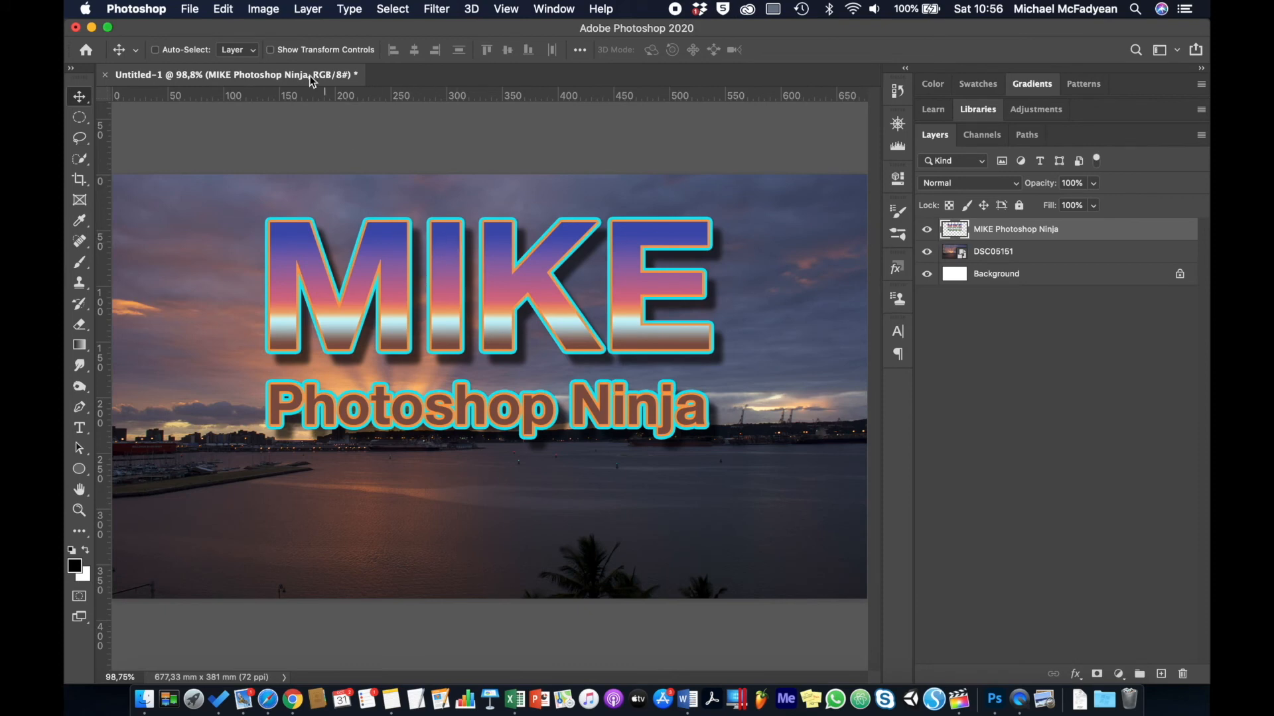
Give the title a Perspective transform, widening its upper edge to a width of 132.52 % and narrowing its lower edge.
{"action": "left_click", "coordinate": [223, 8]}
{"action": "mouse_move", "coordinate": [358, 379]}
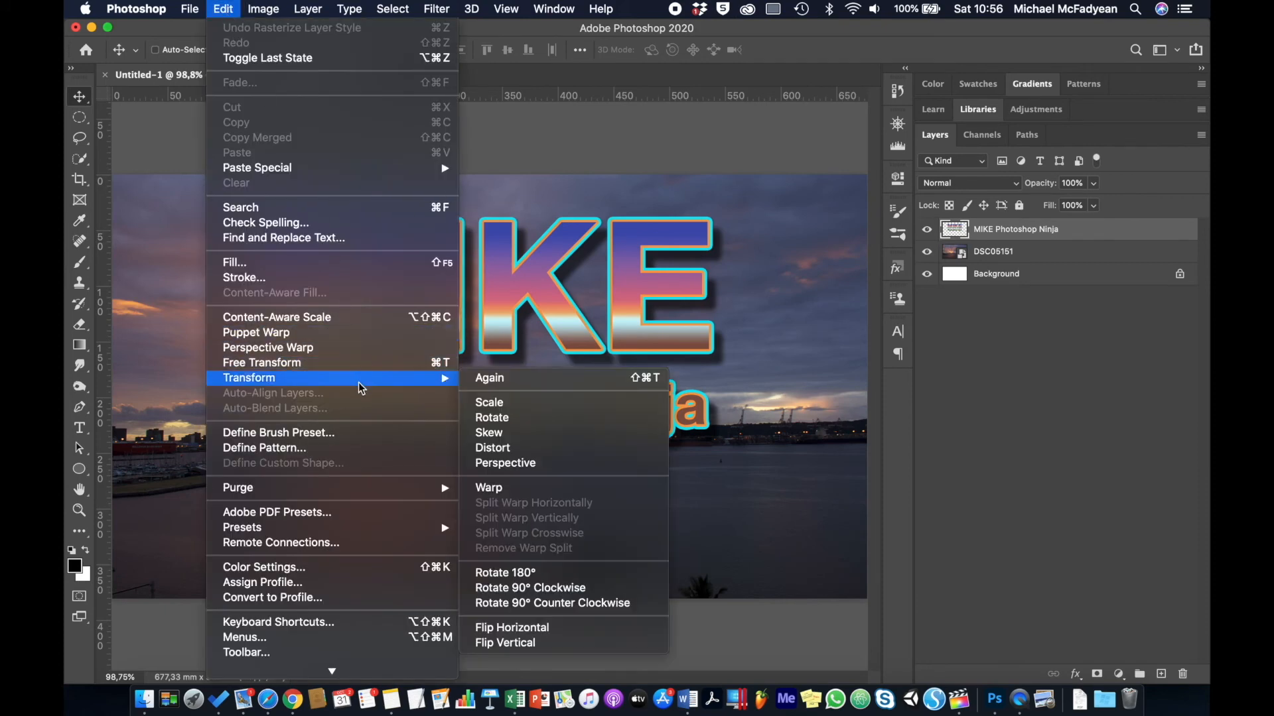
{"action": "left_click", "coordinate": [489, 462]}
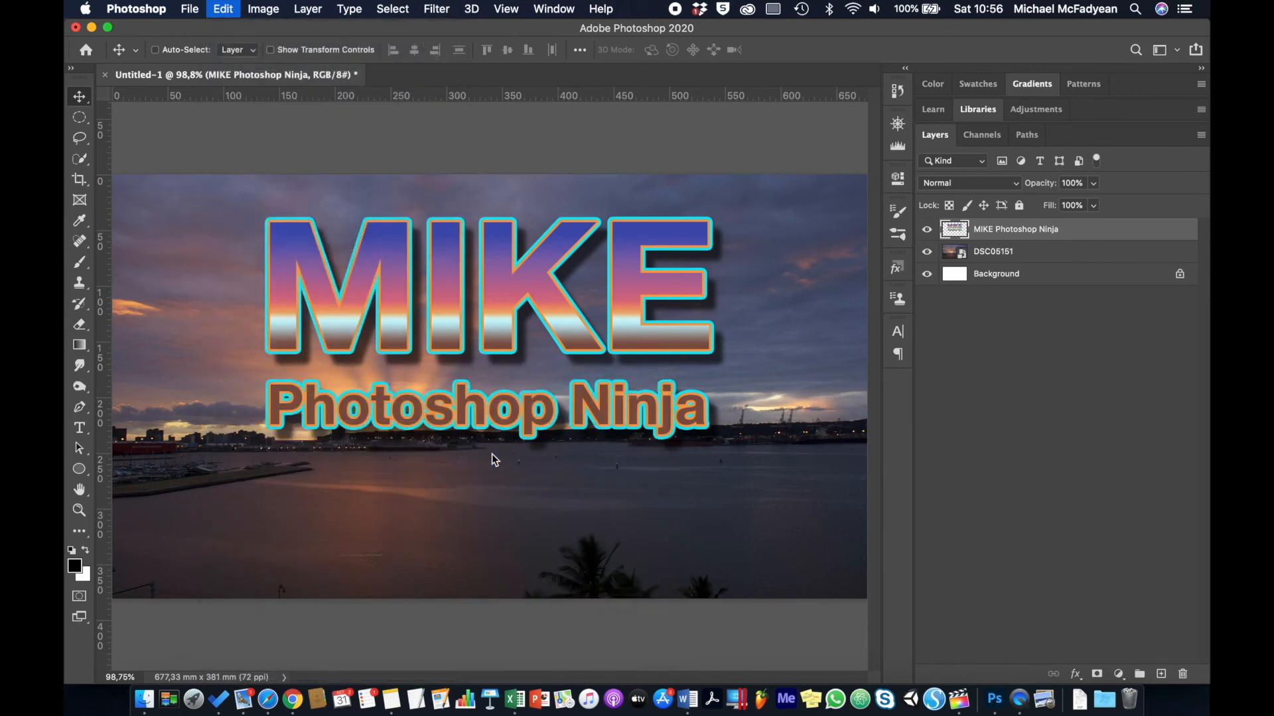
{"action": "left_click_drag", "start_coordinate": [727, 218], "coordinate": [802, 231]}
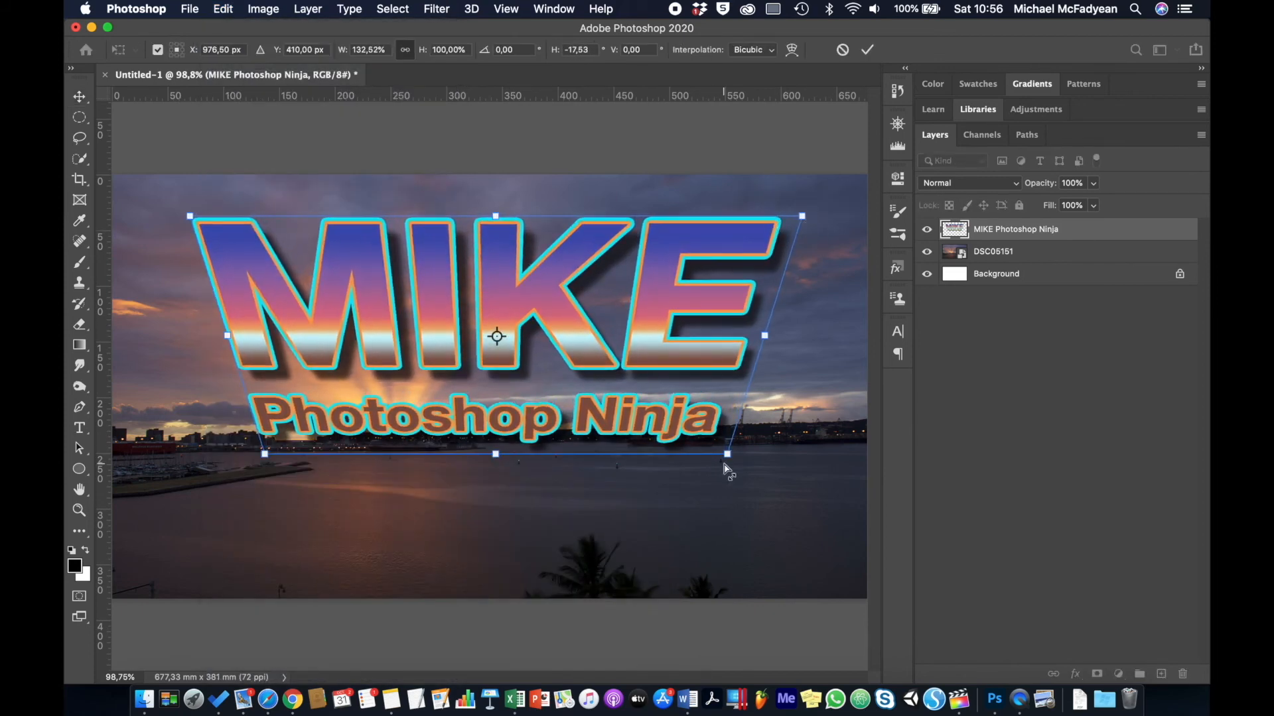
{"action": "left_click_drag", "start_coordinate": [727, 454], "coordinate": [682, 454]}
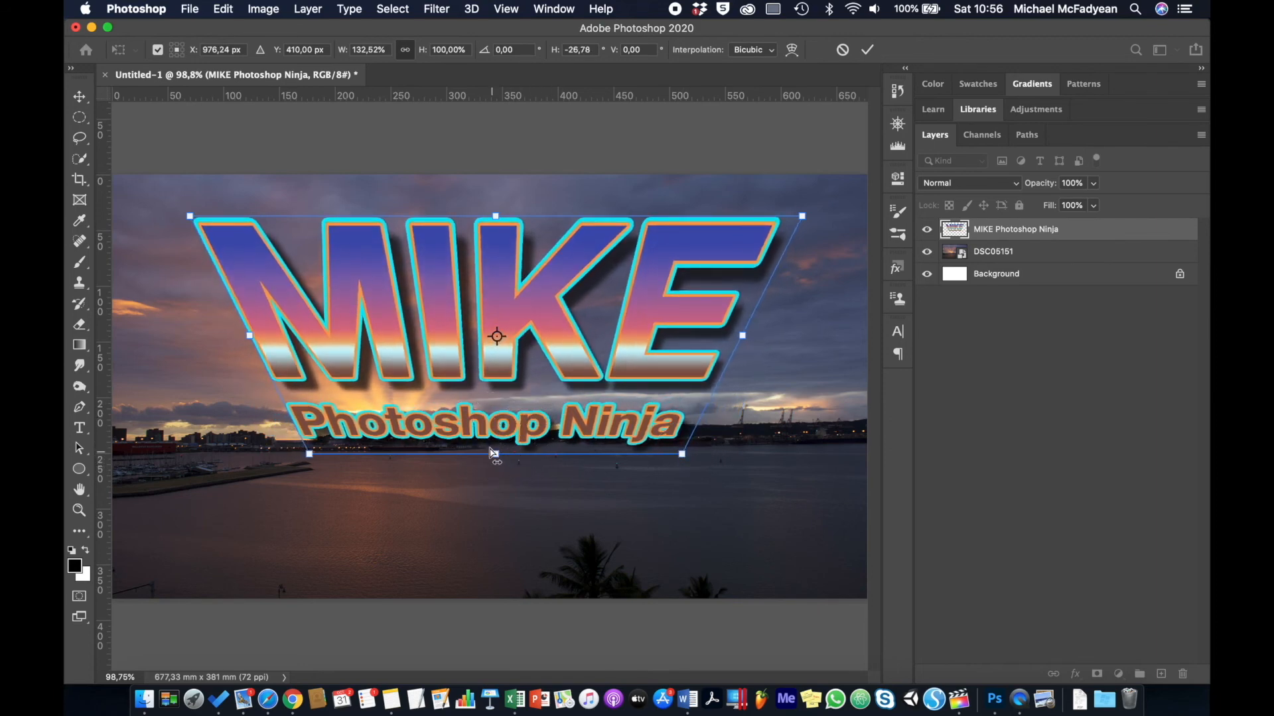
Squash the title from its lower edge with Free Transform to a height of 70.67 %.
{"action": "left_click", "coordinate": [225, 10]}
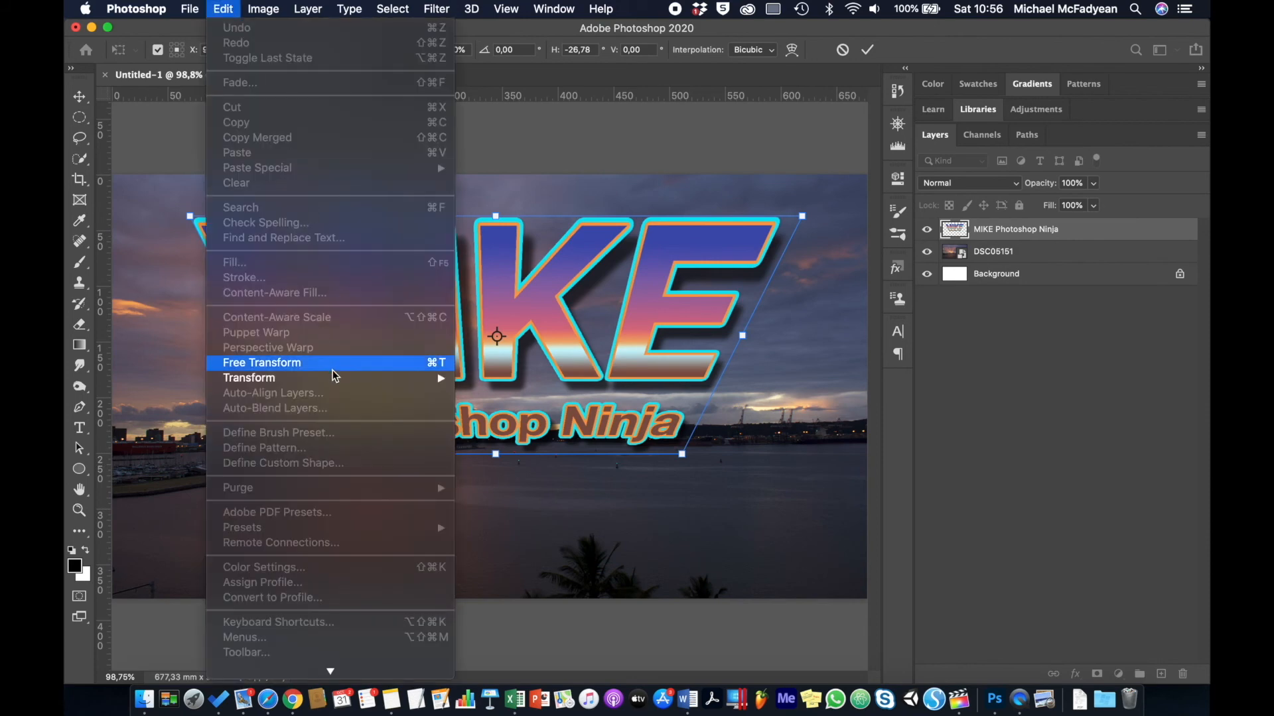
{"action": "key", "text": "Escape"}
{"action": "left_click_drag", "start_coordinate": [496, 454], "coordinate": [495, 384]}
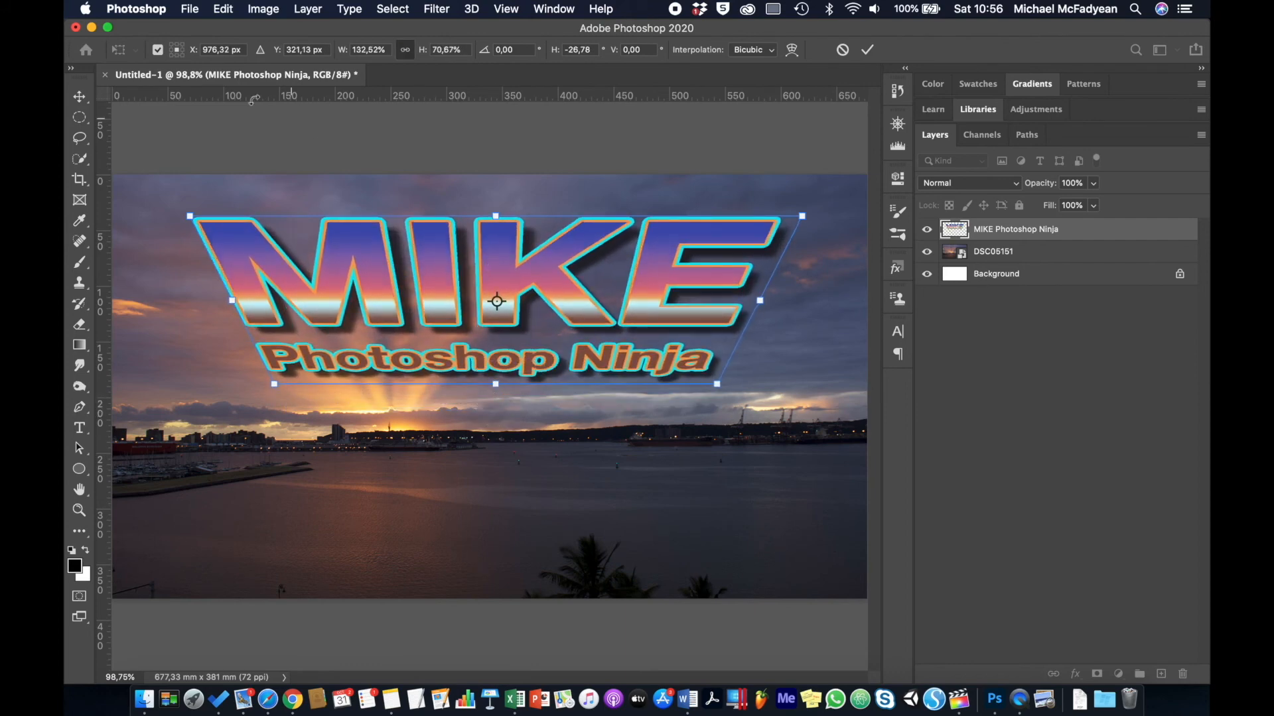
Narrow the title's lower edge further in Perspective, move the title slightly down and apply the transform.
{"action": "left_click", "coordinate": [224, 9]}
{"action": "mouse_move", "coordinate": [383, 379]}
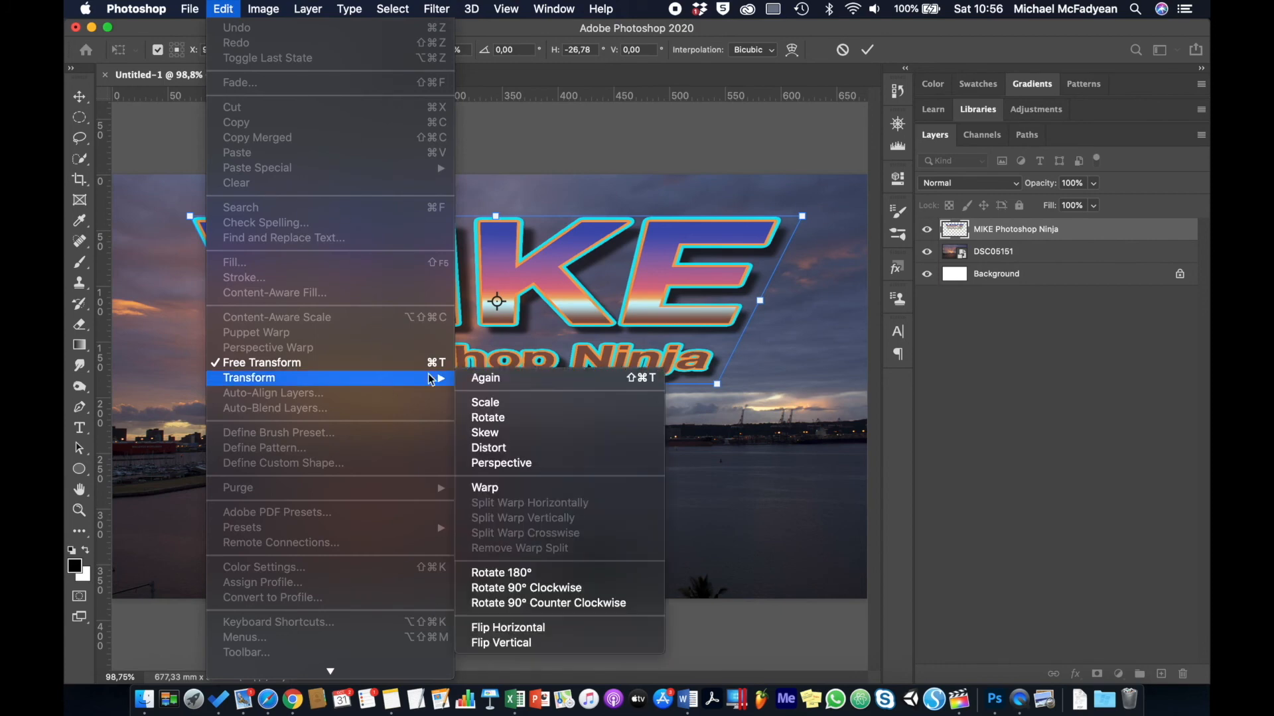
{"action": "left_click", "coordinate": [499, 464]}
{"action": "left_click_drag", "start_coordinate": [713, 390], "coordinate": [691, 390]}
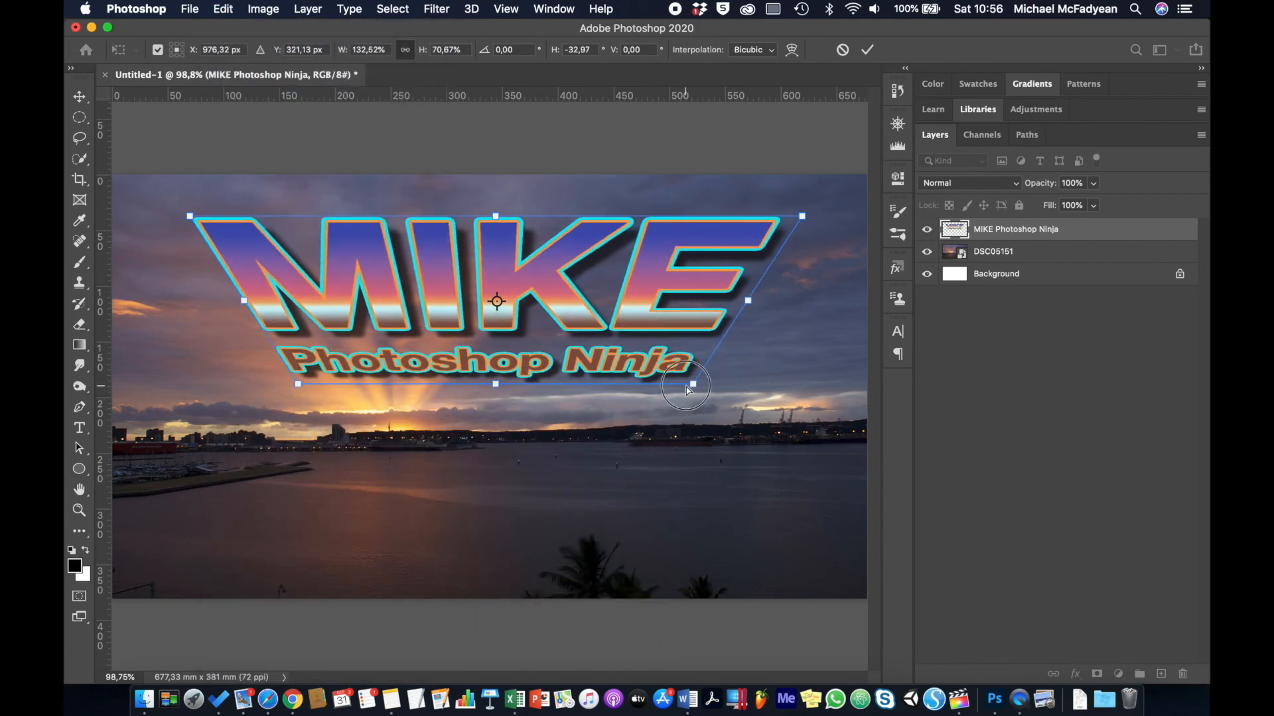
{"action": "mouse_move", "coordinate": [529, 281]}
{"action": "left_mouse_down"}
{"action": "mouse_move", "coordinate": [529, 305]}
{"action": "mouse_move", "coordinate": [530, 291]}
{"action": "left_mouse_up"}
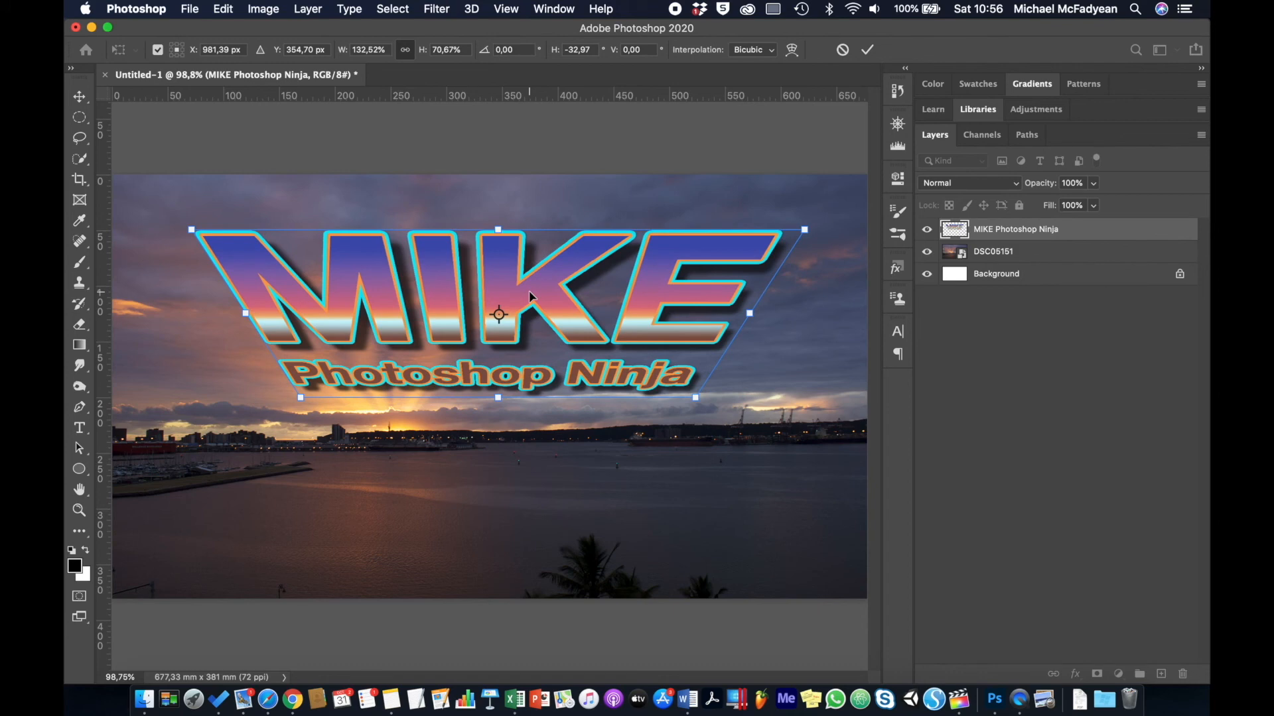
{"action": "left_click_drag", "start_coordinate": [528, 292], "coordinate": [521, 296]}
{"action": "key", "text": "Return"}
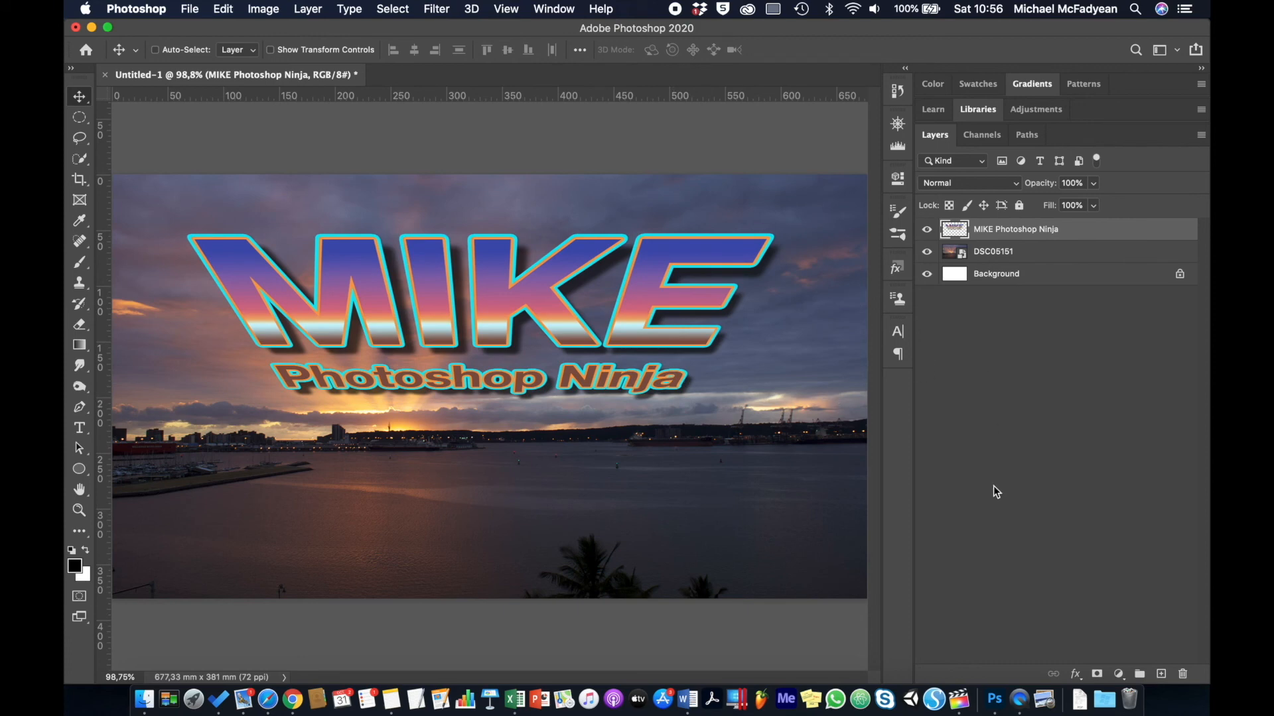
Blend the title into the bright sky by splitting the underlying layer's white Blend If slider to 87 / 182.
{"action": "left_click", "coordinate": [1075, 674]}
{"action": "left_click", "coordinate": [1088, 503]}
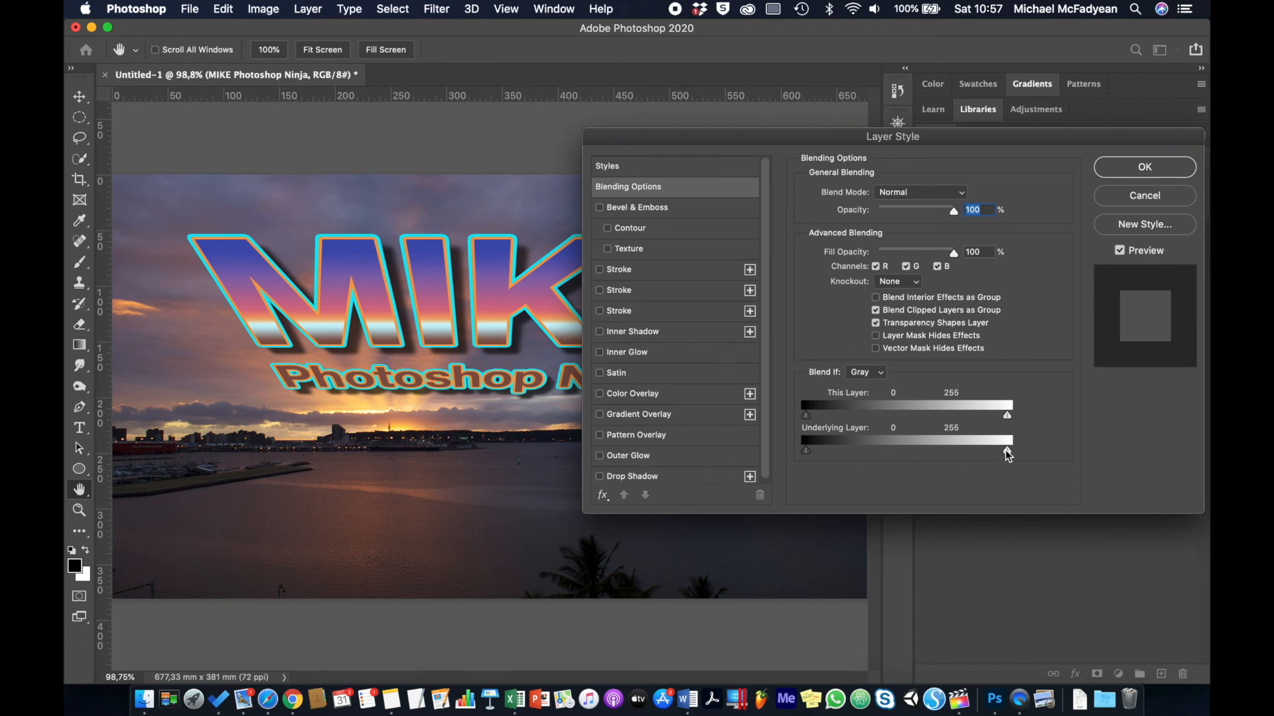
{"action": "left_click_drag", "start_coordinate": [1008, 457], "coordinate": [910, 470]}
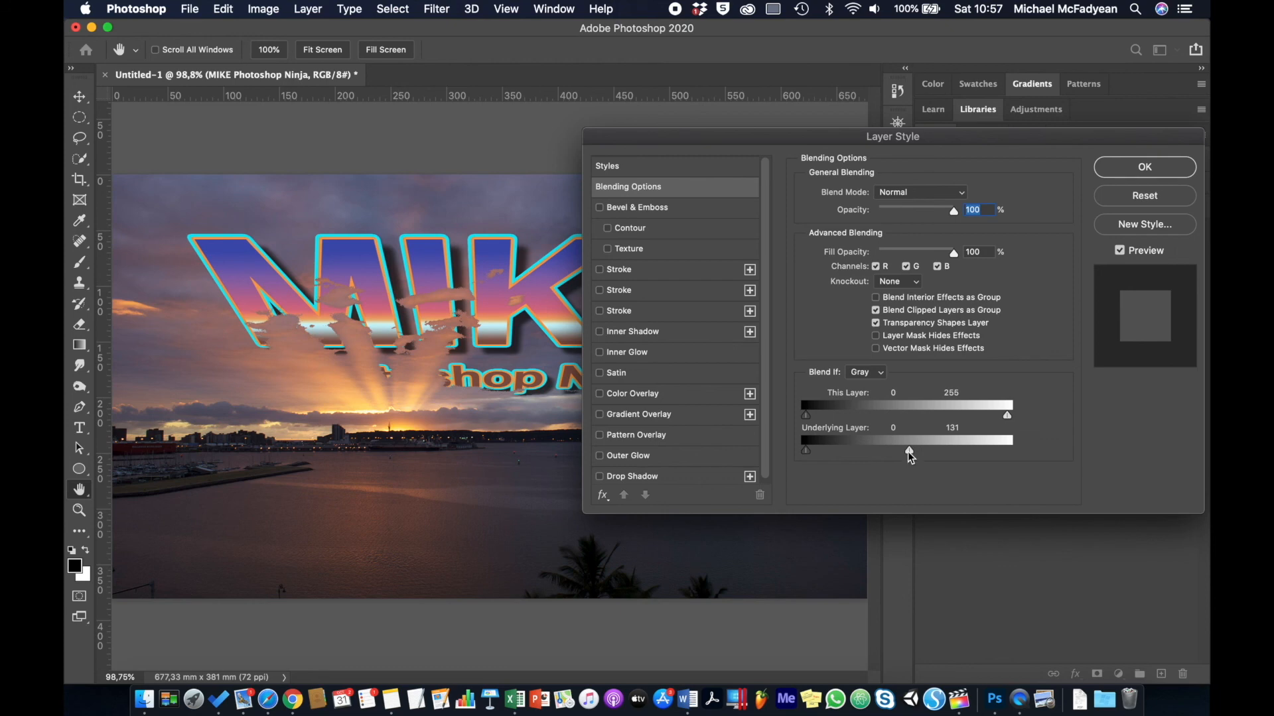
{"action": "left_click_drag", "start_coordinate": [910, 458], "coordinate": [951, 461]}
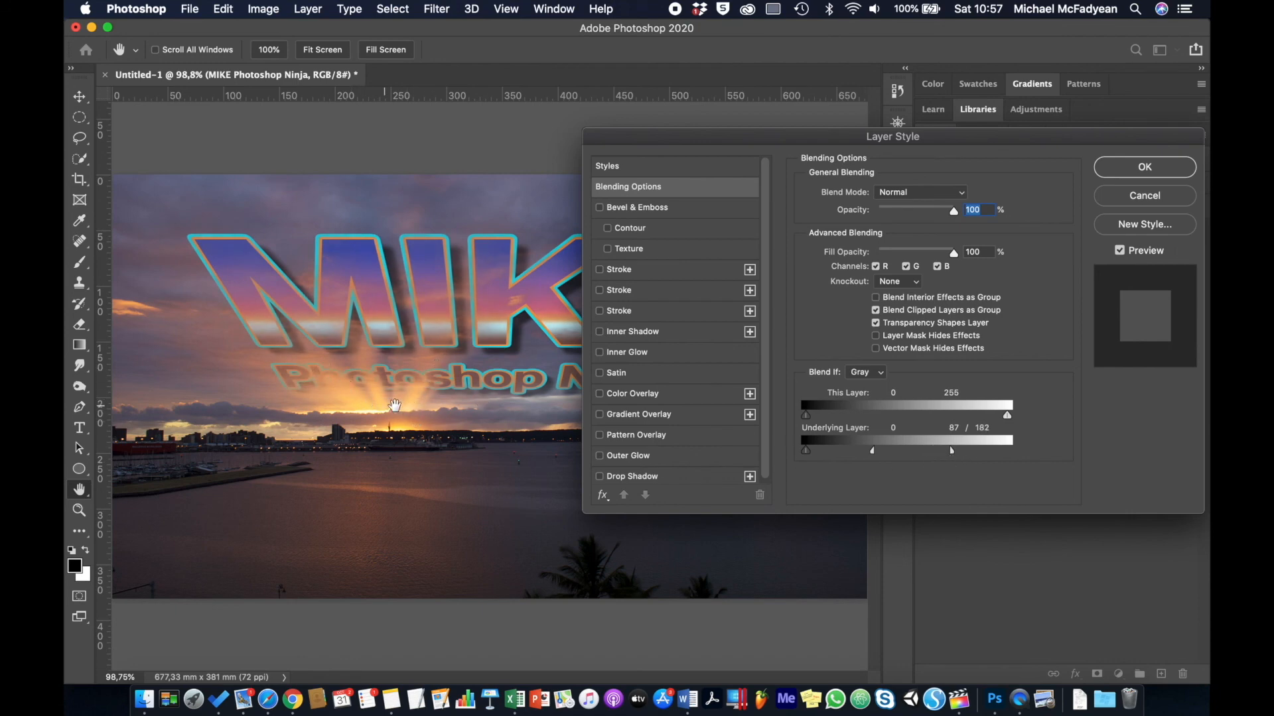
{"action": "left_click", "coordinate": [1171, 169]}
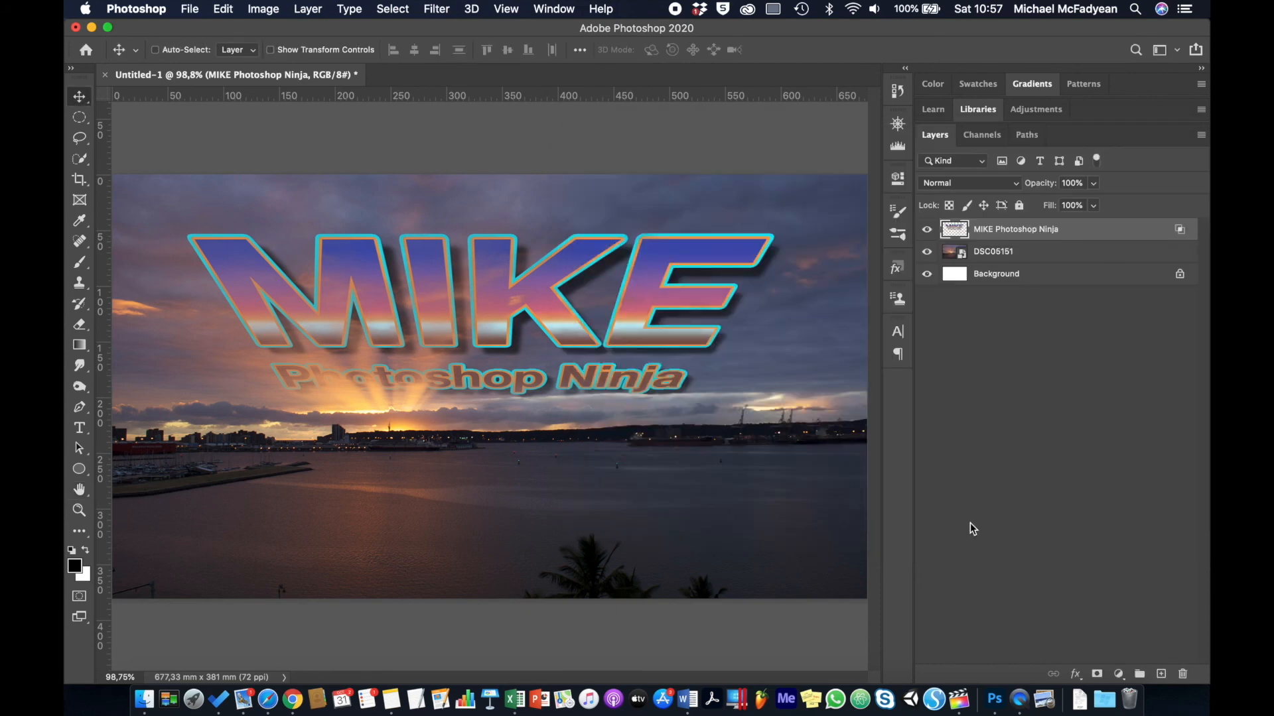